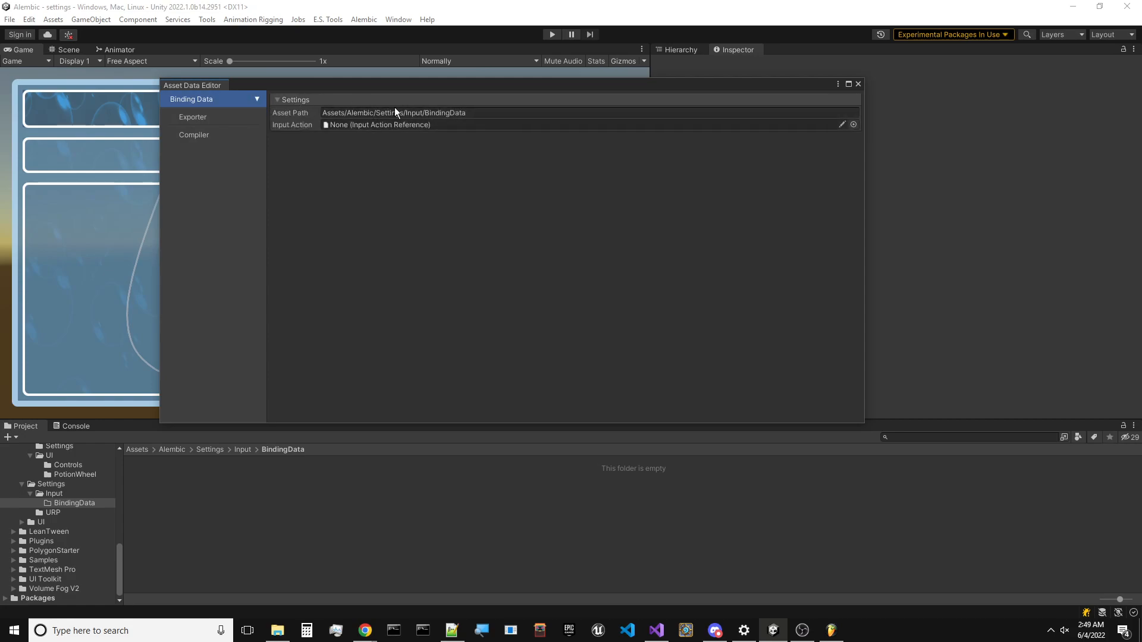
Review the asset path in the Binding Data settings and move the Asset Data Editor window slightly higher
click(468, 111)
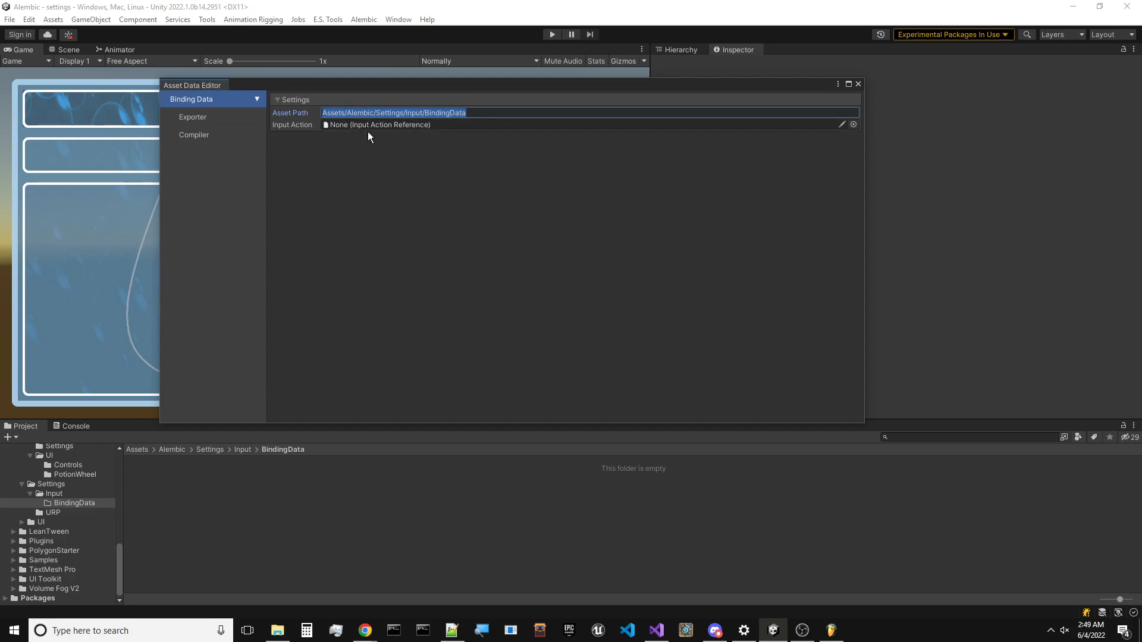
double_click(361, 112)
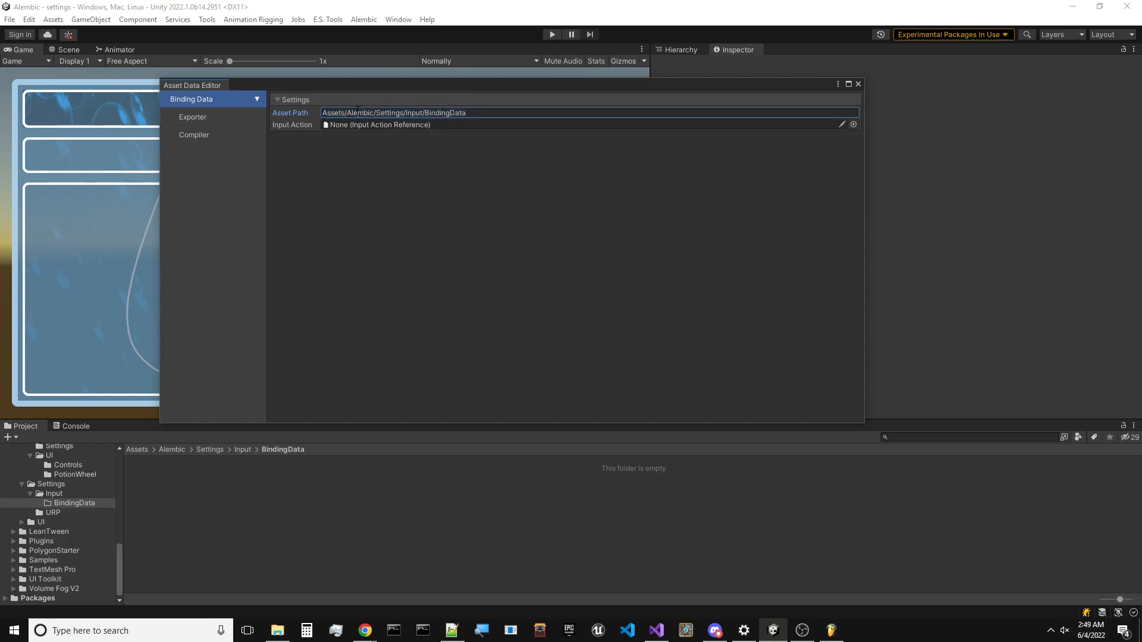
click(386, 112)
drag(309, 87, 302, 66)
click(248, 73)
click(248, 72)
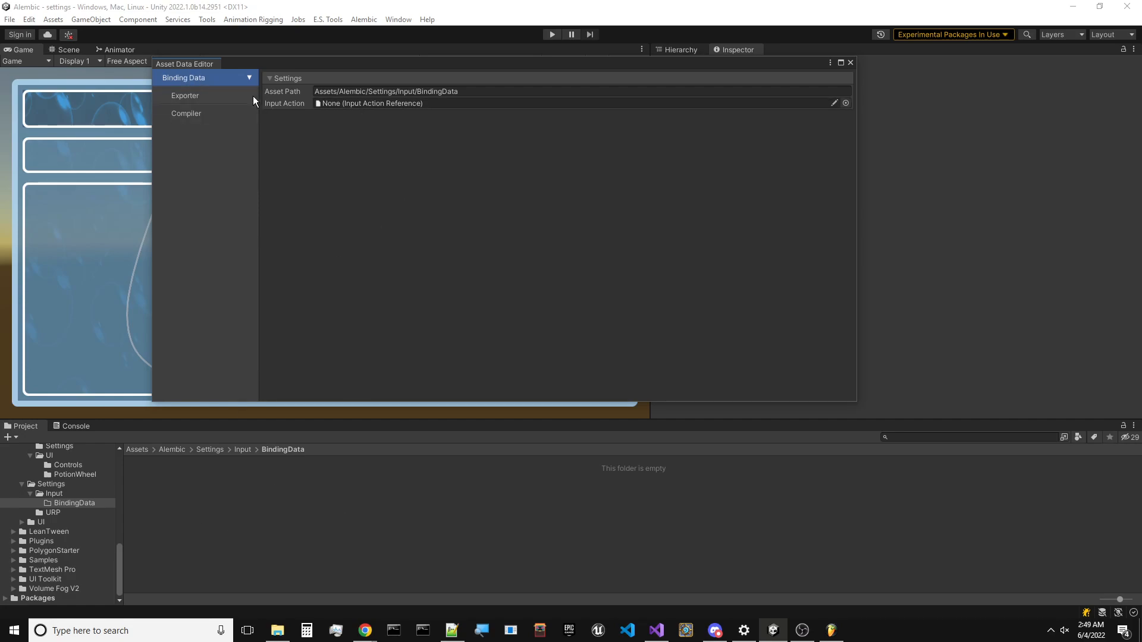
click(248, 77)
click(247, 77)
Look through the Exporter and Compiler pages under Binding Data and check the BindingData project folder
click(206, 98)
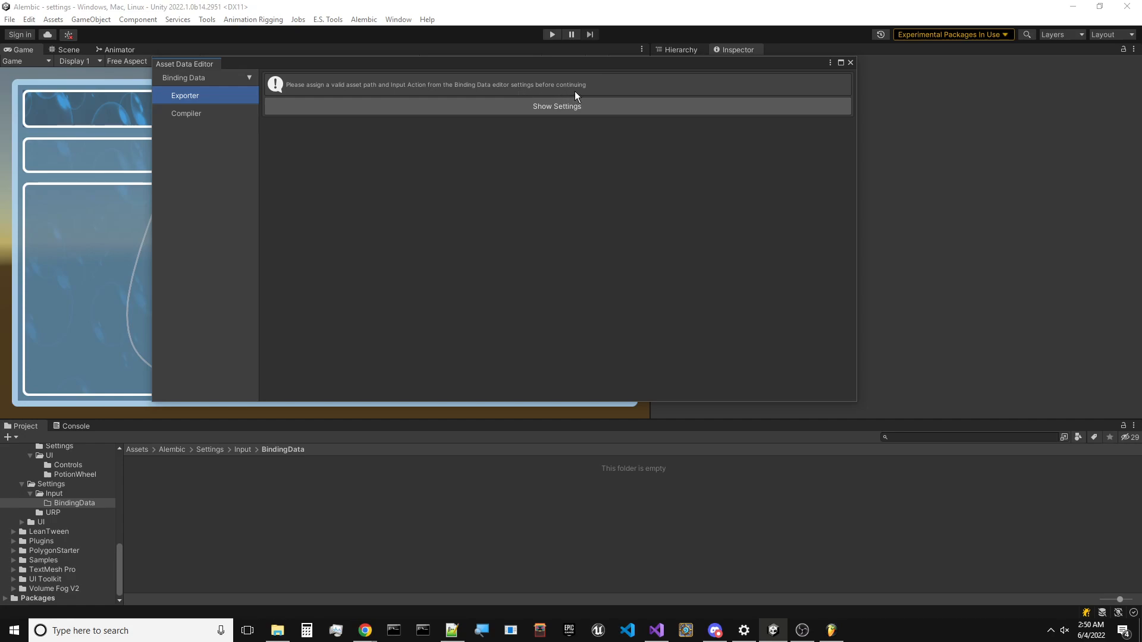
click(559, 105)
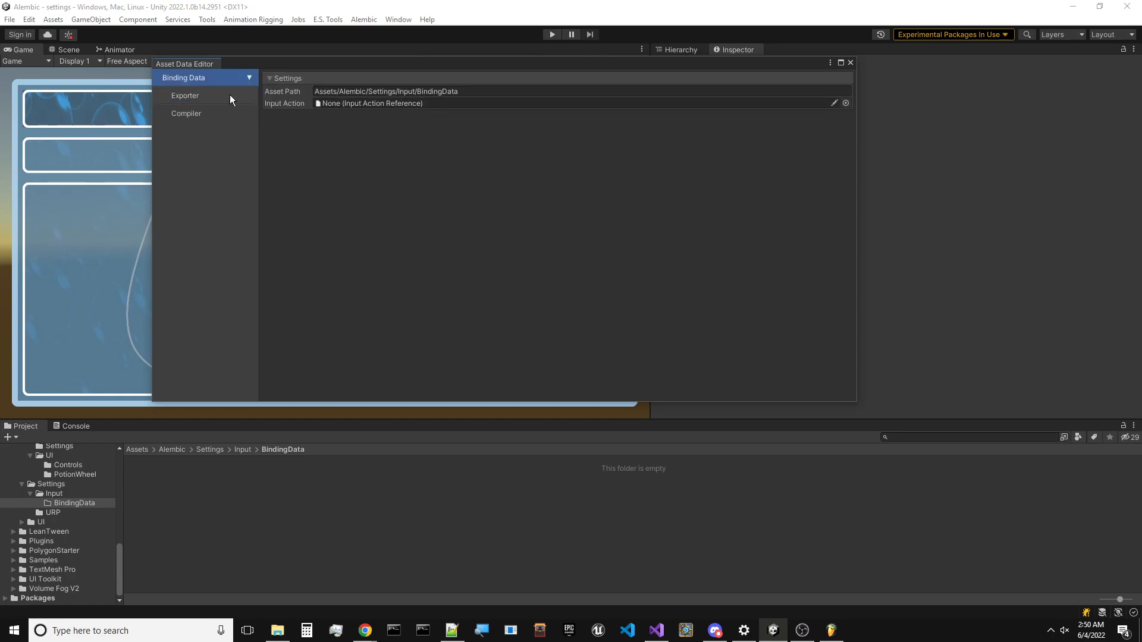
click(202, 116)
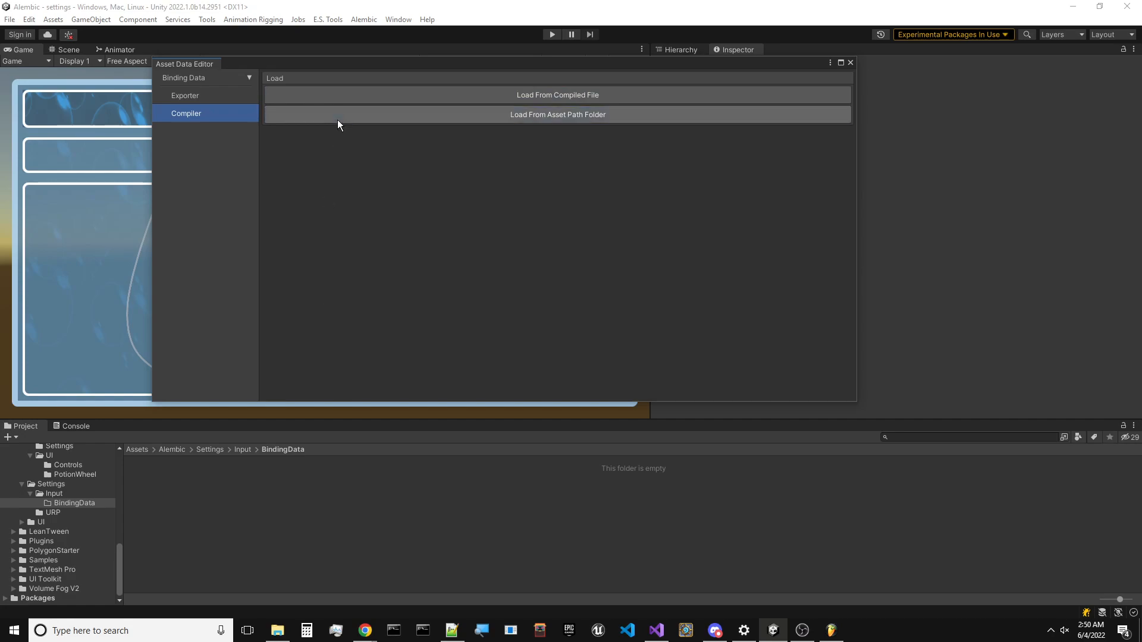
click(35, 426)
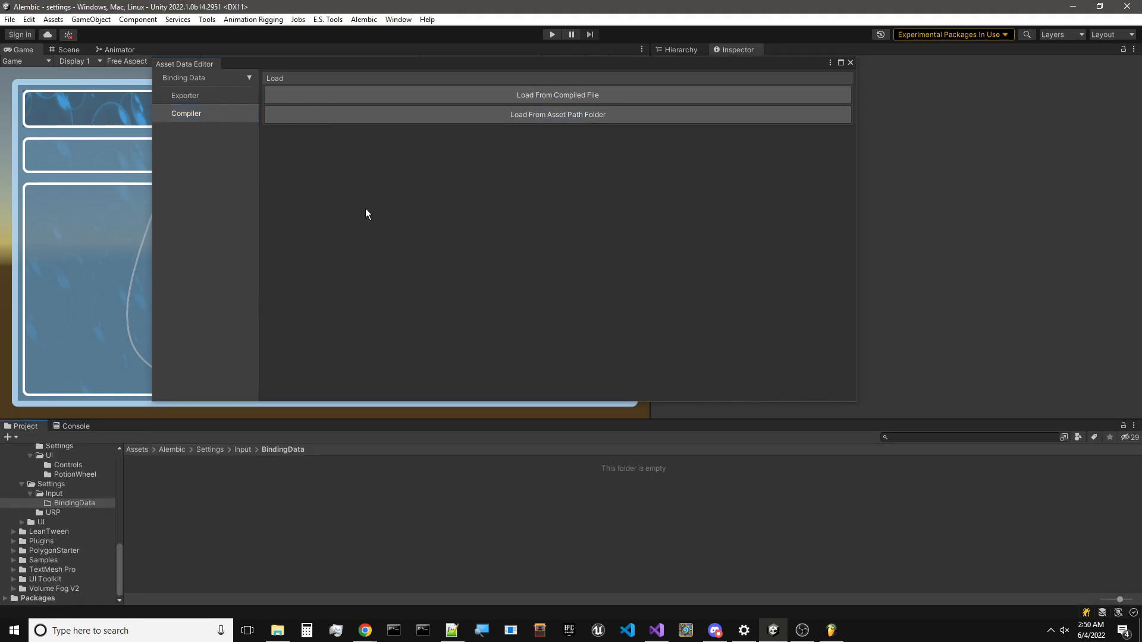
Cut the asset path, check the Compiler page's load options without it, and restore Assets/Alembic/Settings/Input/BindingData
click(216, 83)
click(443, 91)
key(ctrl+c)
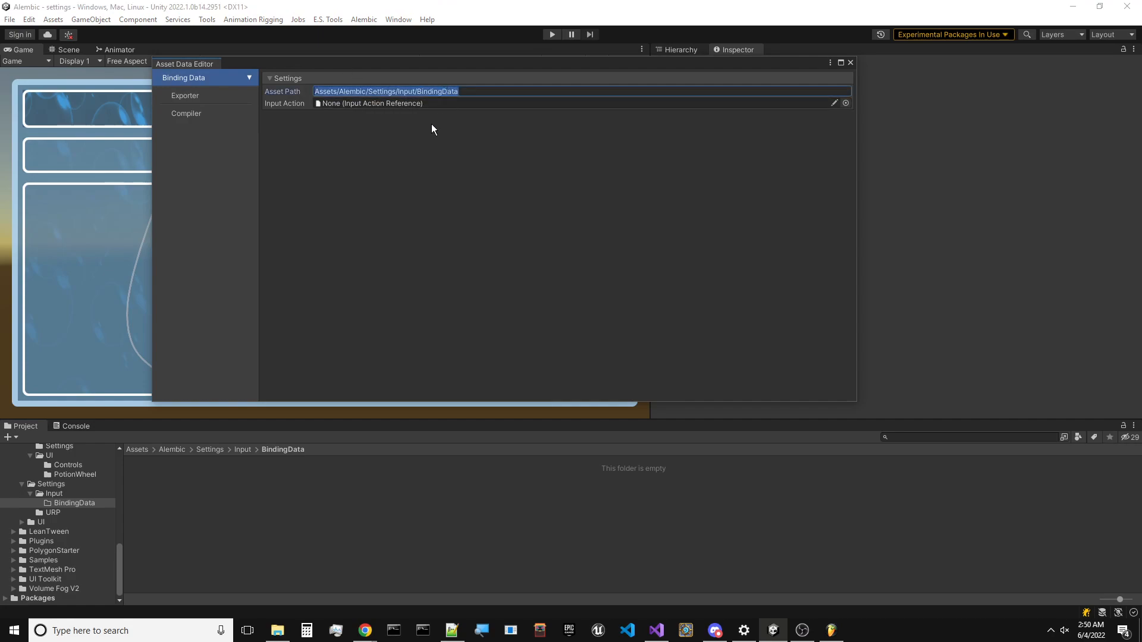
click(213, 113)
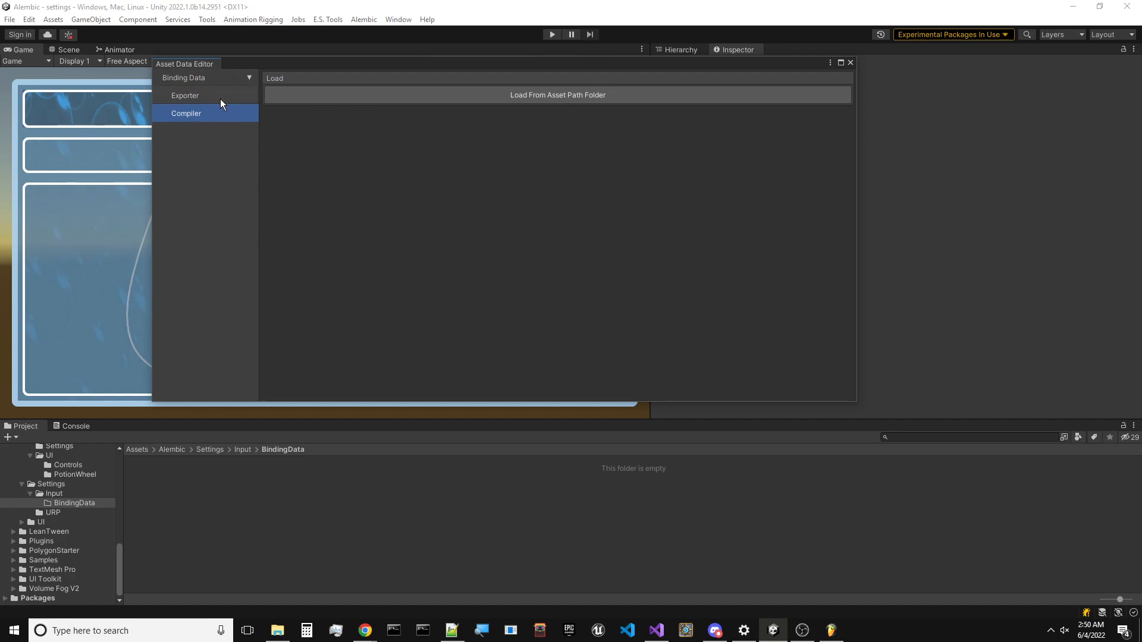
click(191, 81)
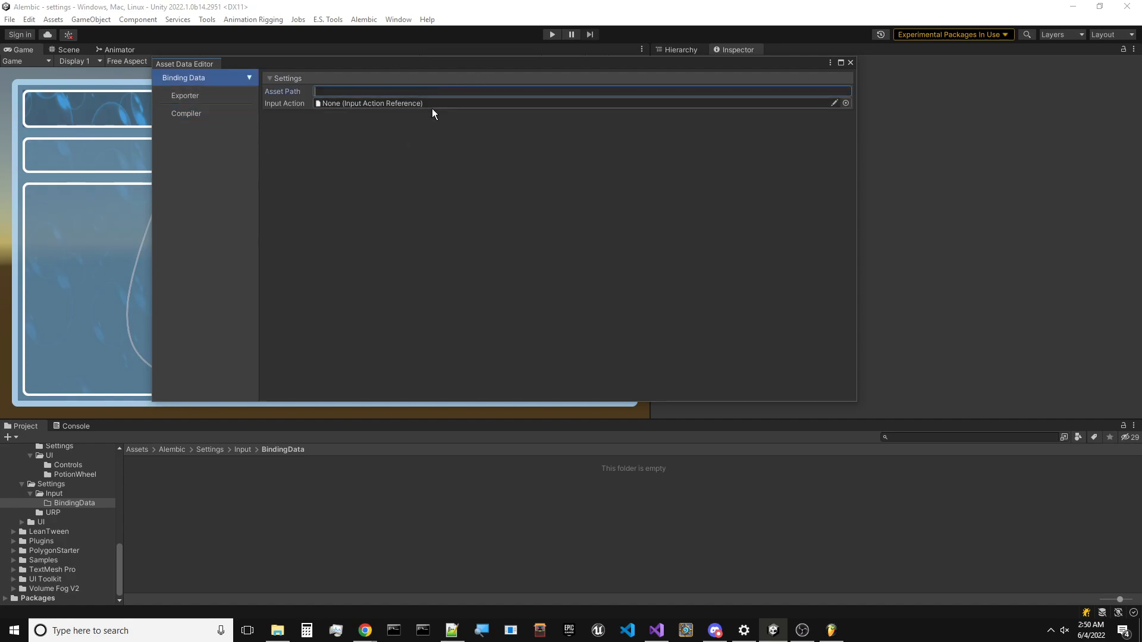
key(ctrl+v)
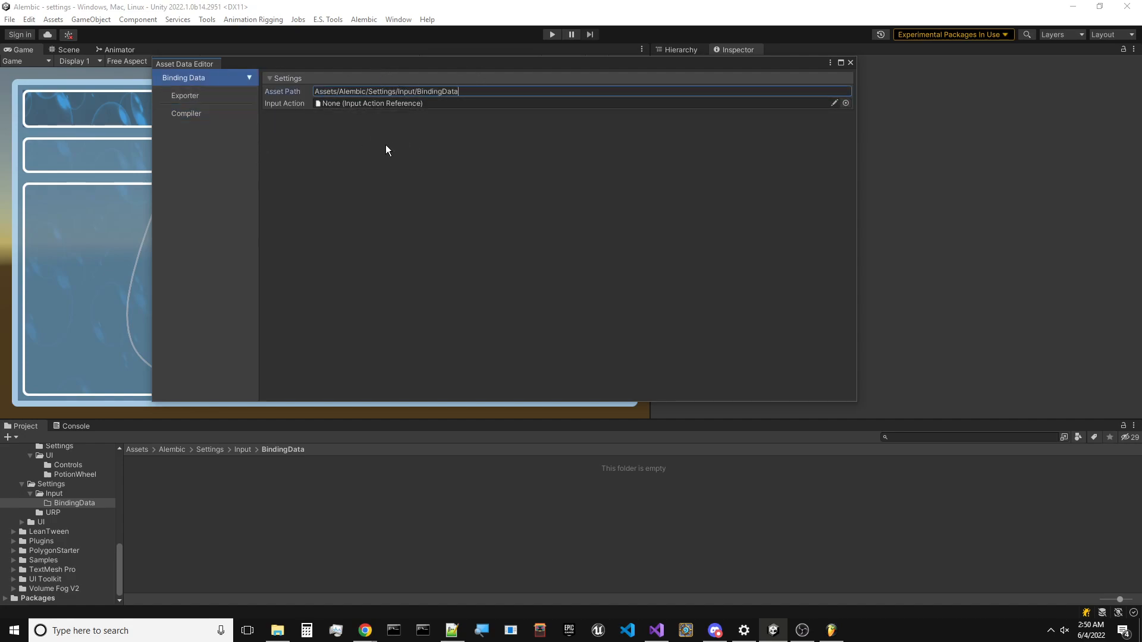
Shorten the asset path to Assets/Alembic/Settings/Input/BindingDat and assign Follow Mode (Human)/ Main Menu as the input action
key(BackSpace)
click(845, 104)
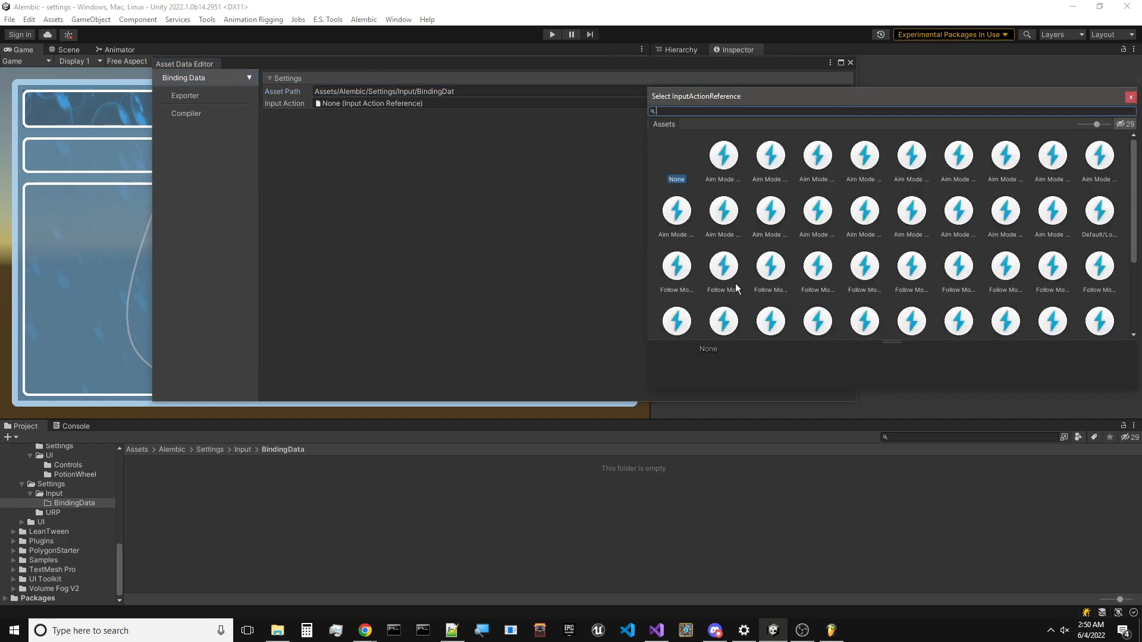
double_click(715, 277)
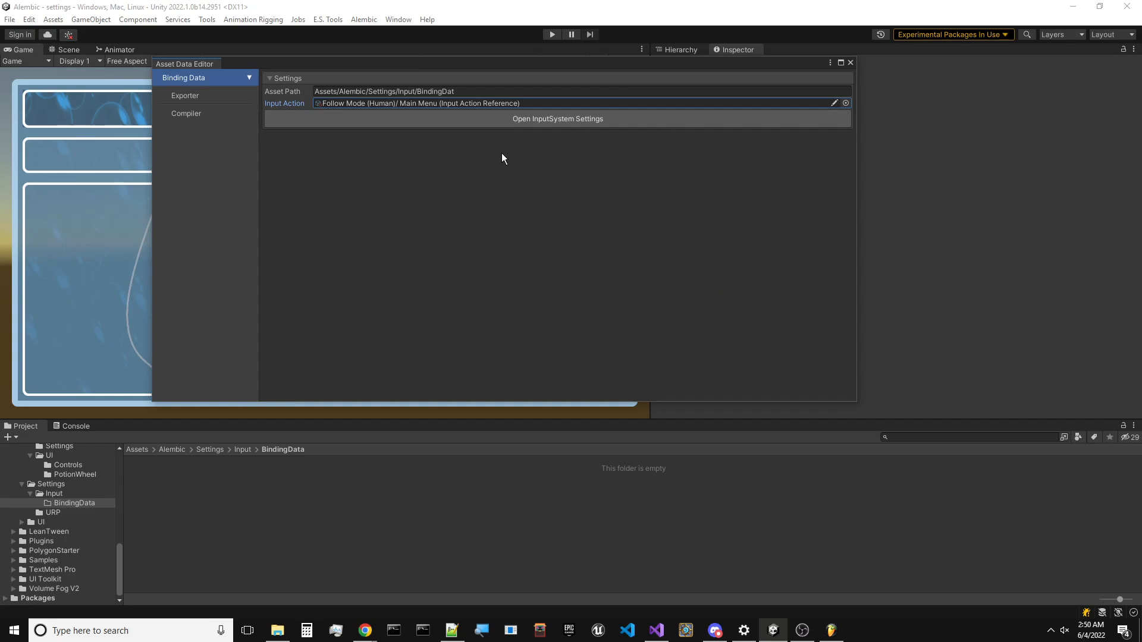
In the Exporter, select the Escape [Keyboard] binding and assign the Art-UI-Controls asset group to it
click(202, 99)
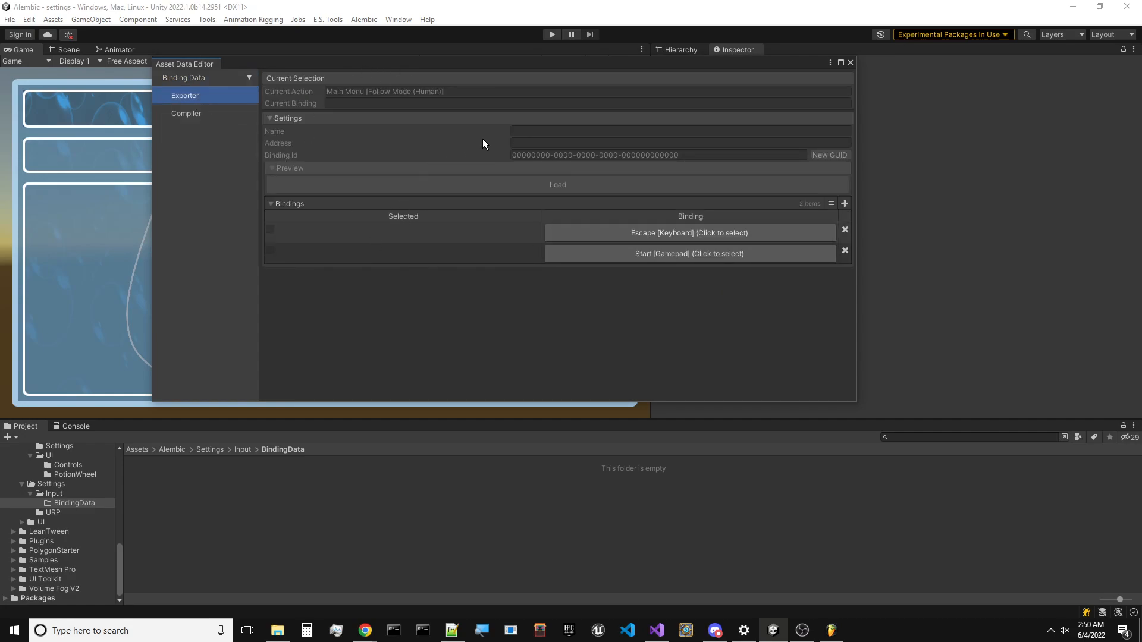
click(576, 230)
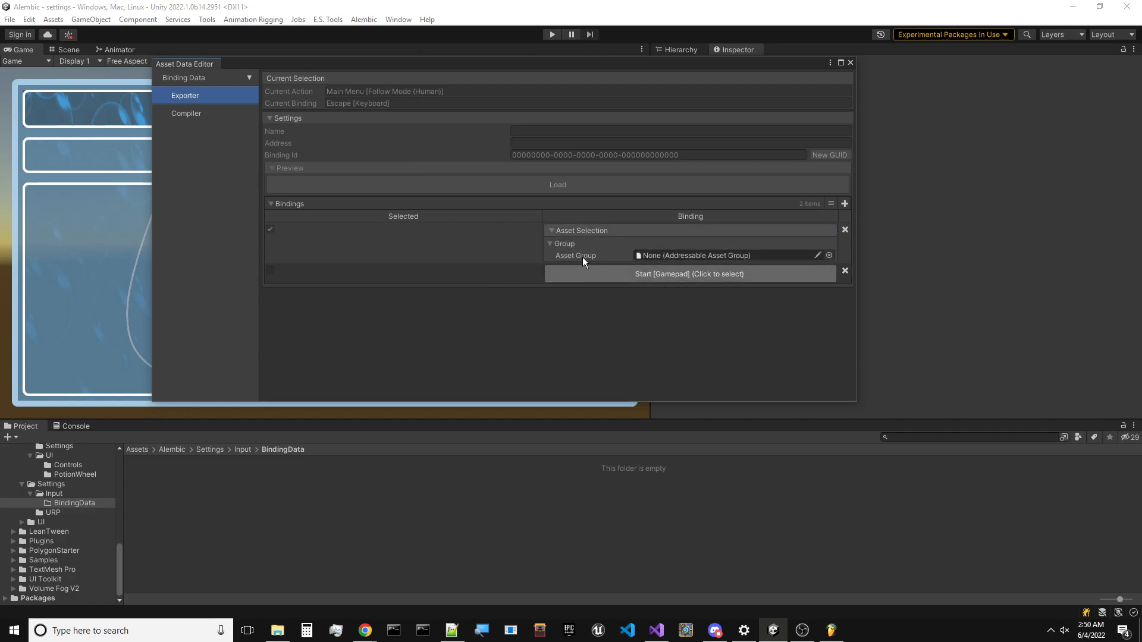
click(829, 256)
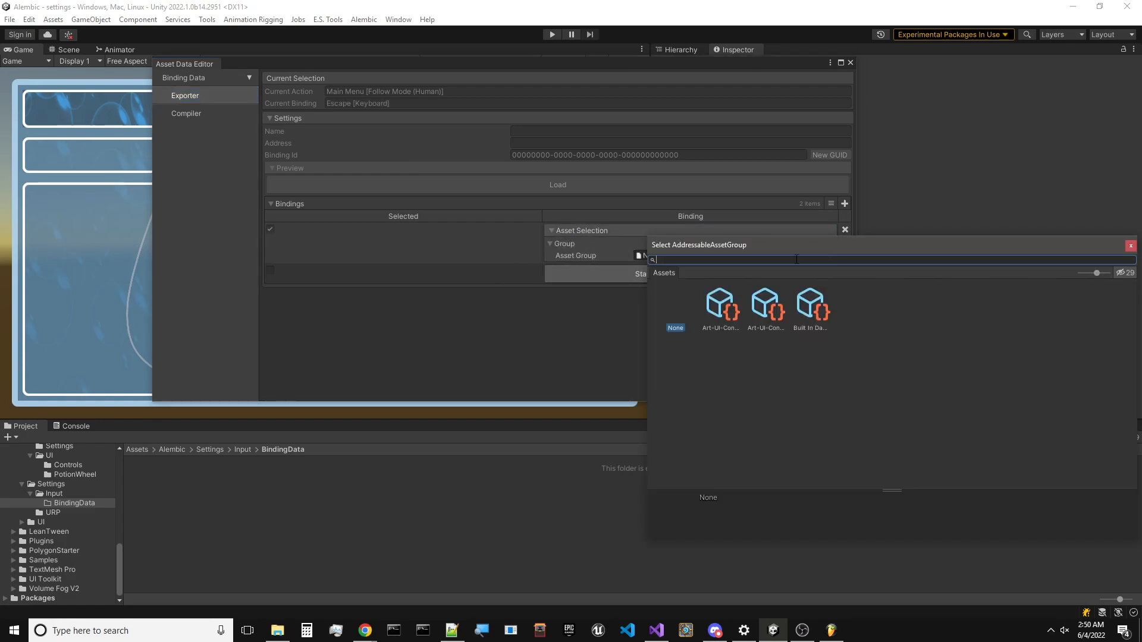
double_click(722, 304)
Try to export the Escape [Keyboard] binding with the shortened path and read the logged console entry
scroll(405, 222, down, 5)
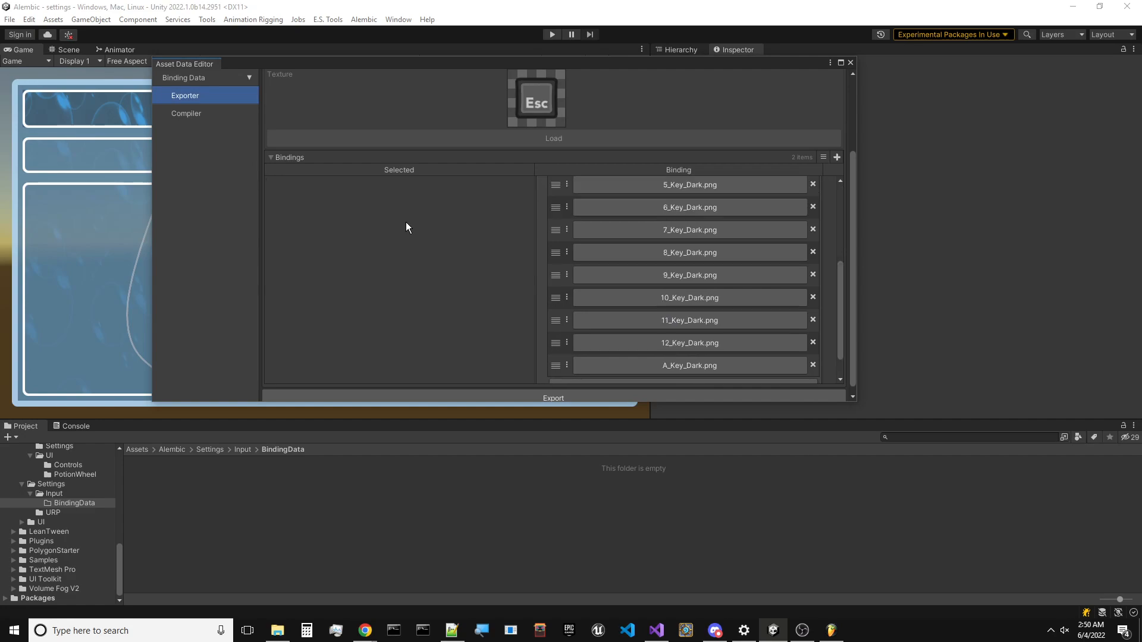
click(325, 387)
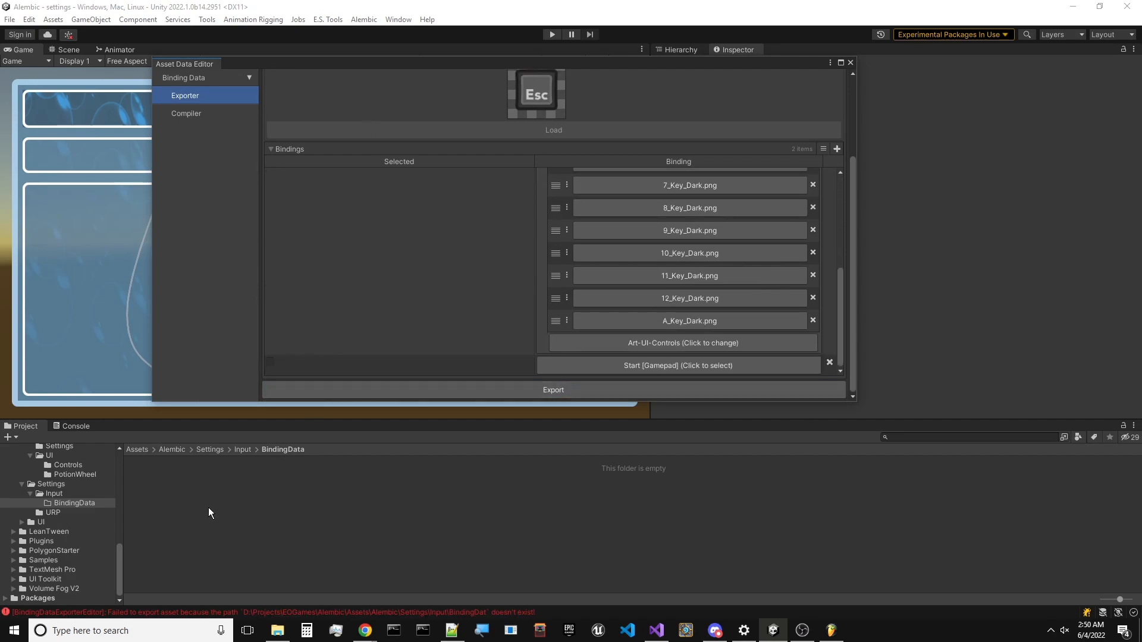
click(71, 427)
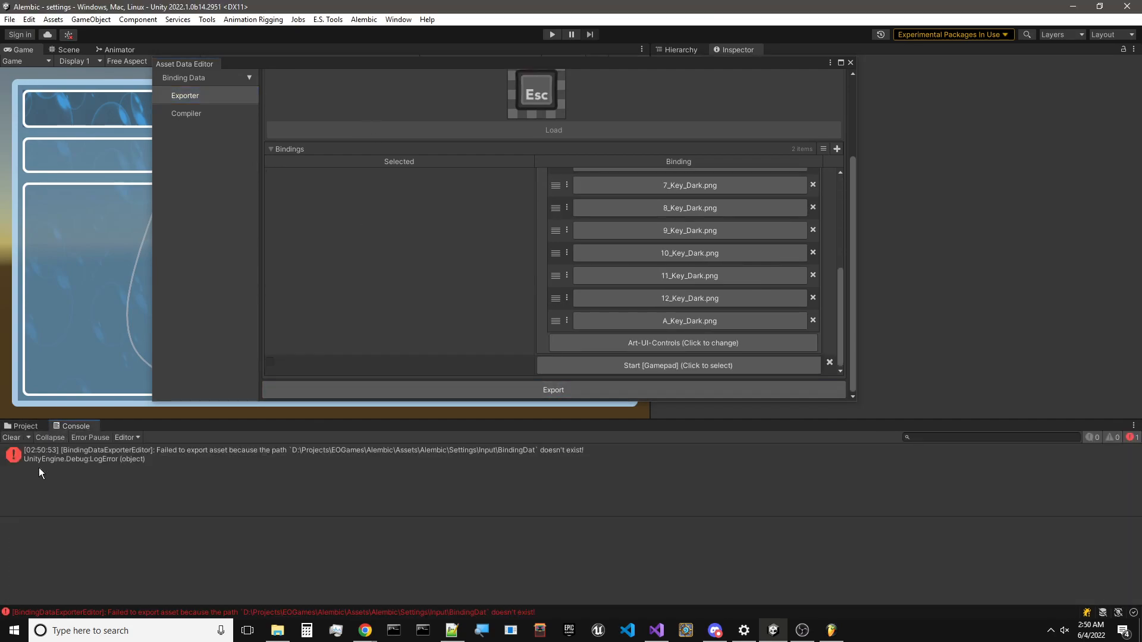
click(192, 454)
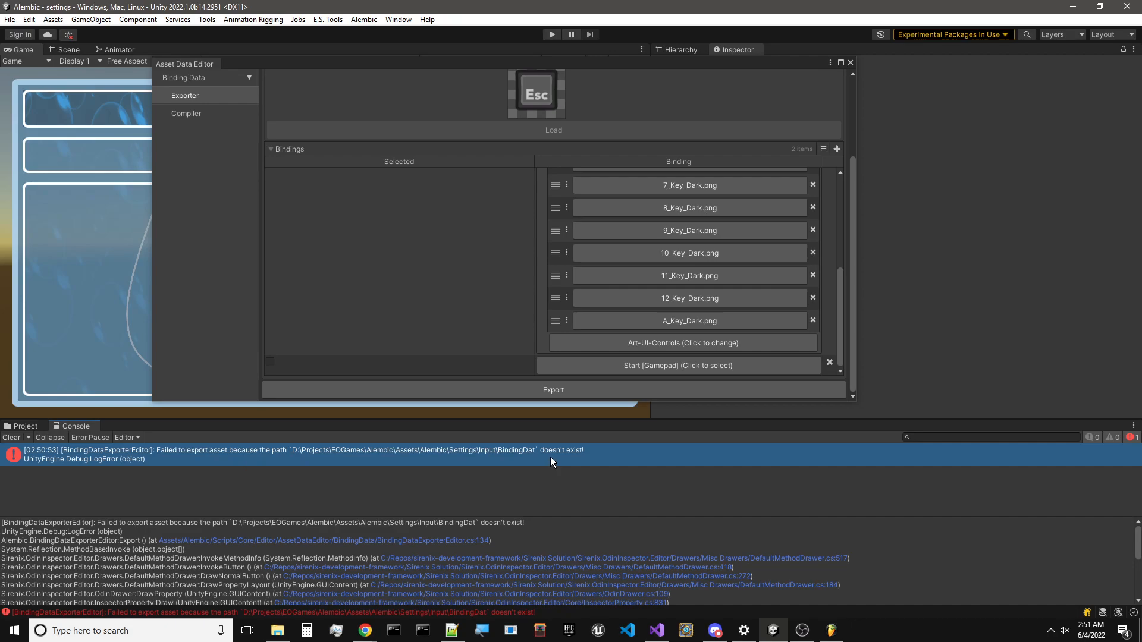
Correct the asset path in the Binding Data settings to Assets/Alembic/Settings/Input/BindingData
click(220, 80)
click(438, 92)
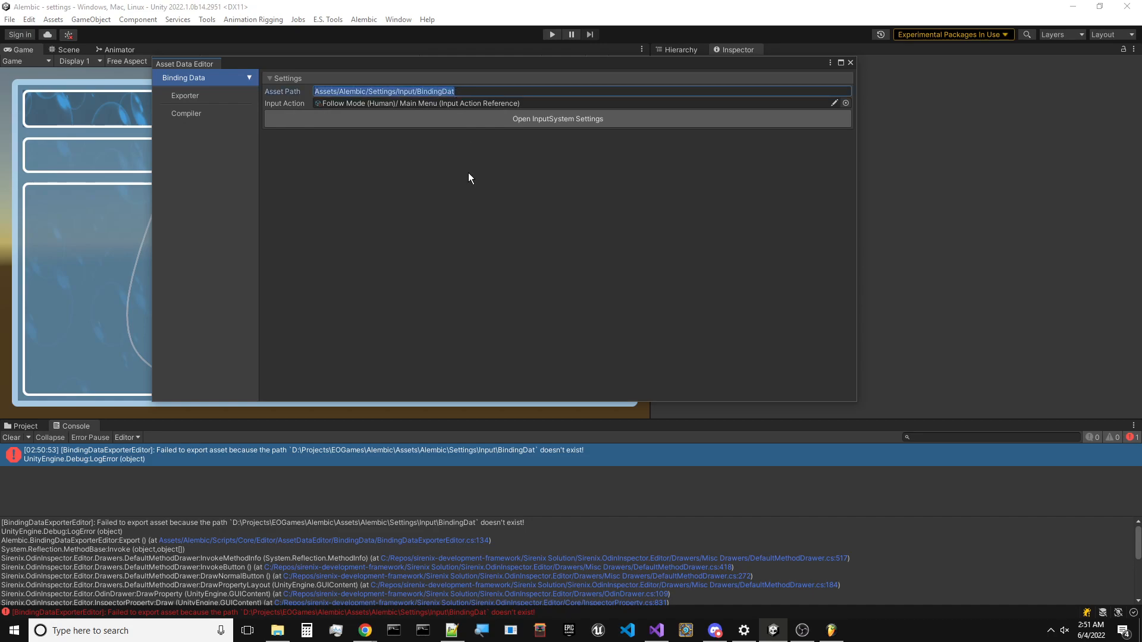
double_click(464, 95)
click(478, 91)
text(a)
click(436, 185)
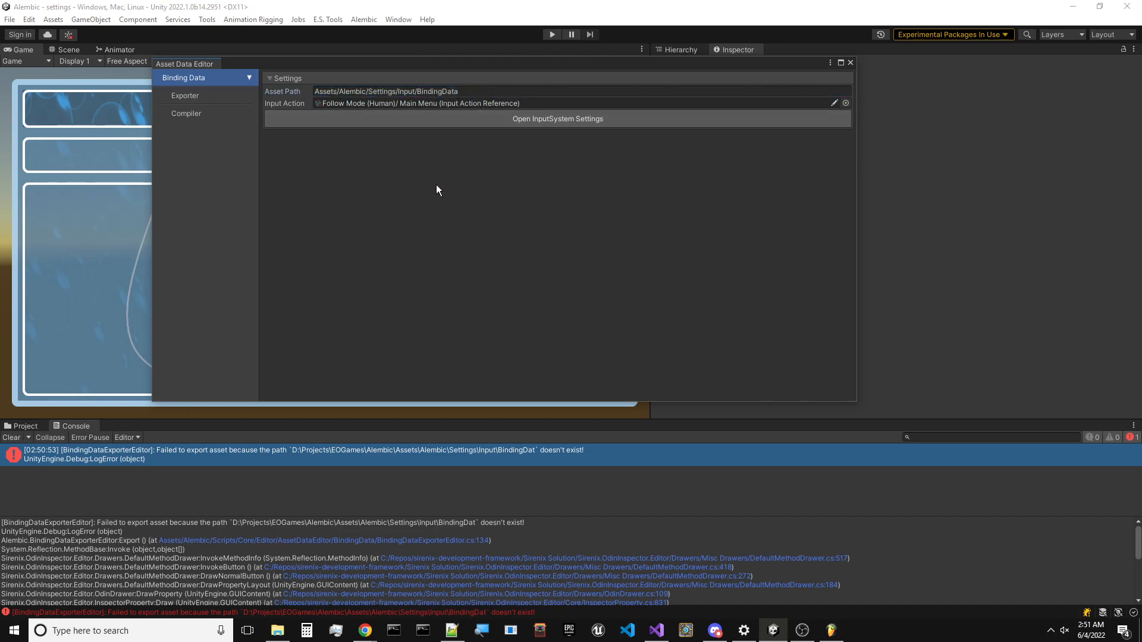
Clear the console and export the Escape [Keyboard] binding into the BindingData project folder
click(203, 96)
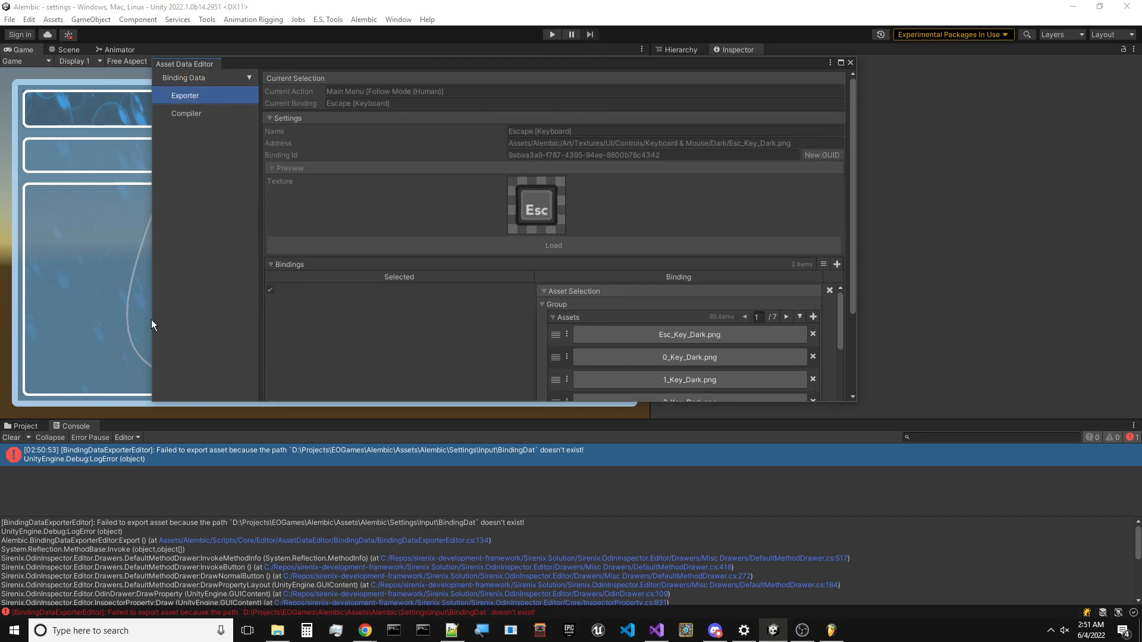
click(13, 439)
click(25, 426)
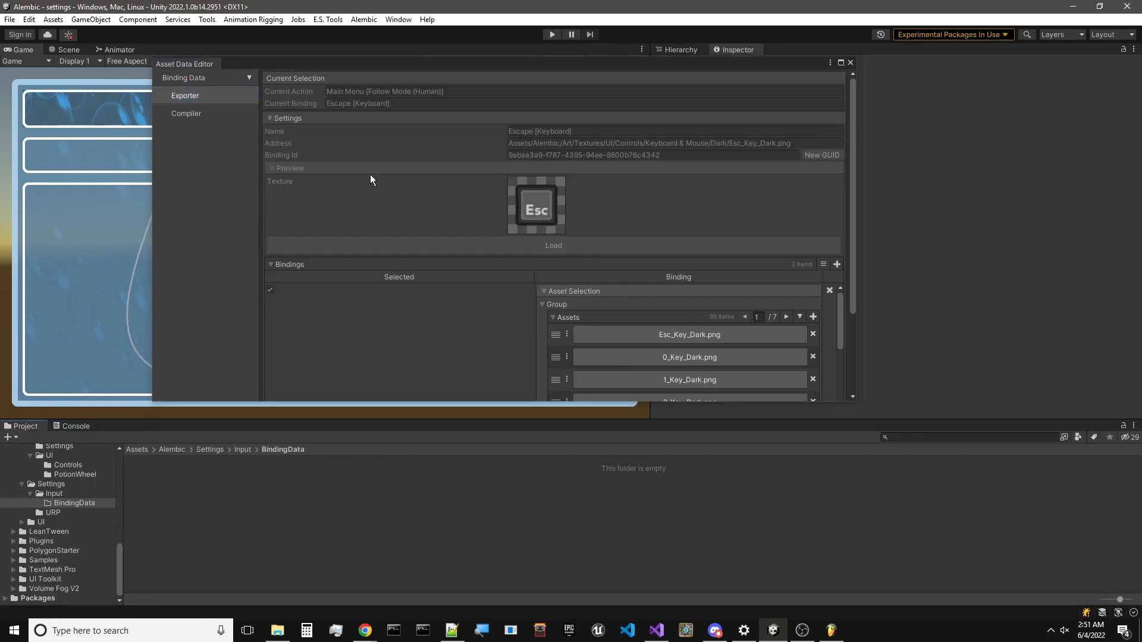
scroll(368, 178, down, 3)
click(410, 392)
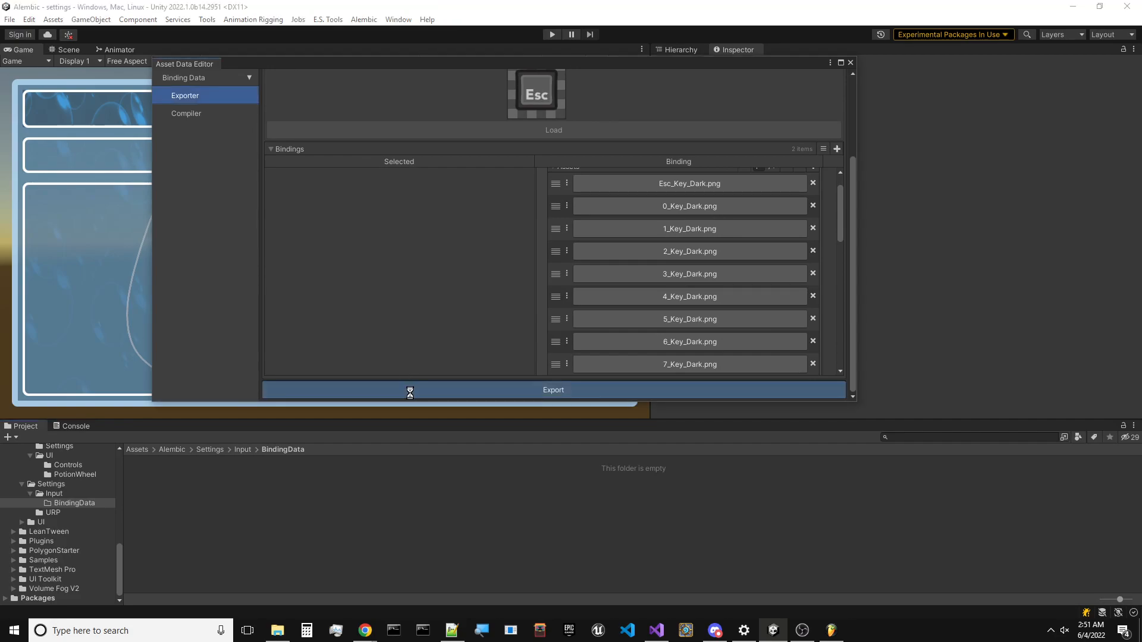
Inspect the exported binding asset's properties with the editor window moved aside, and check the Binding Data and Exporter pages
click(154, 489)
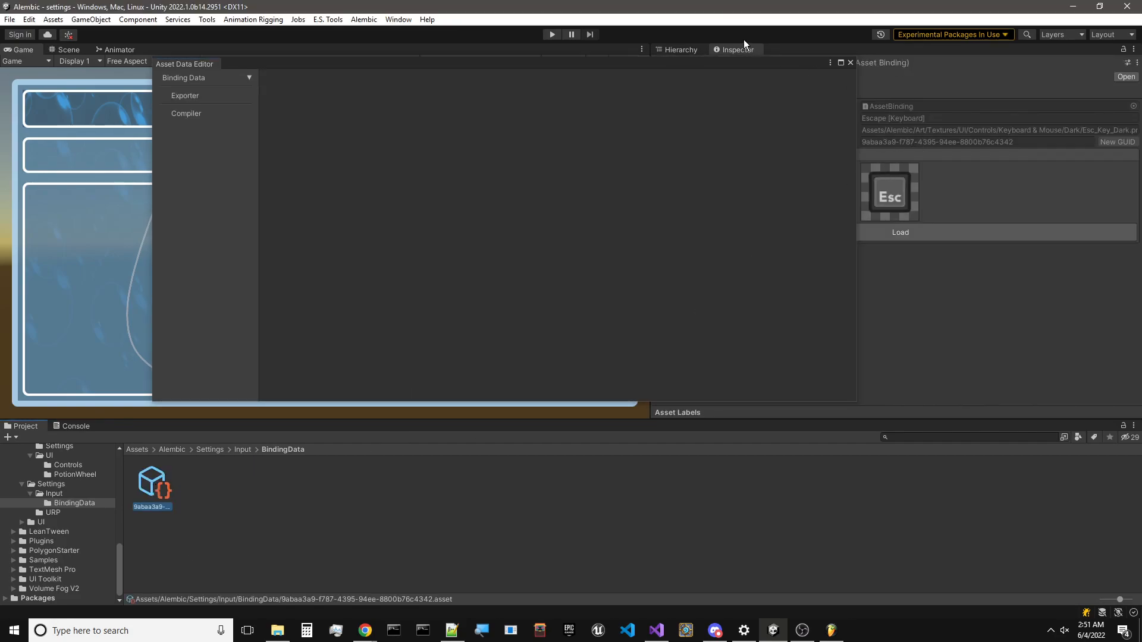
drag(673, 65, 650, 74)
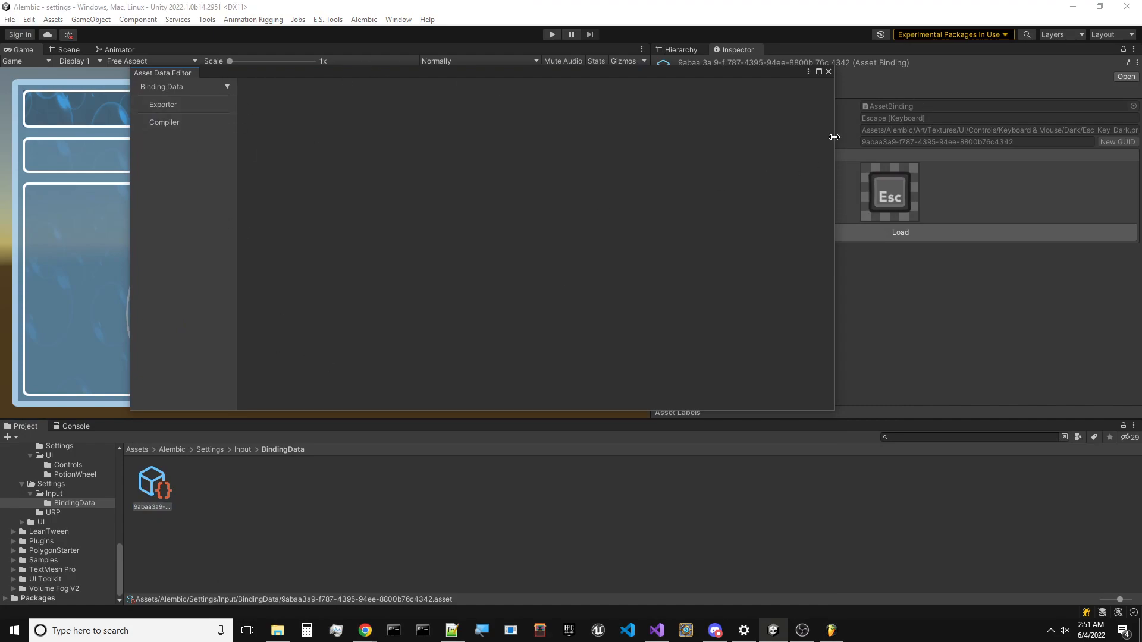
click(142, 88)
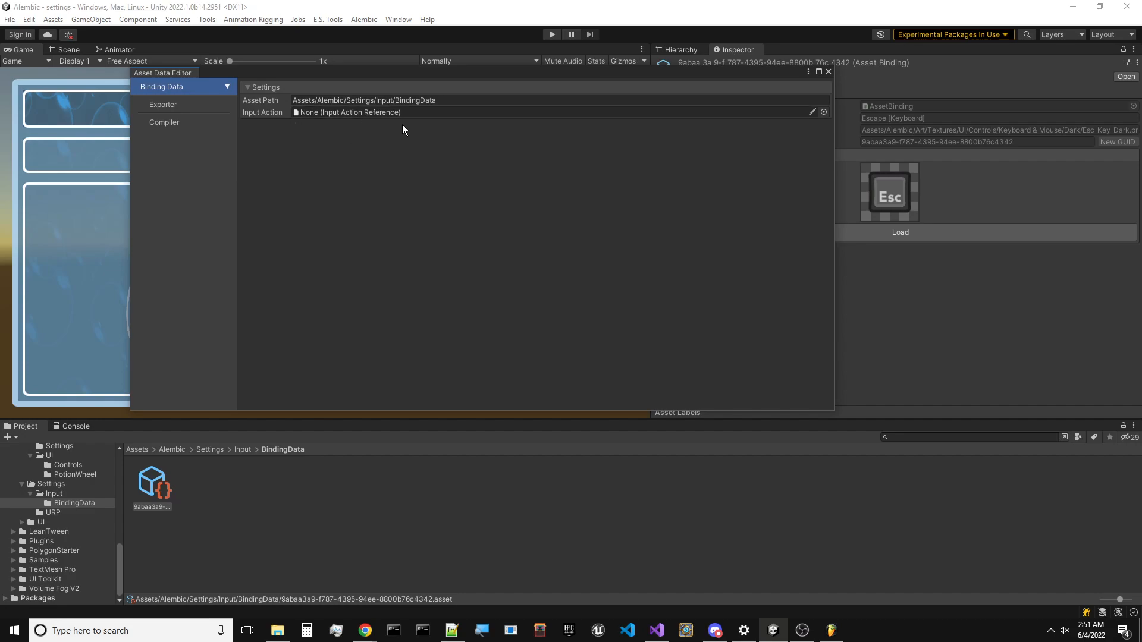
click(200, 102)
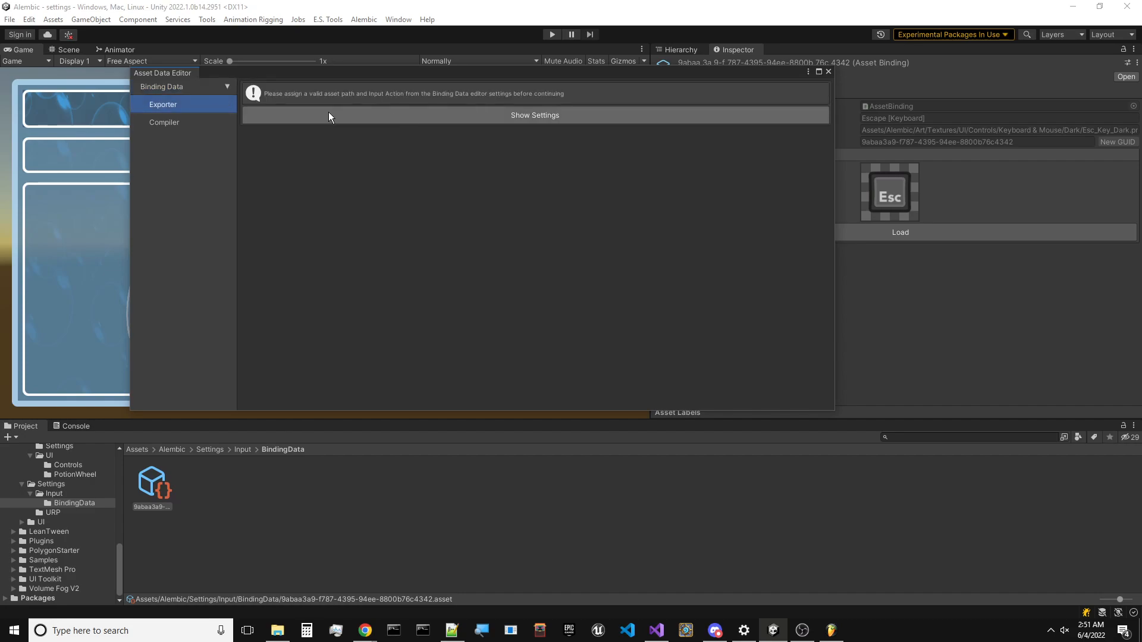
Assign Follow Mode (Human)/ Map as the input action in the Binding Data settings
click(177, 88)
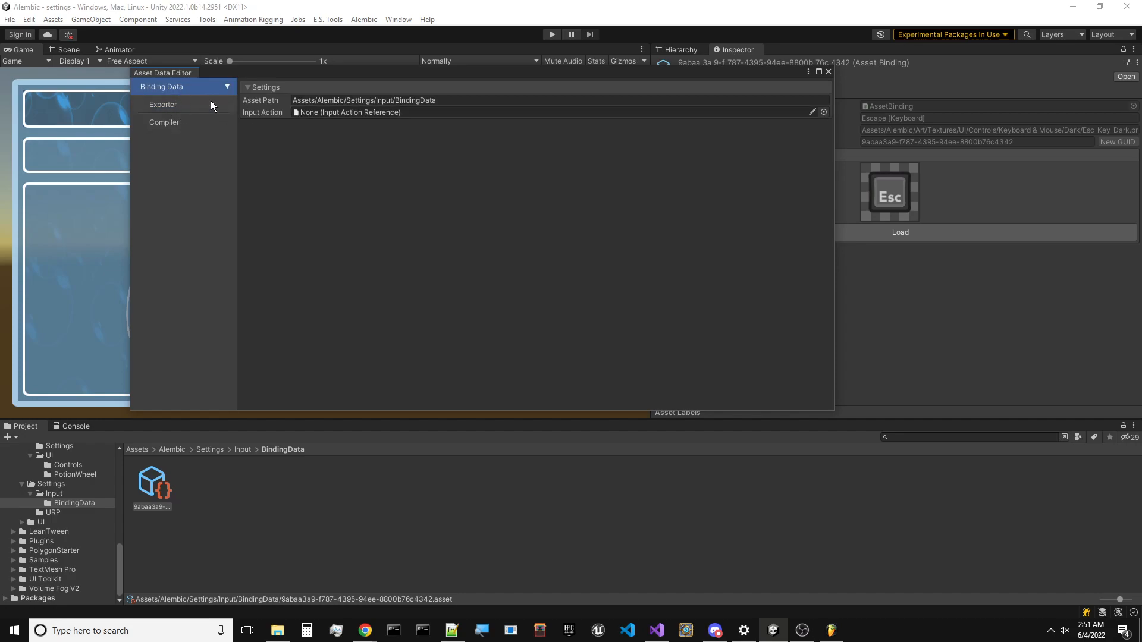
click(823, 112)
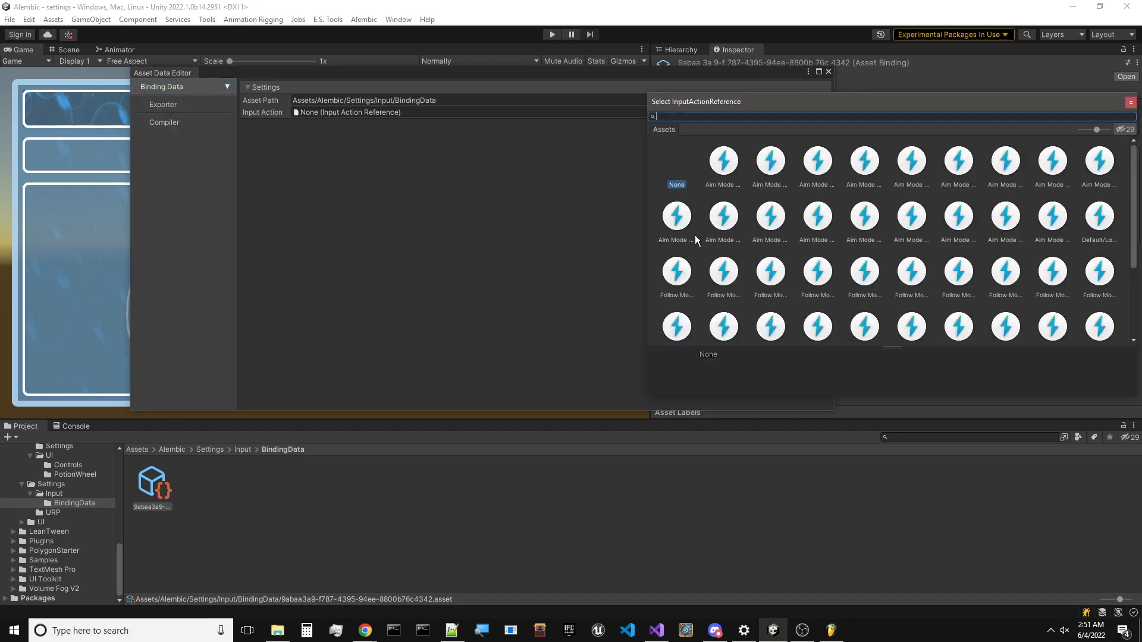
click(769, 275)
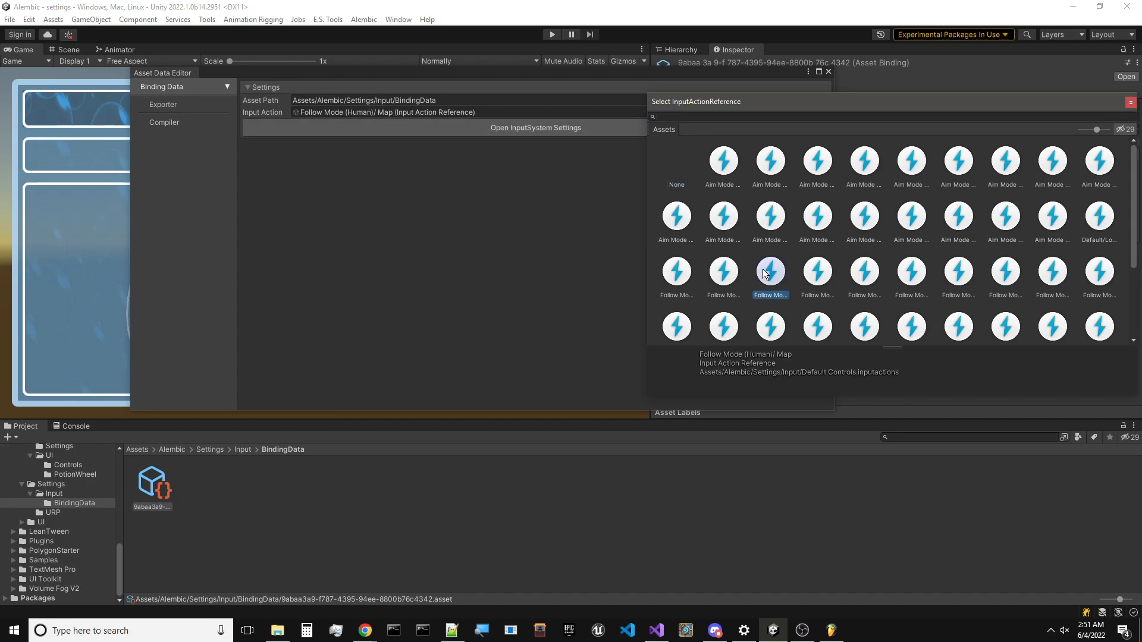
double_click(769, 278)
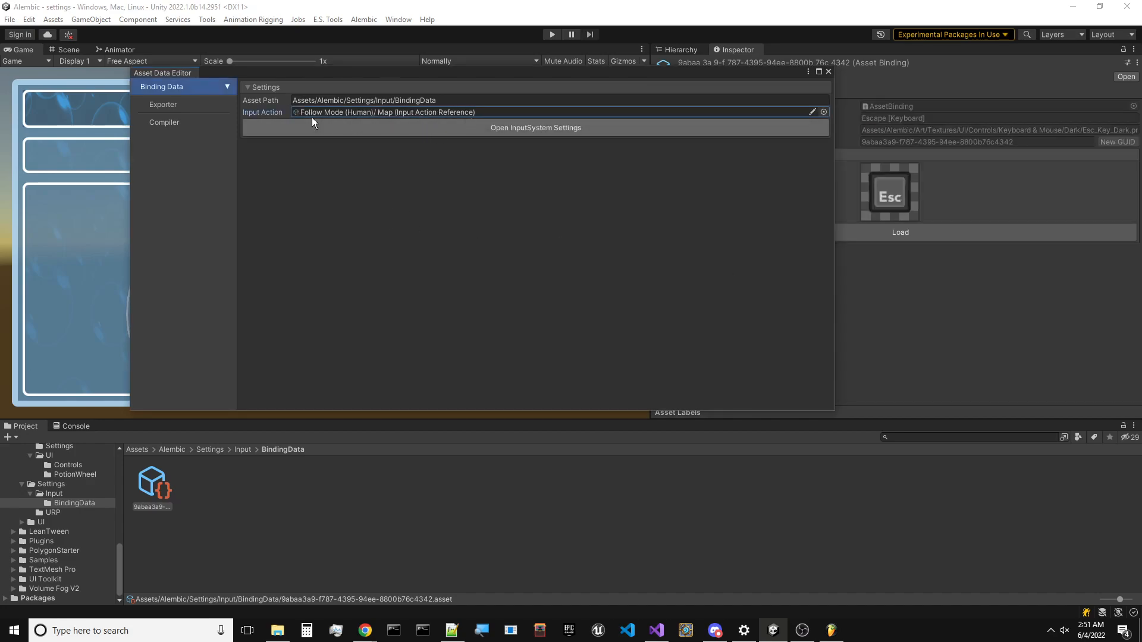
Choose the Select [Gamepad] binding of the Map action on the Exporter page
click(173, 108)
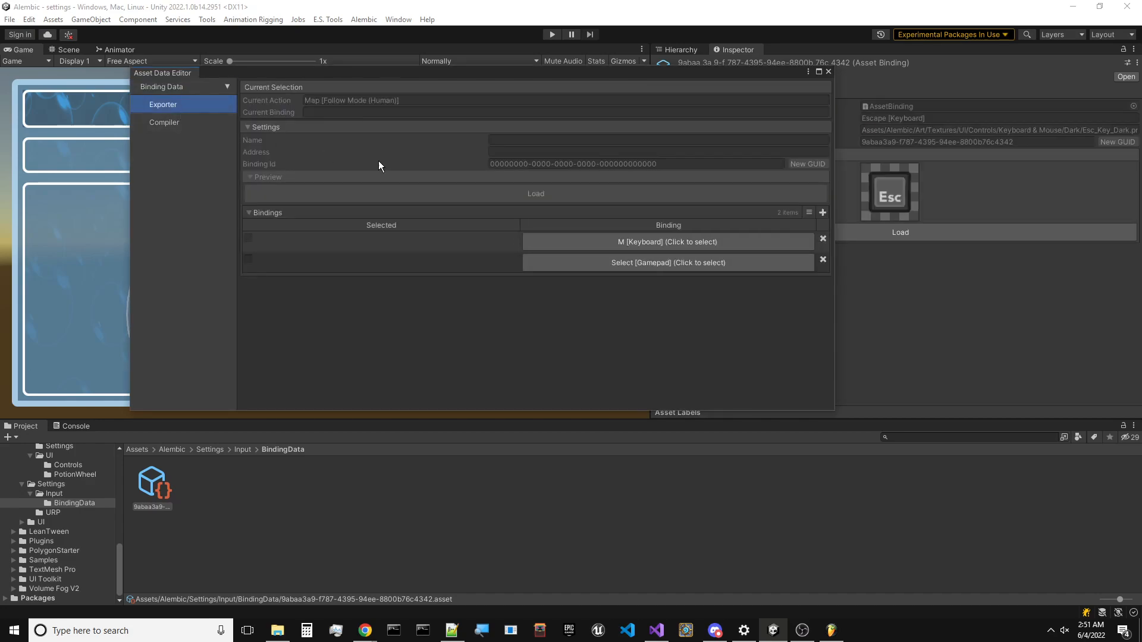
click(696, 268)
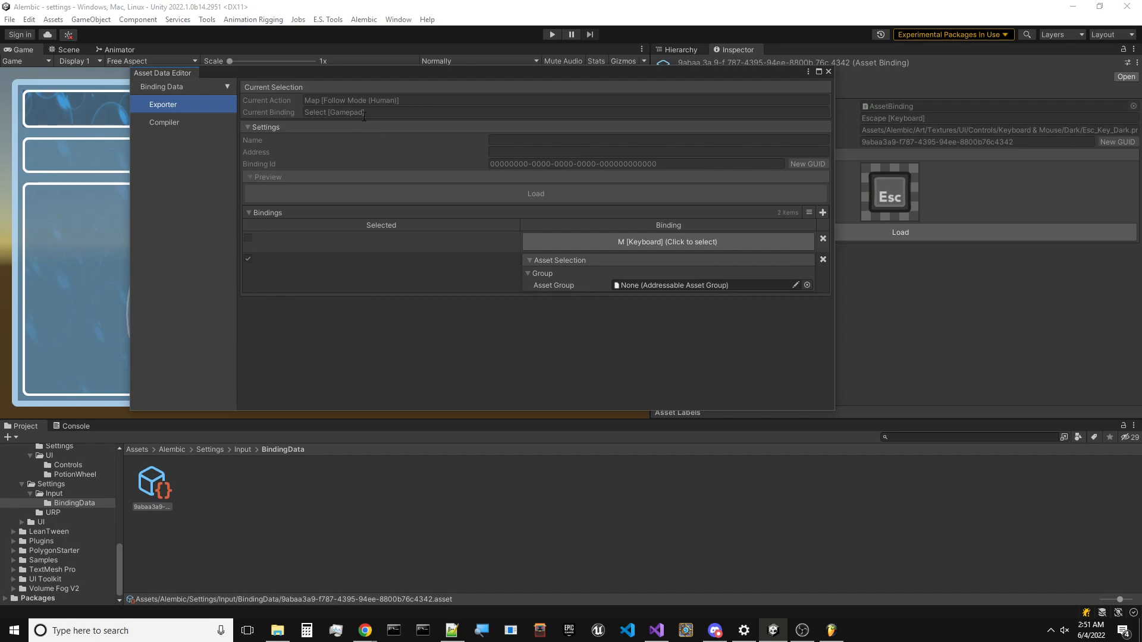
click(807, 285)
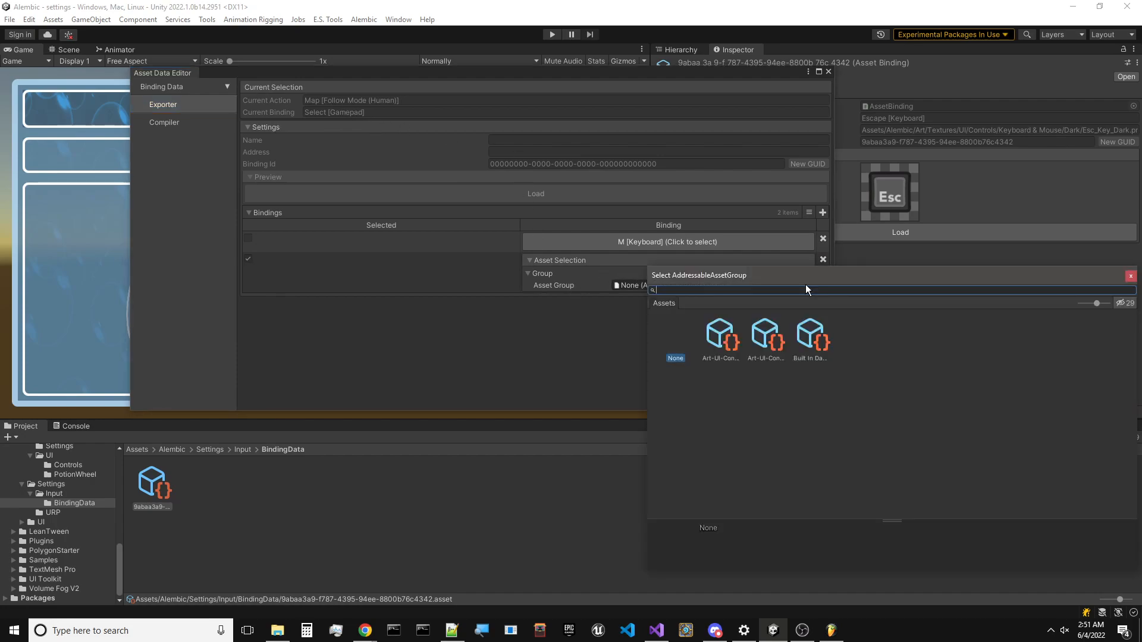
click(721, 356)
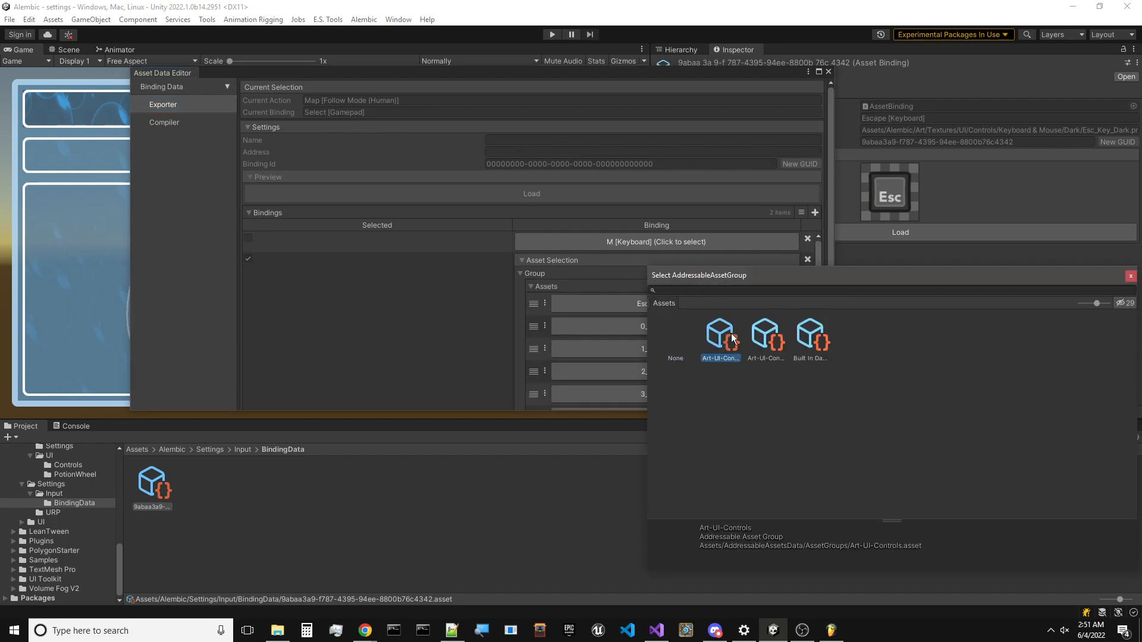
click(764, 339)
double_click(758, 334)
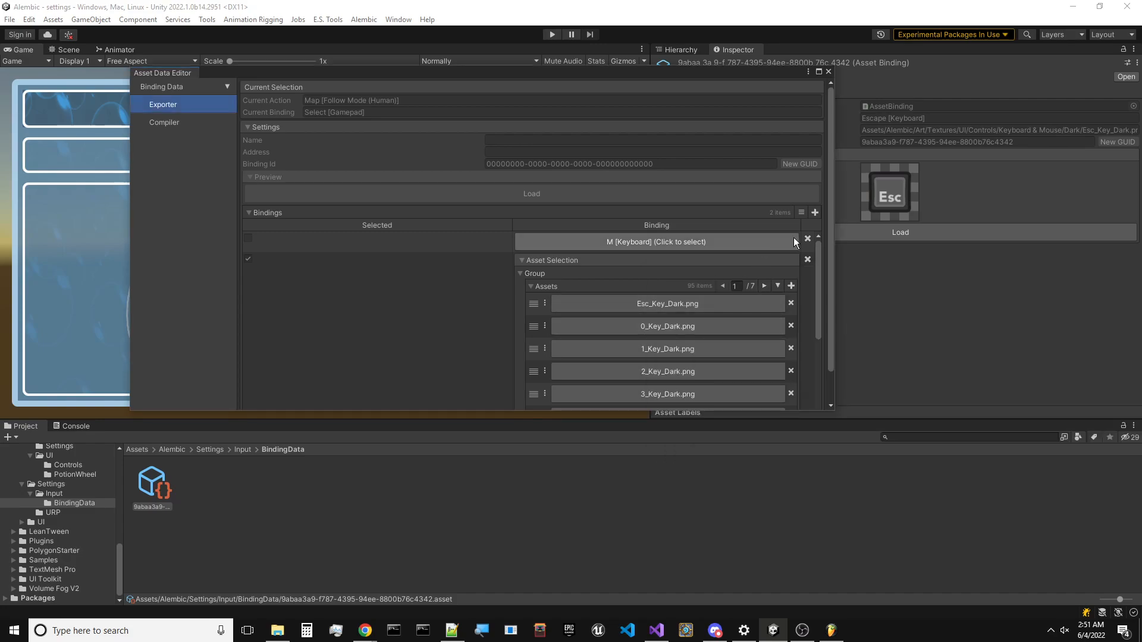
scroll(746, 322, down, 4)
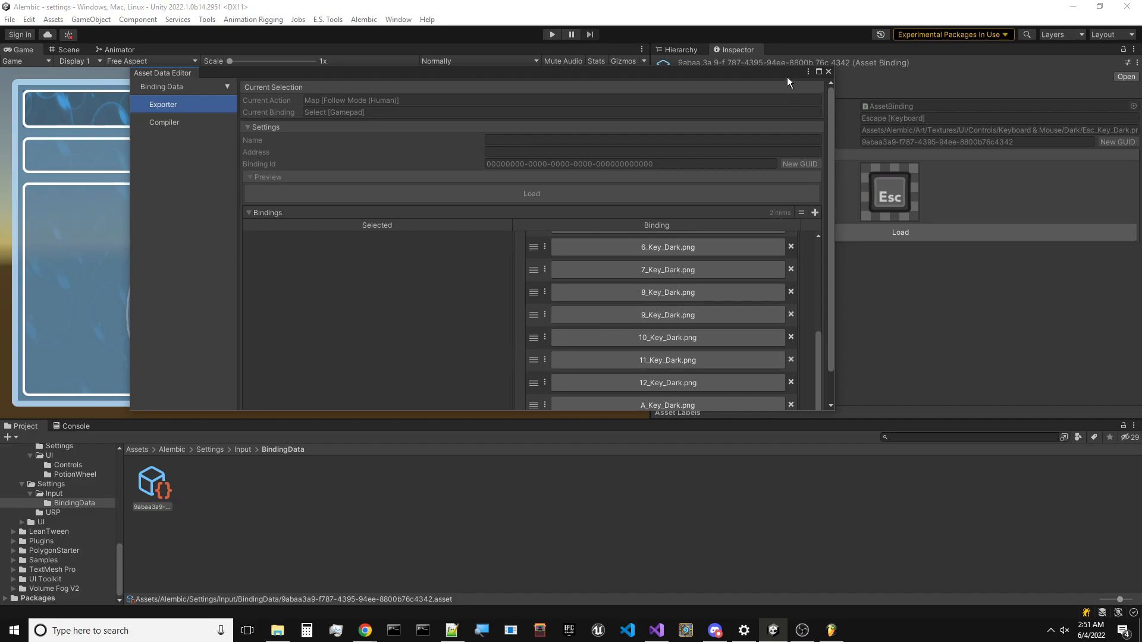
click(819, 72)
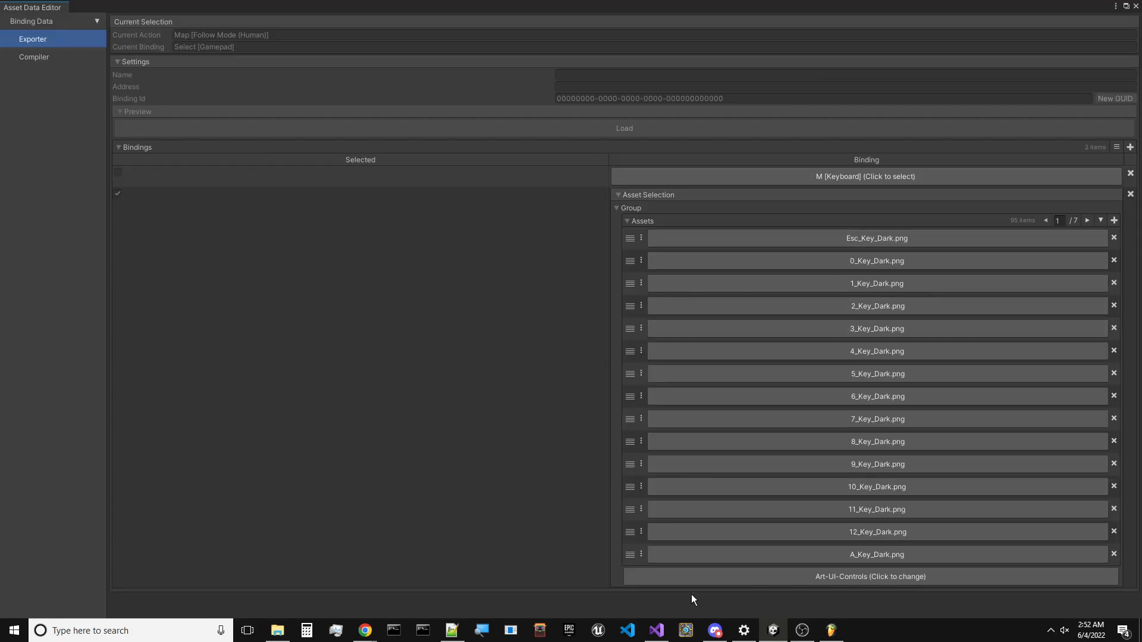
click(819, 583)
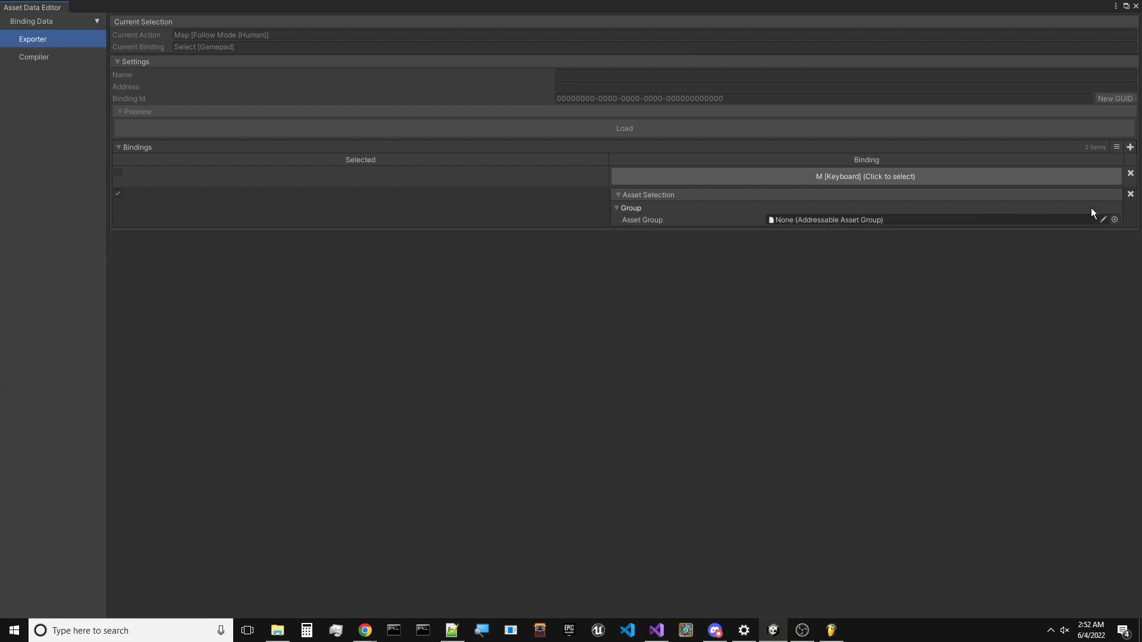
Assign the Art-UI-Controls-Xbox asset group to the Select [Gamepad] binding and pick XboxOne_Windows.png as its asset
click(1114, 220)
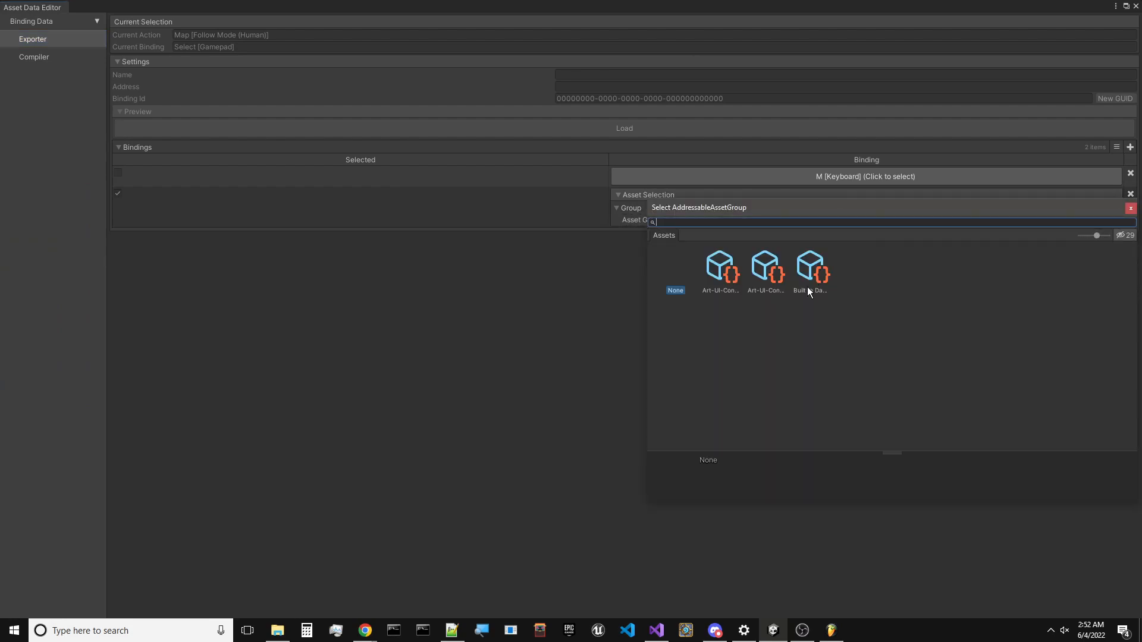
double_click(767, 271)
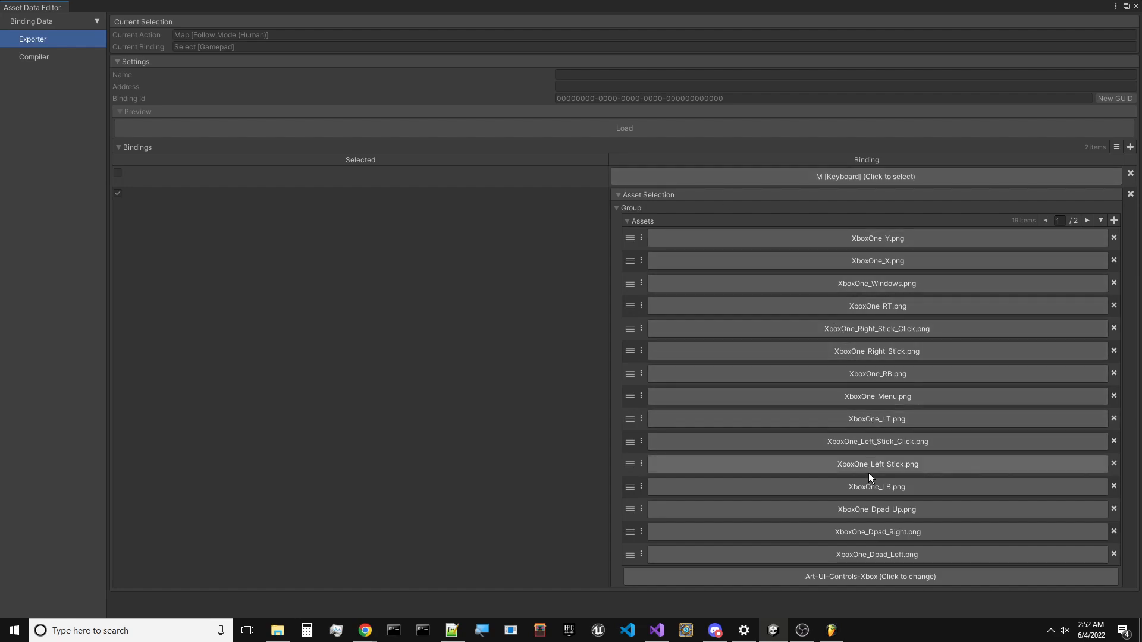
click(882, 283)
scroll(675, 370, down, 3)
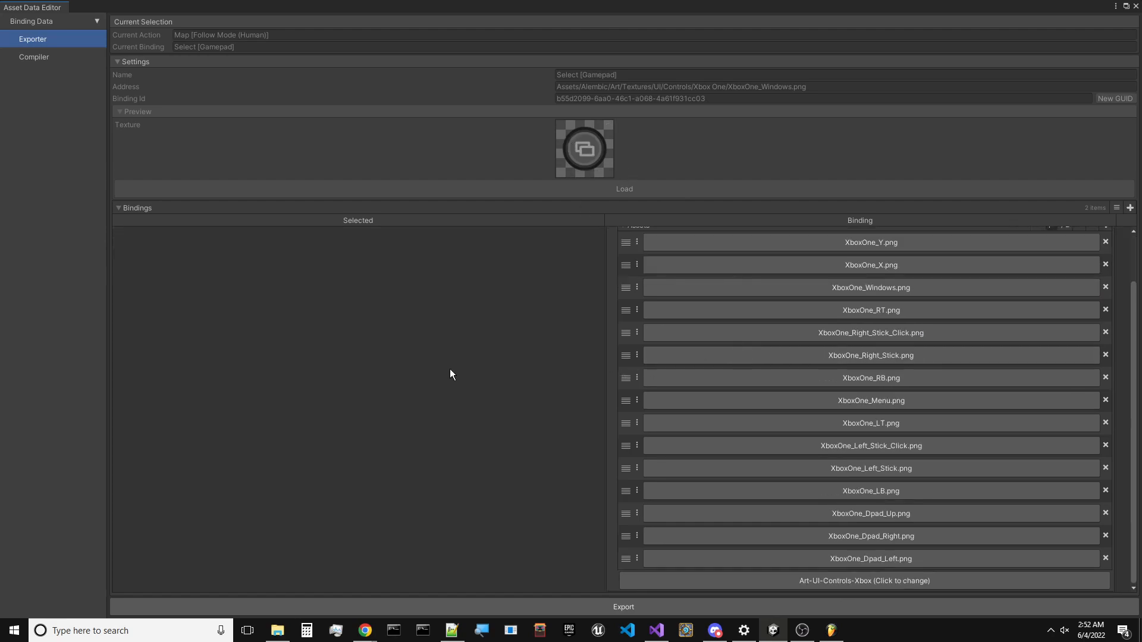
Restore the editor window to a floating size, make it taller, and export the Select [Gamepad] binding
click(1125, 6)
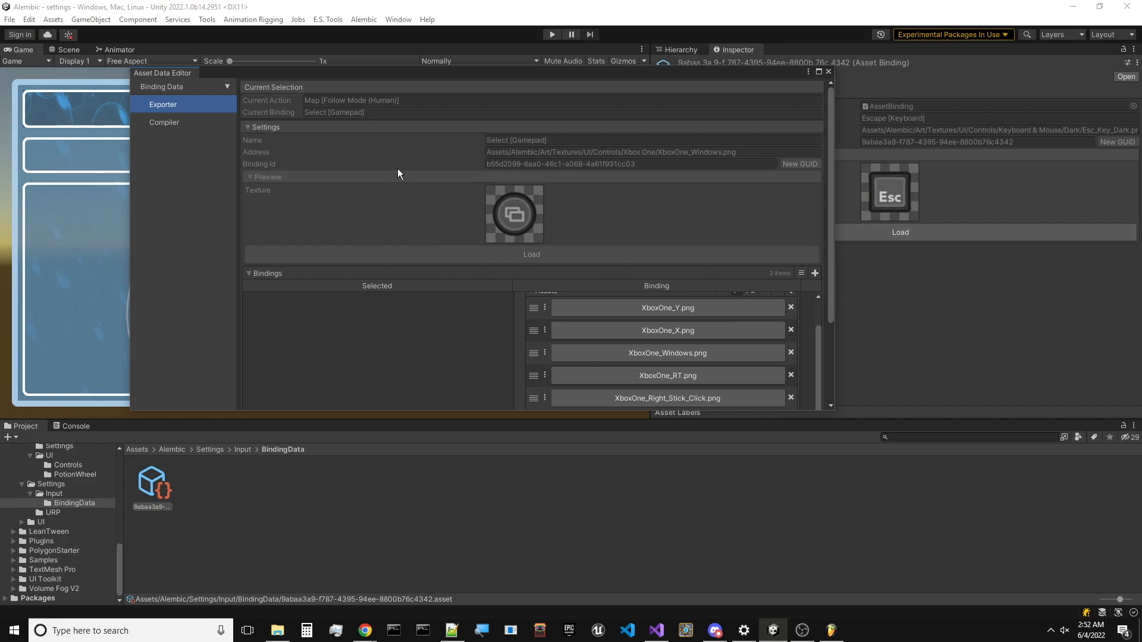
scroll(397, 173, down, 3)
scroll(417, 270, up, 3)
scroll(394, 178, up, 3)
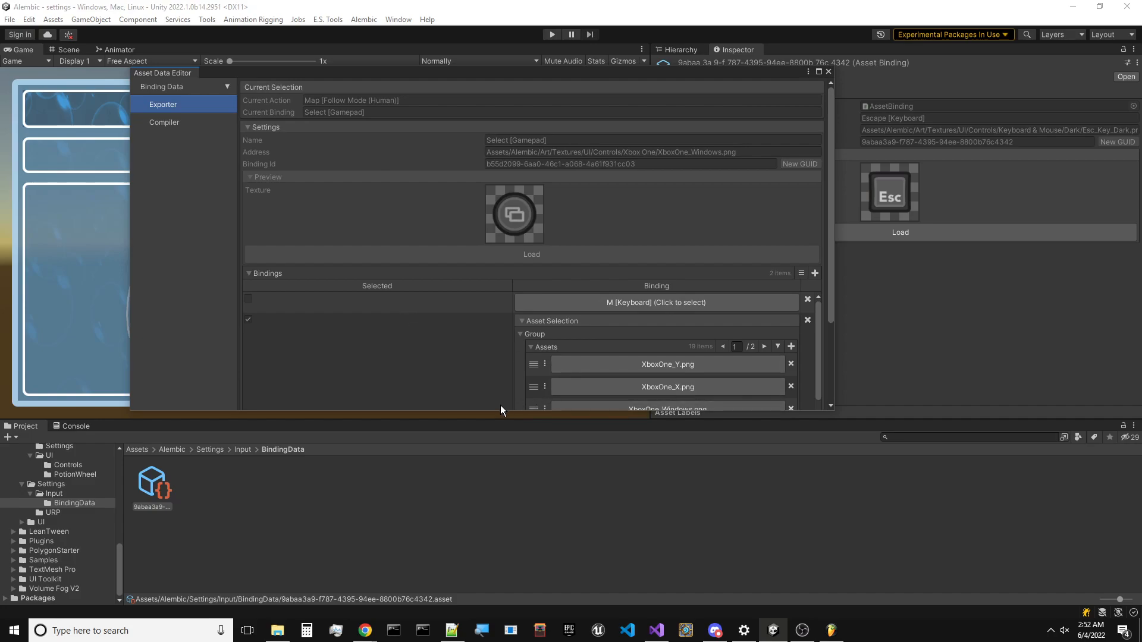
drag(498, 411, 523, 443)
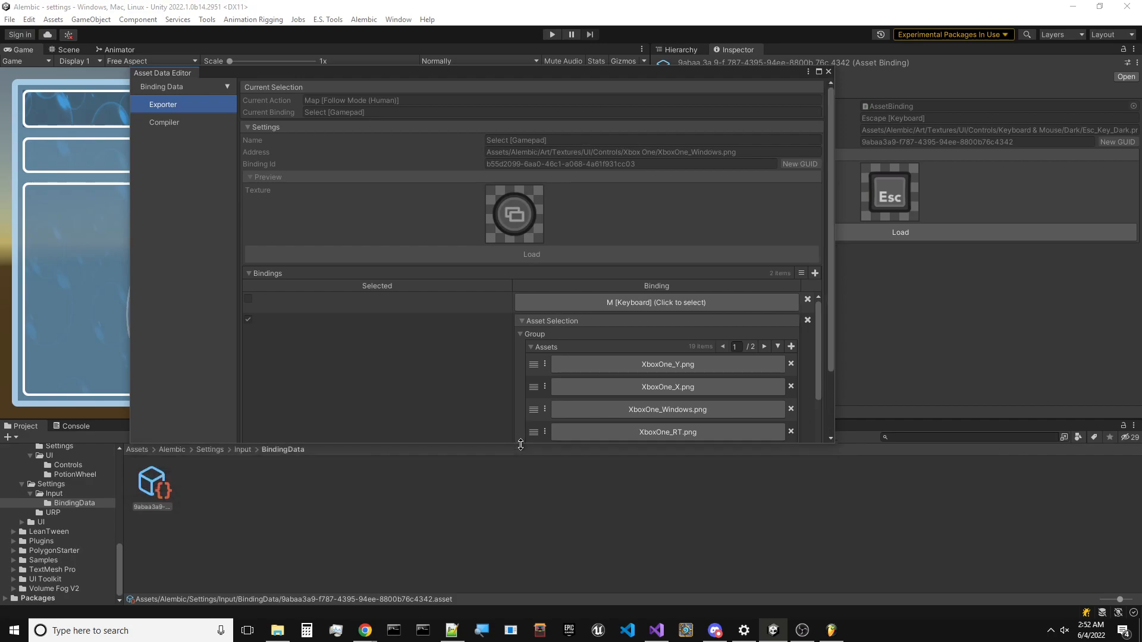
scroll(438, 186, down, 3)
scroll(437, 186, up, 3)
scroll(443, 355, down, 6)
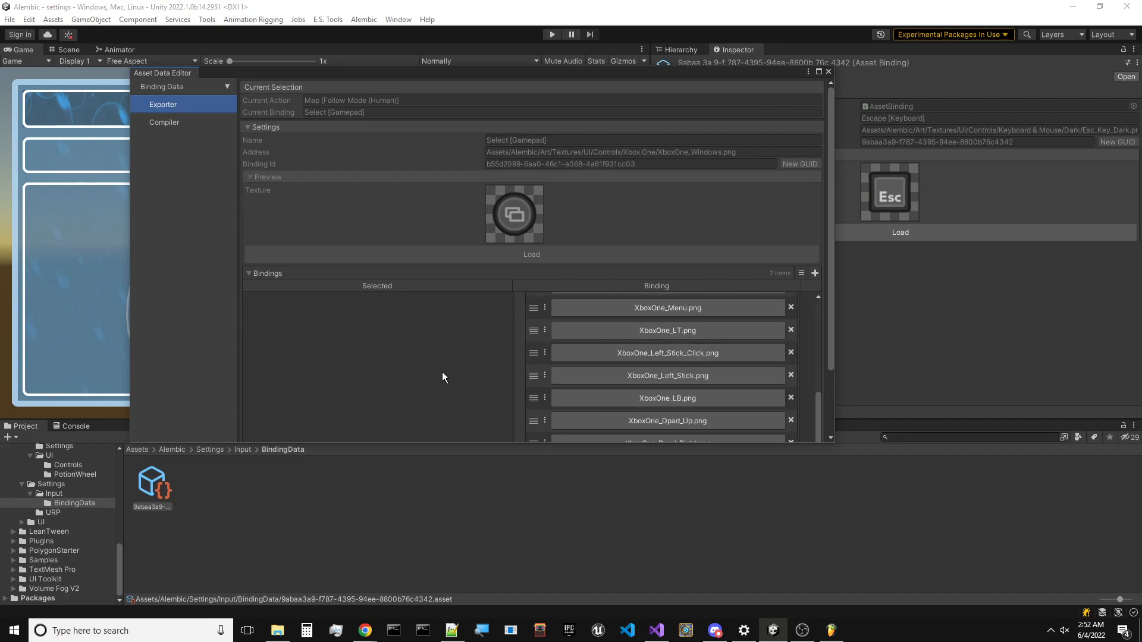
scroll(664, 178, down, 3)
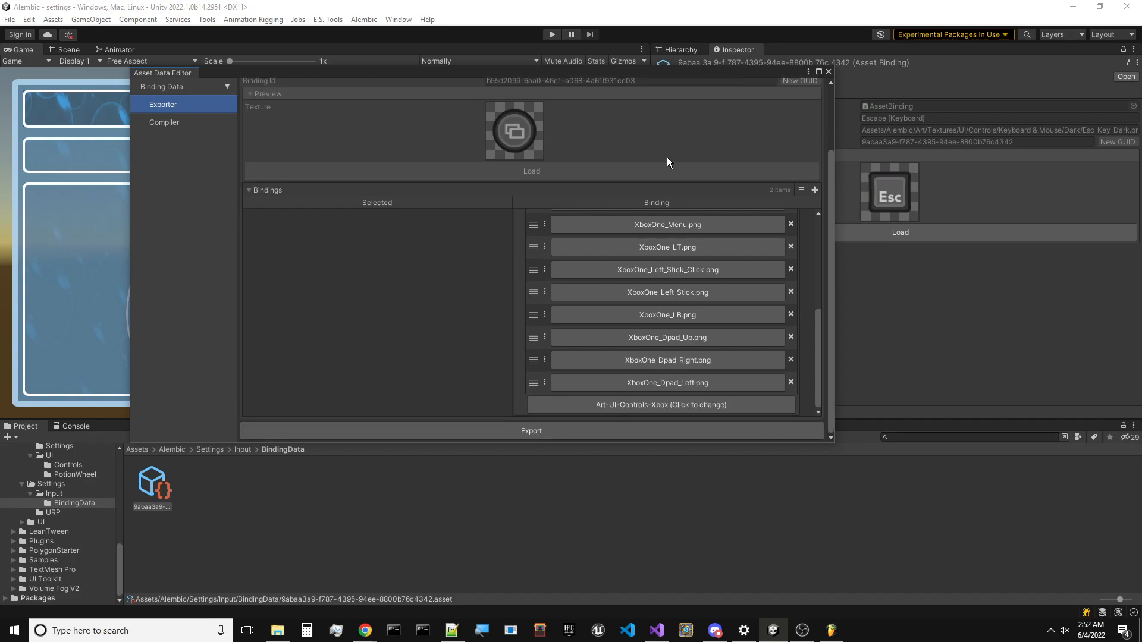
drag(832, 233, 823, 326)
click(639, 438)
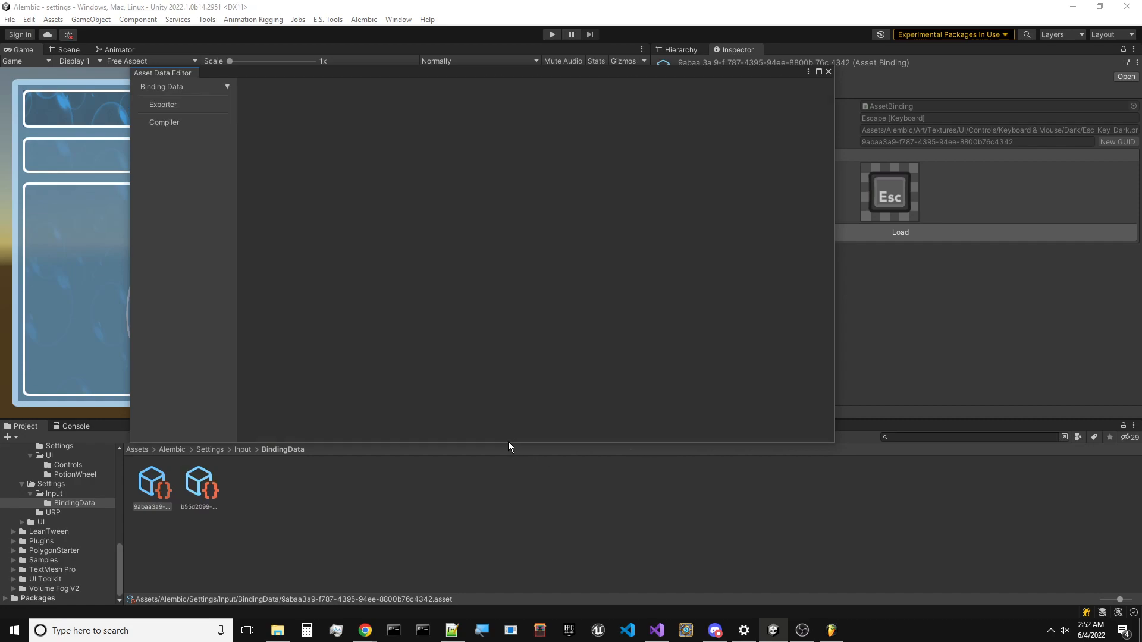
Check the asset path in the Binding Data settings and load the Compiler's entries from the asset path folder
click(191, 120)
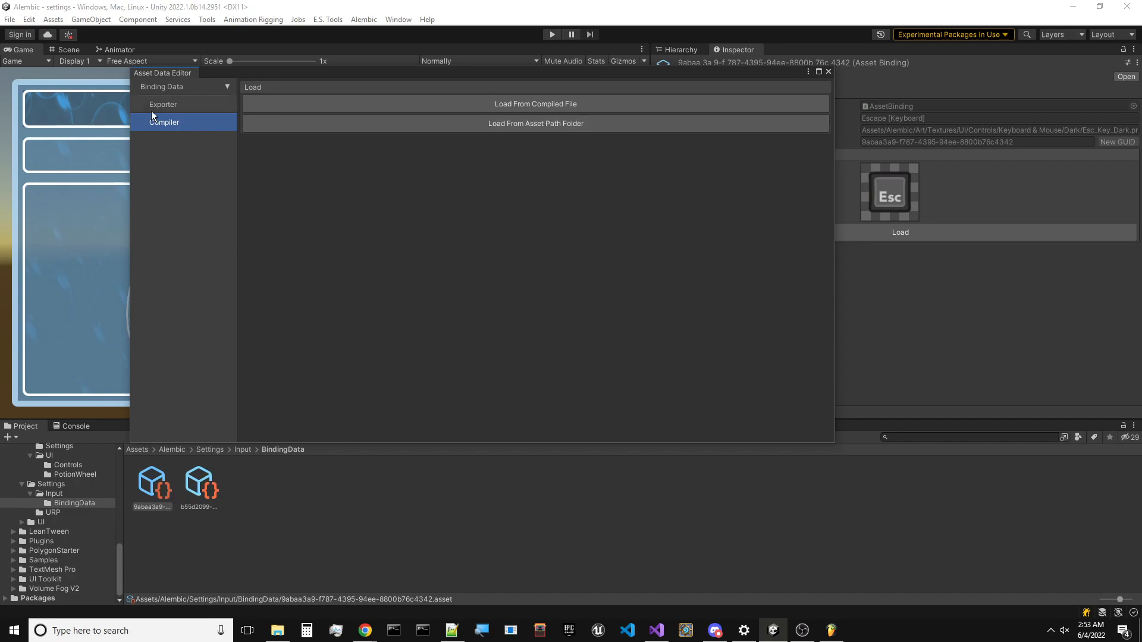
click(171, 87)
click(411, 99)
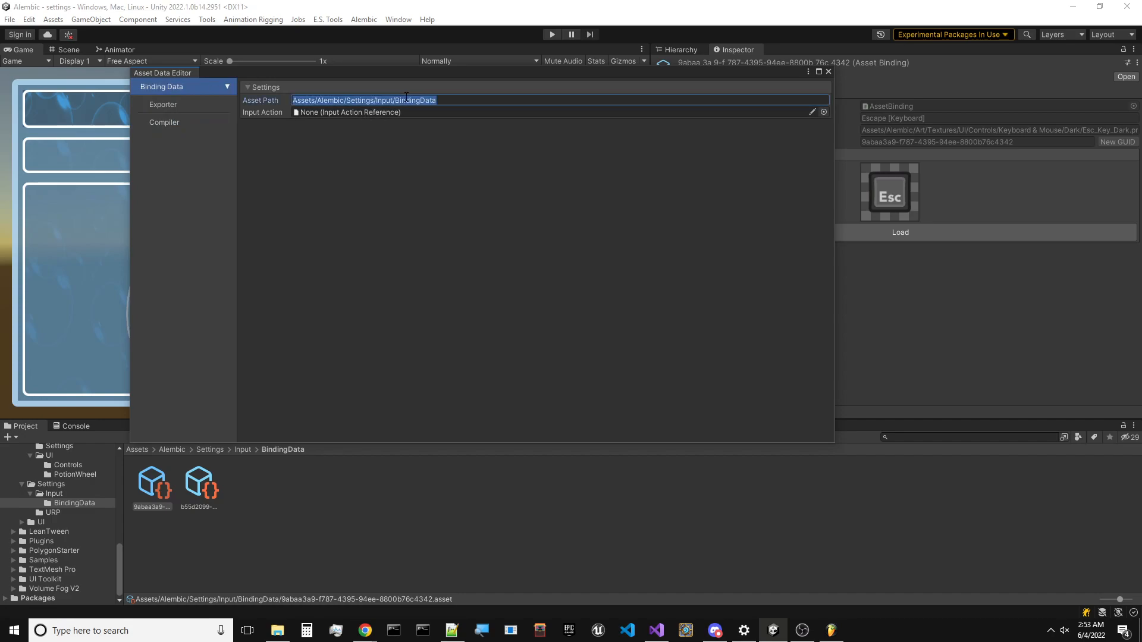
click(215, 121)
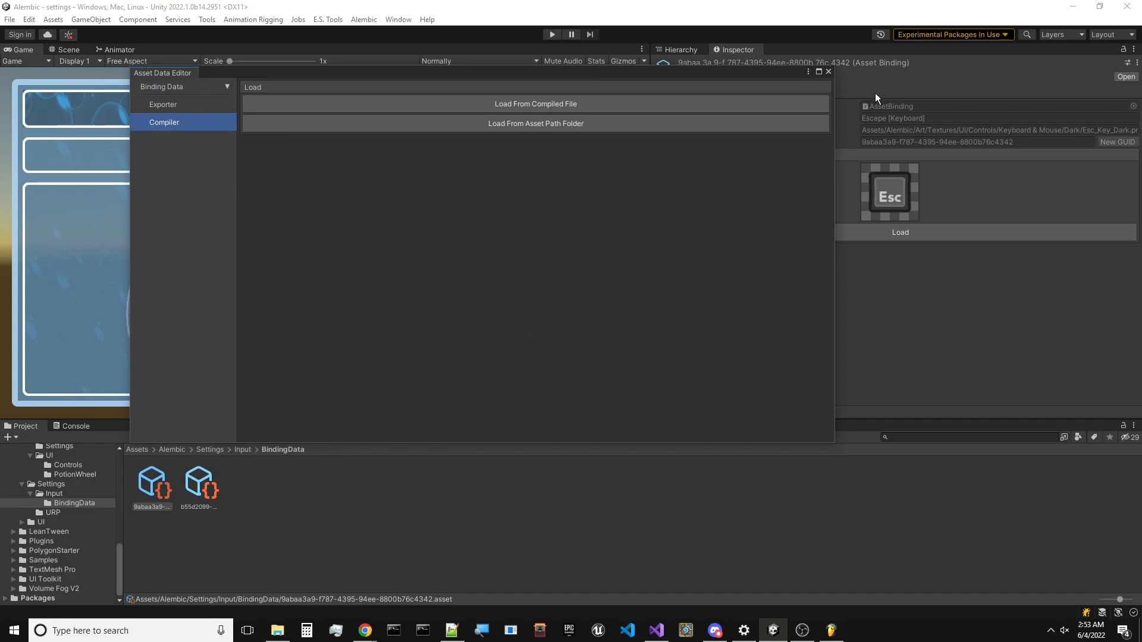
click(479, 126)
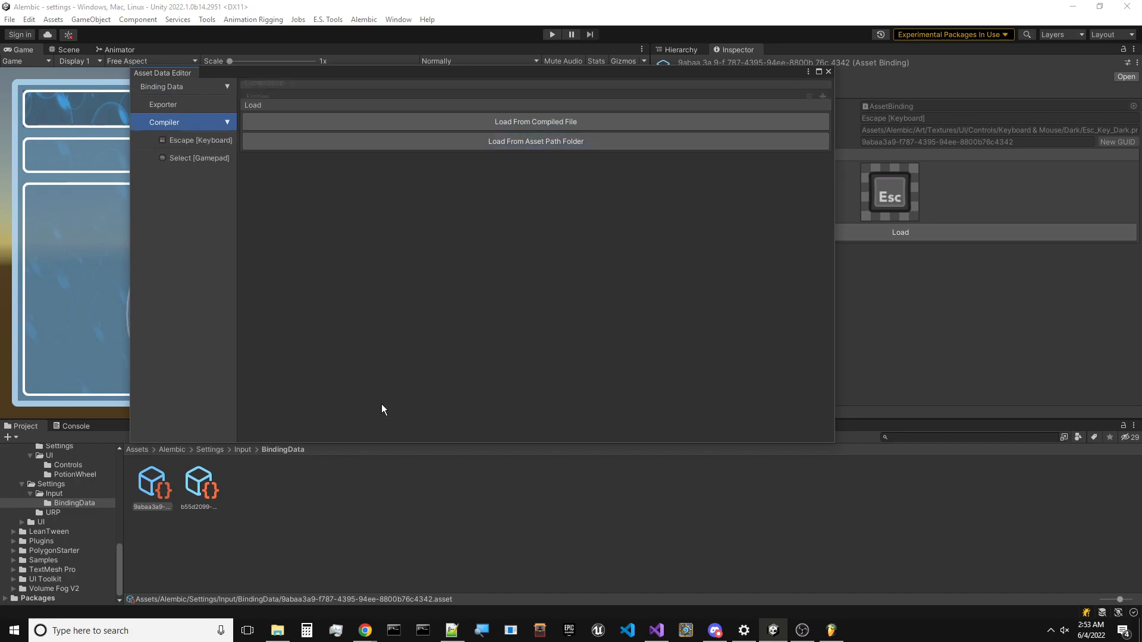
Review the loaded Escape [Keyboard] and Select [Gamepad] bindings and return to the Compiler's entry list
click(191, 138)
click(208, 156)
click(214, 141)
click(212, 158)
click(215, 139)
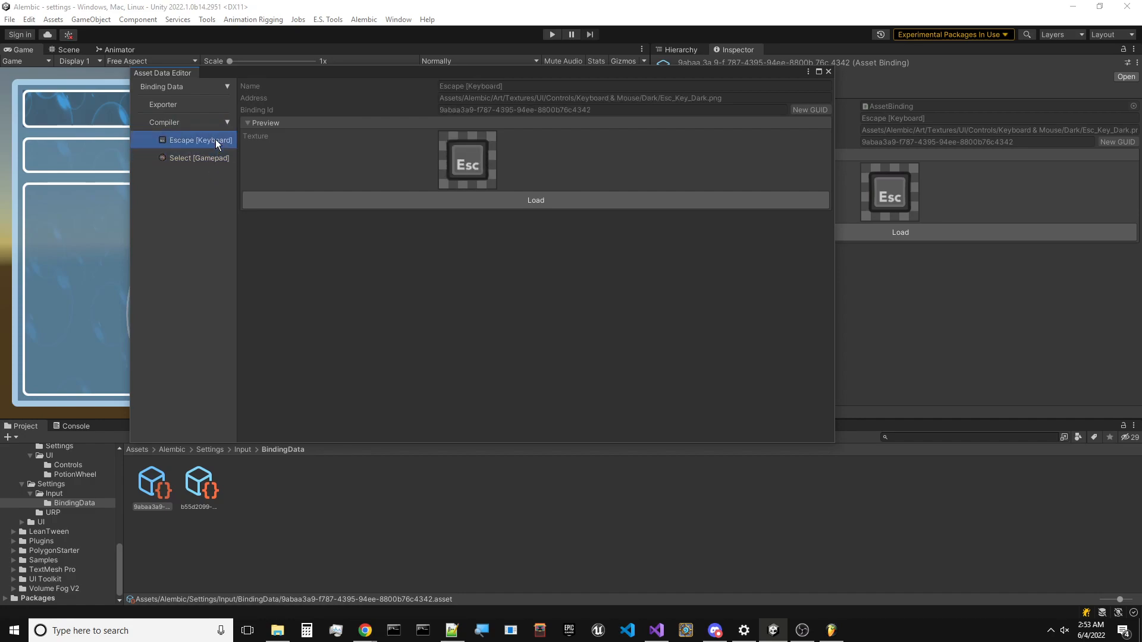
click(197, 122)
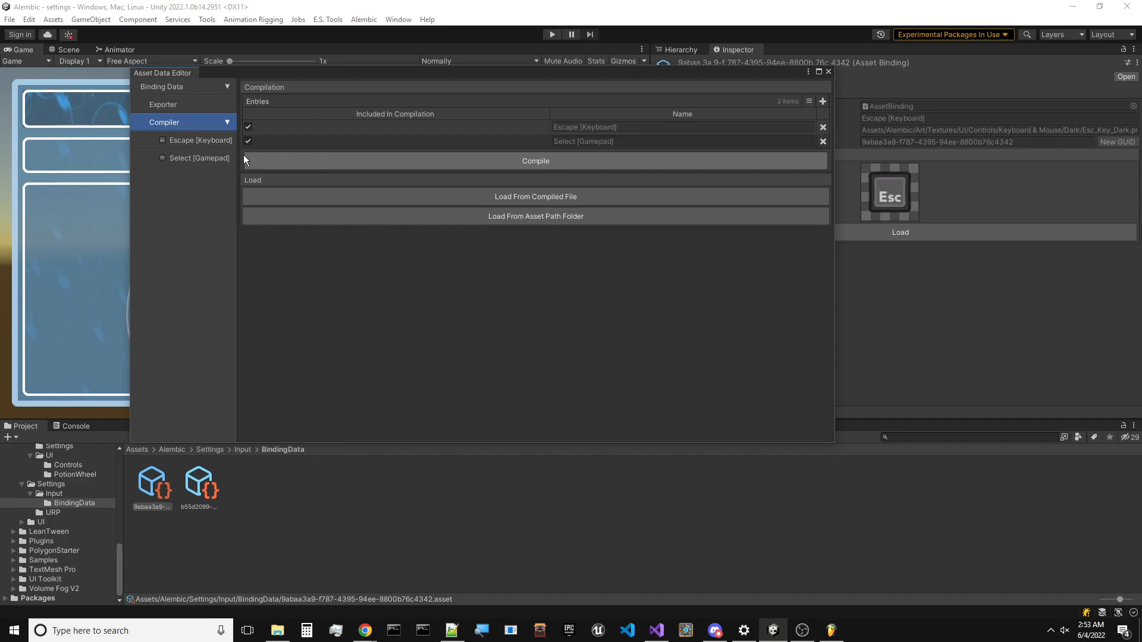
Remove the Escape [Keyboard] entry from the compilation list and reload the entries from the asset path folder
click(247, 127)
click(248, 127)
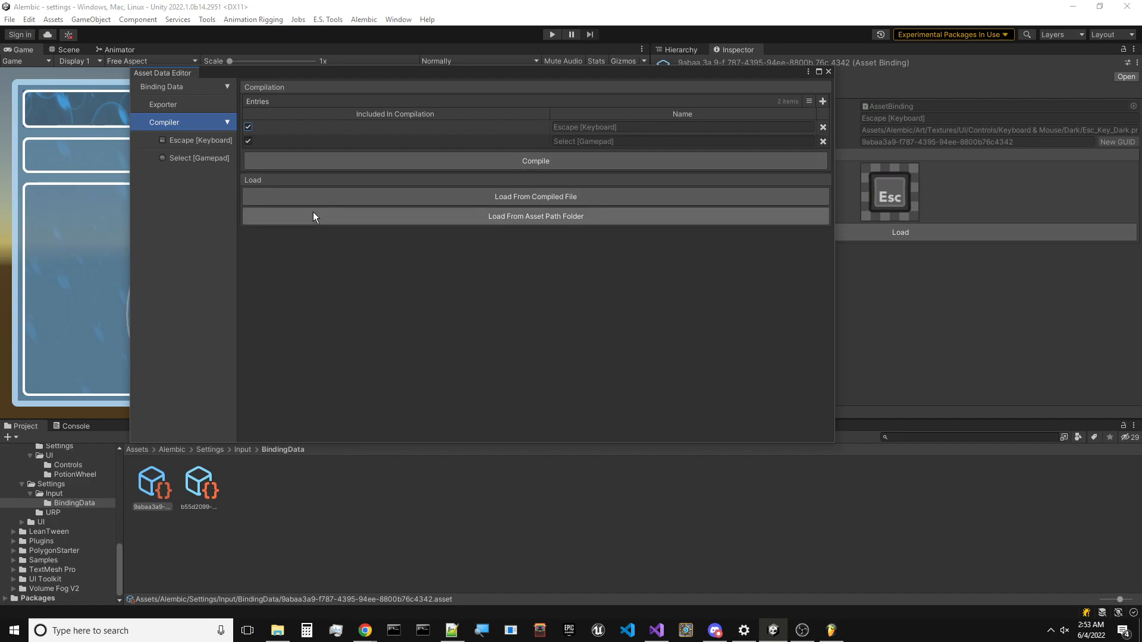
click(823, 127)
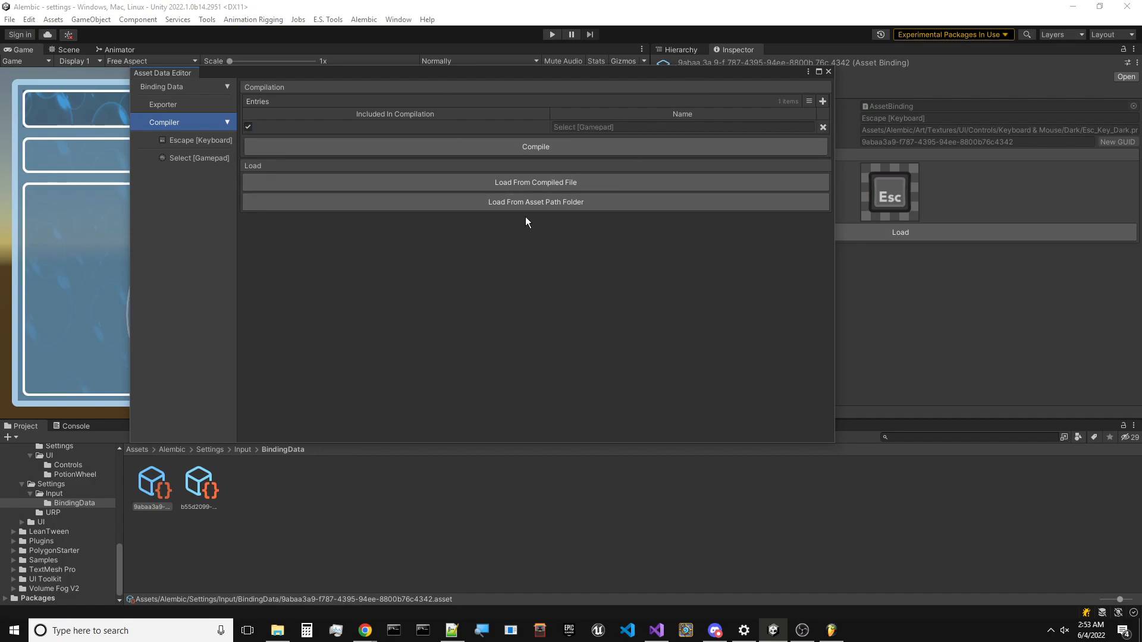
click(530, 201)
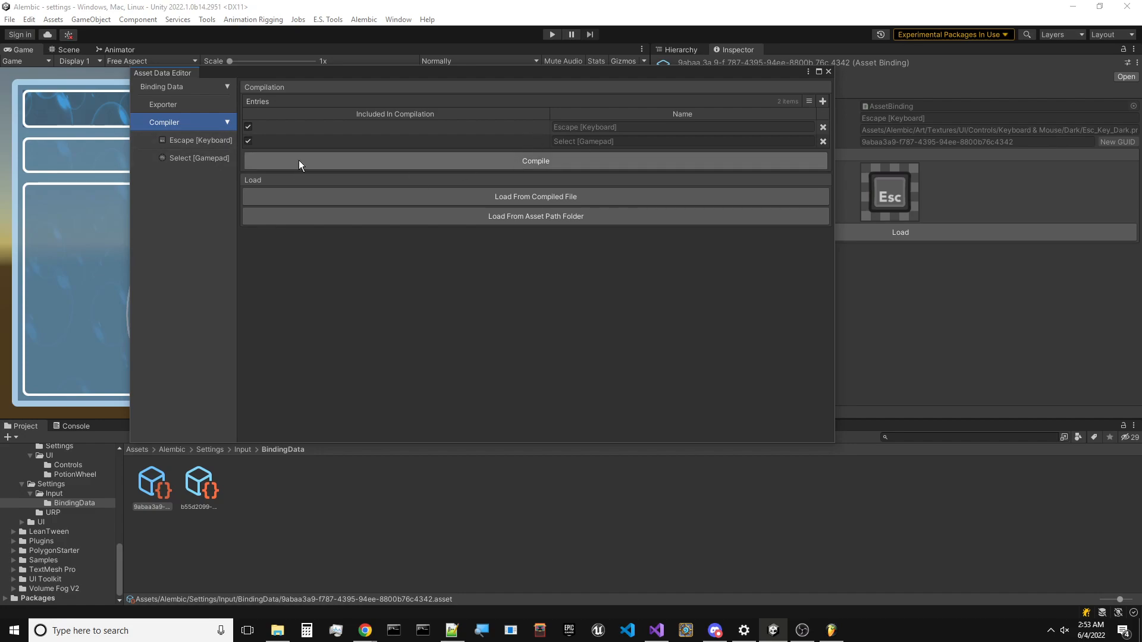
Compile both binding entries and inspect the compiled BindingData file alongside the two binding assets, with the editor window moved aside
click(412, 162)
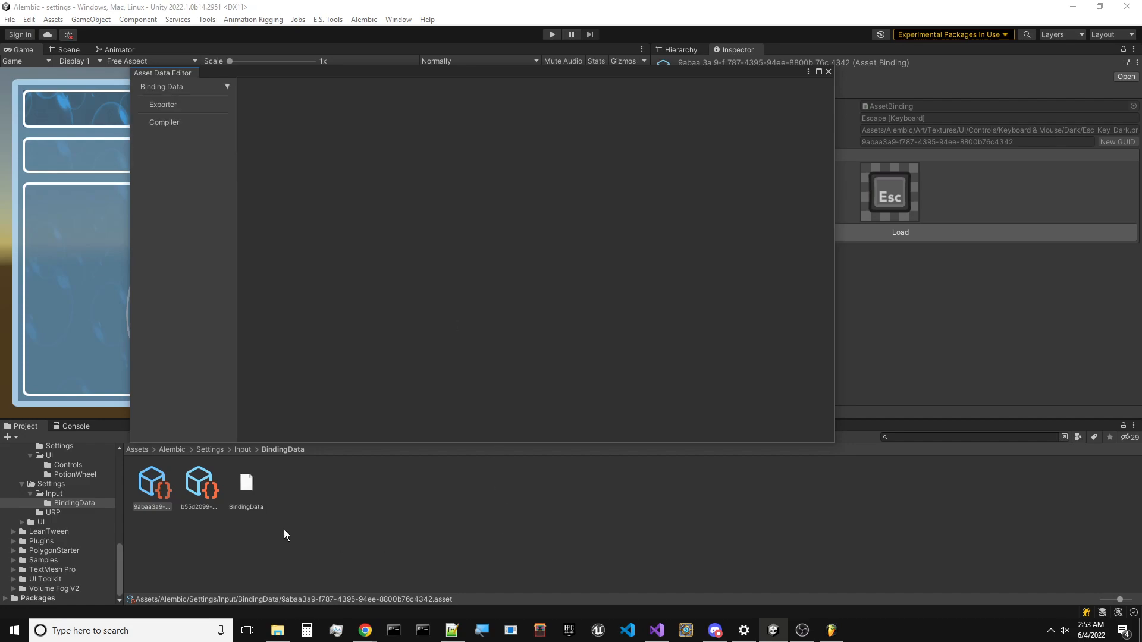
click(243, 484)
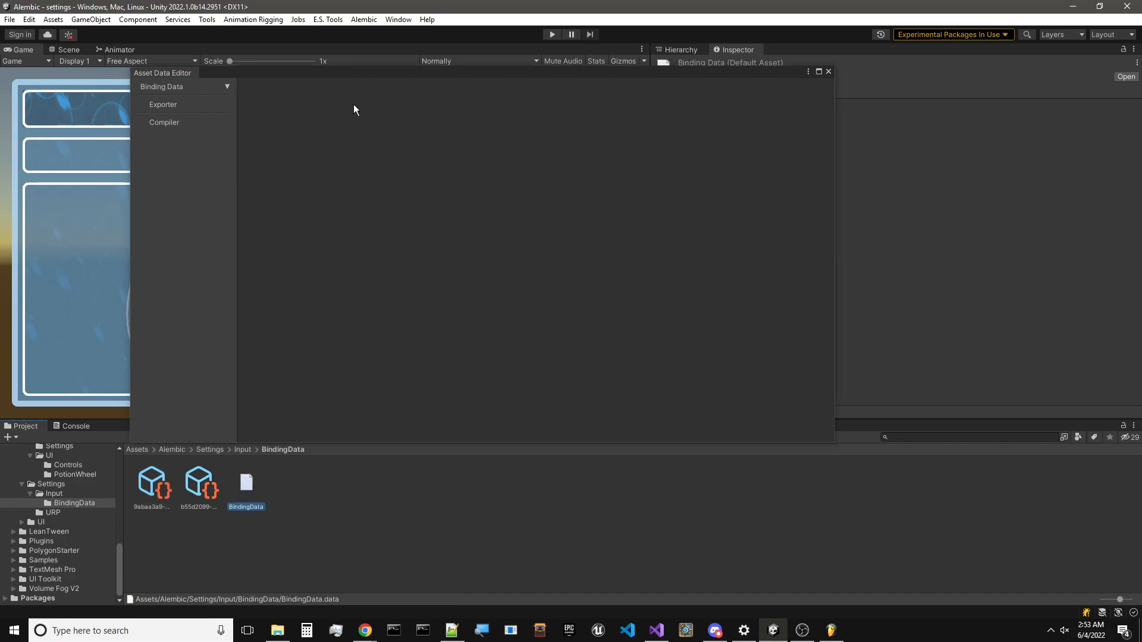
drag(374, 78, 662, 268)
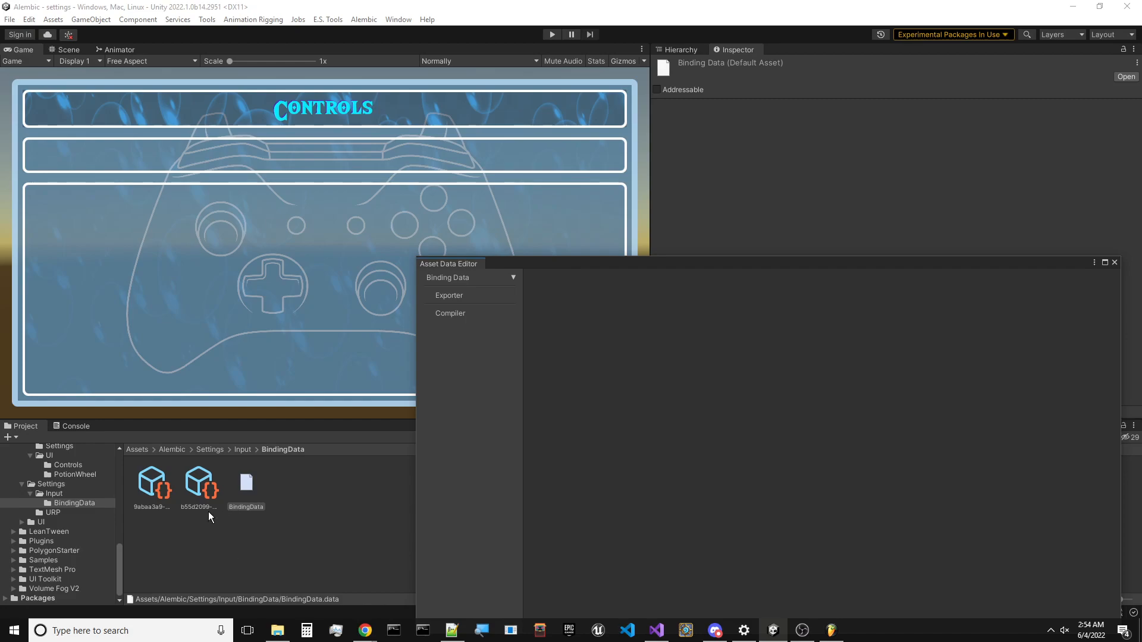
click(148, 482)
click(201, 501)
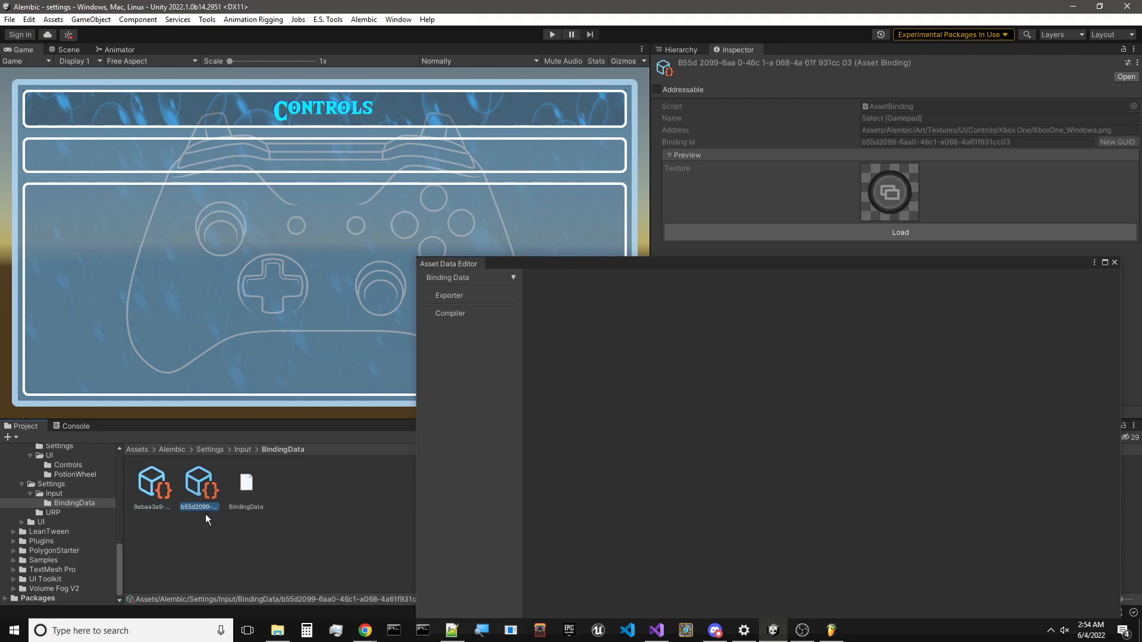
click(248, 494)
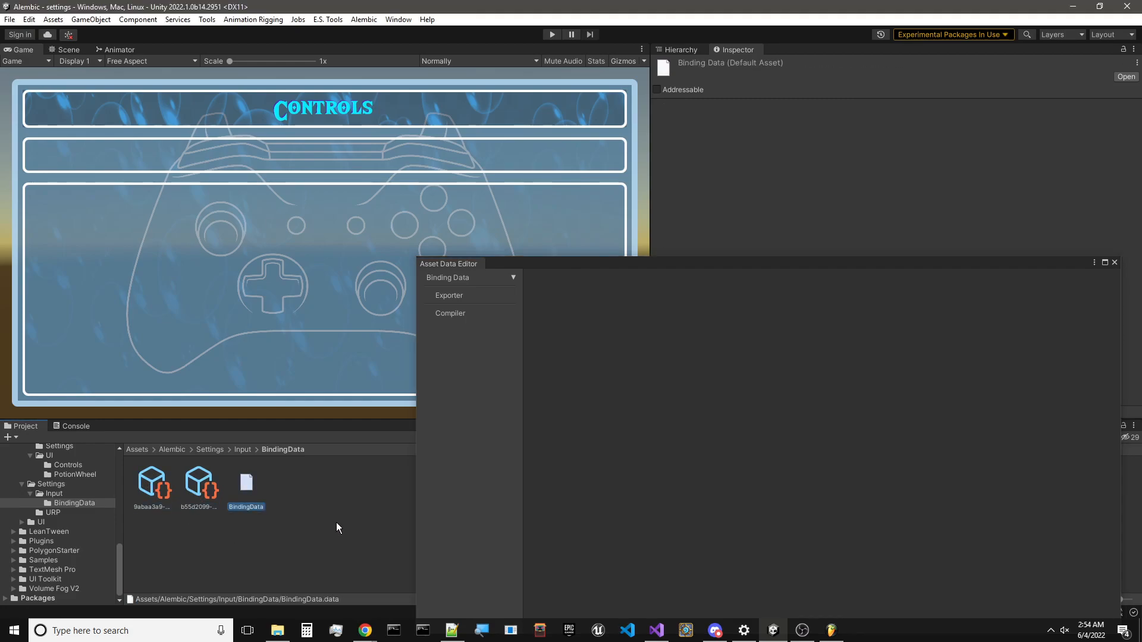
Show the compiled BindingData file in File Explorer and open BindingData.data in Notepad++
right_click(248, 486)
click(323, 177)
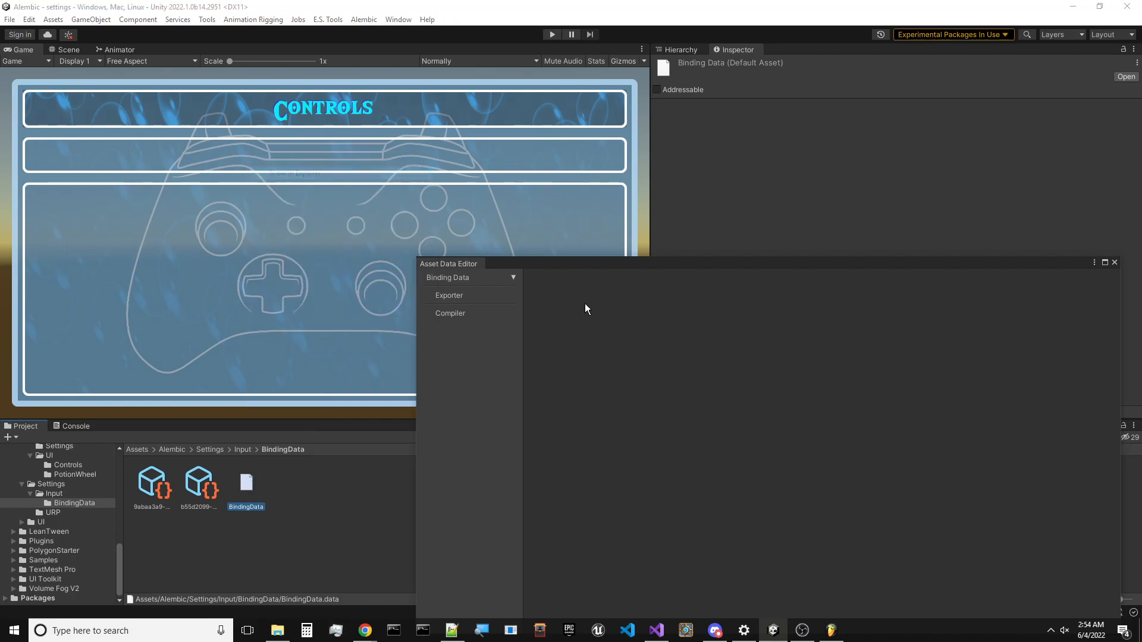
right_click(590, 291)
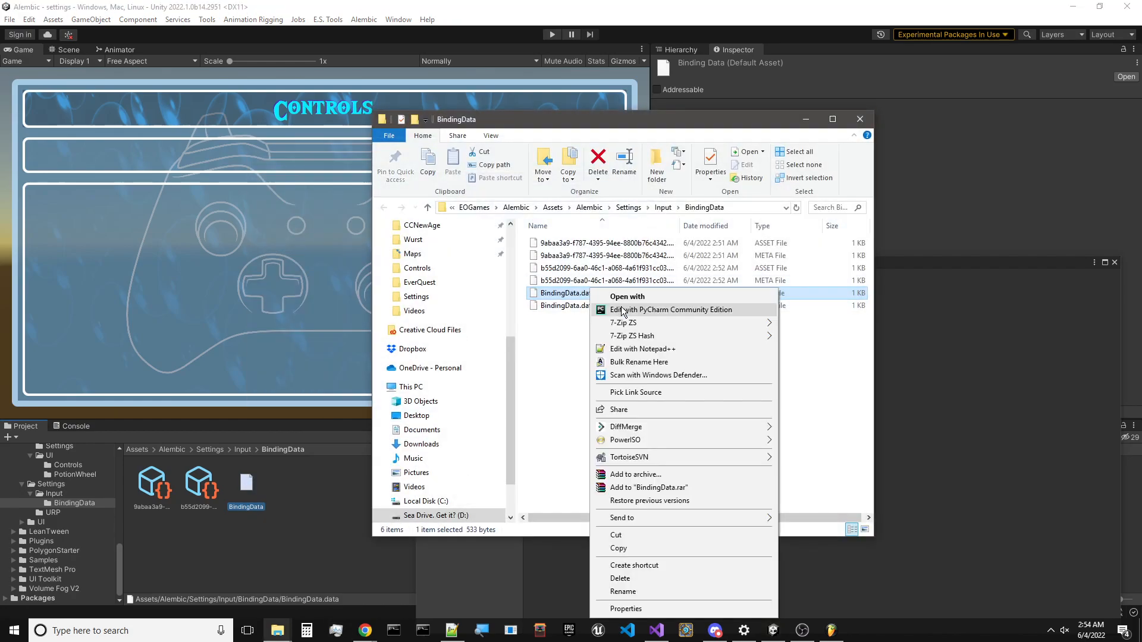
click(815, 337)
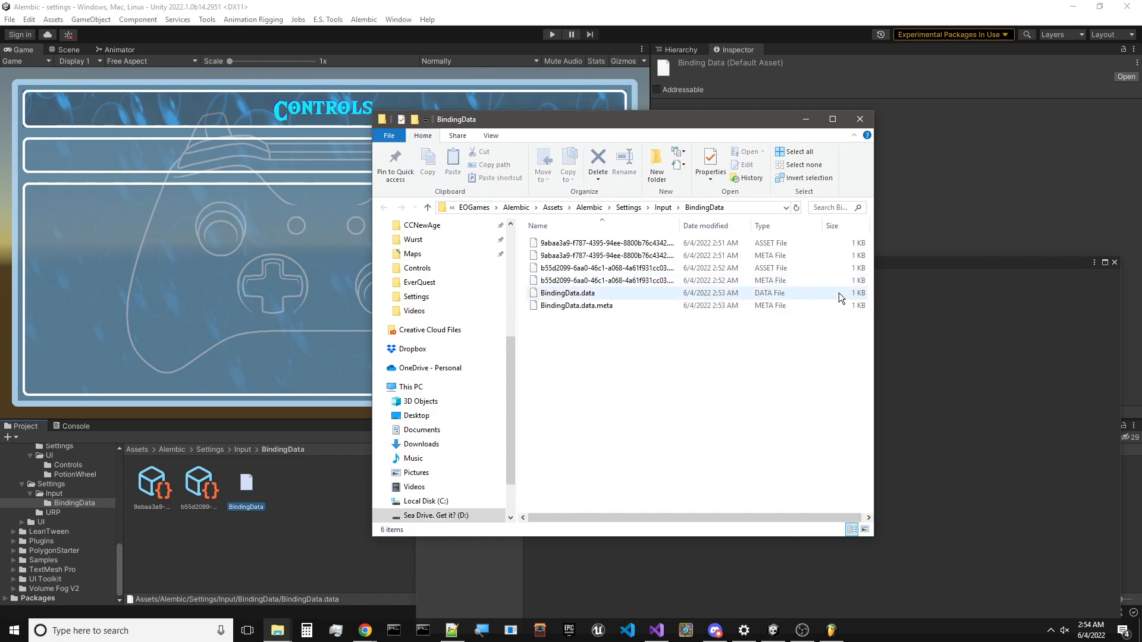
right_click(548, 291)
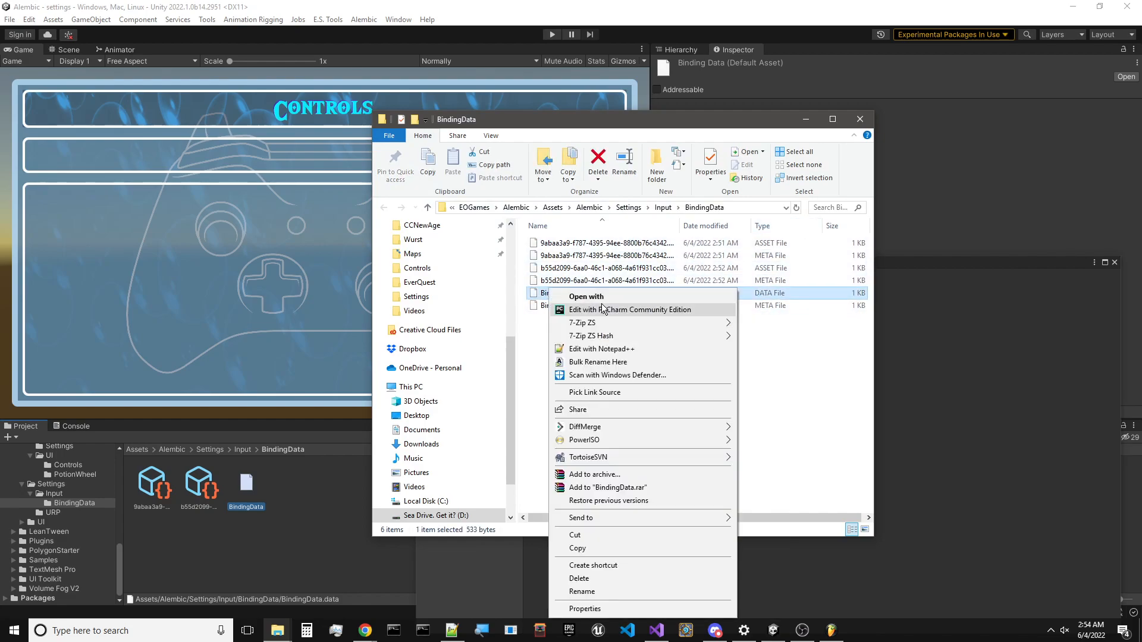
click(633, 347)
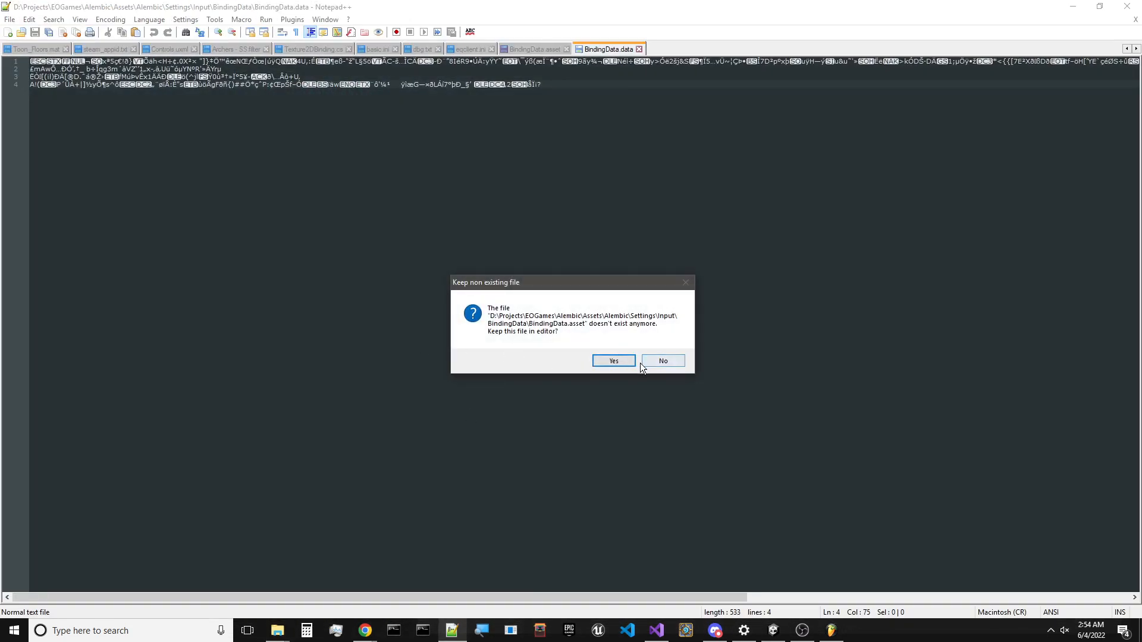
Decline keeping the missing BindingData.asset in the editor and inspect the raw contents of BindingData.data
click(646, 360)
click(562, 98)
key(ctrl+a)
click(776, 146)
drag(423, 599, 622, 598)
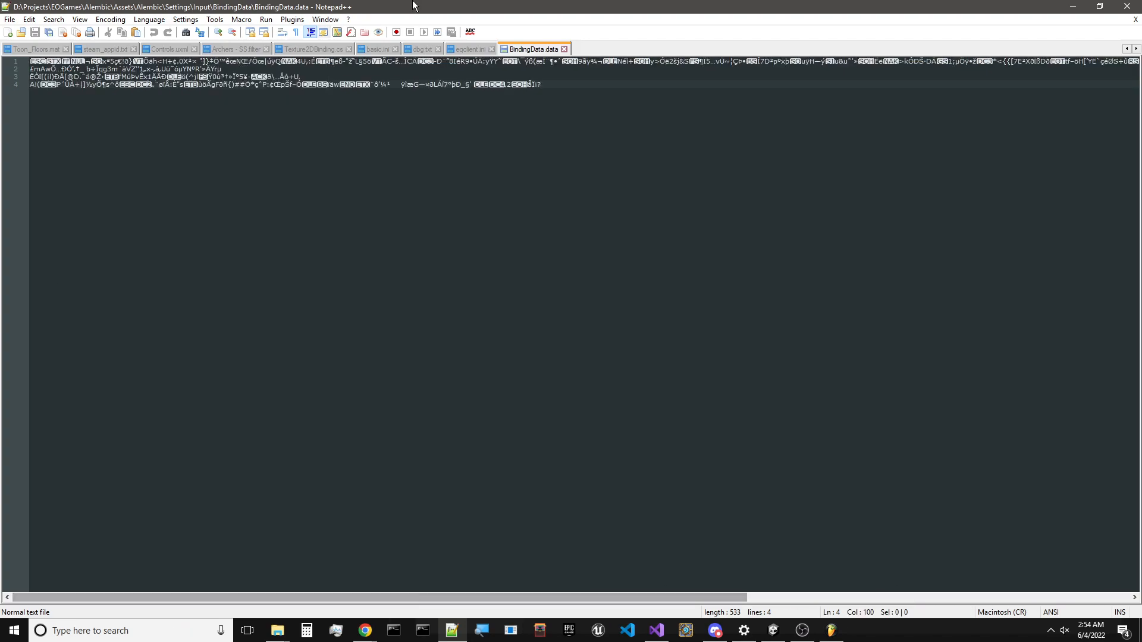
Close BindingData.data, decline reloading eqclient.ini, and switch back to the BindingData folder in File Explorer
click(564, 50)
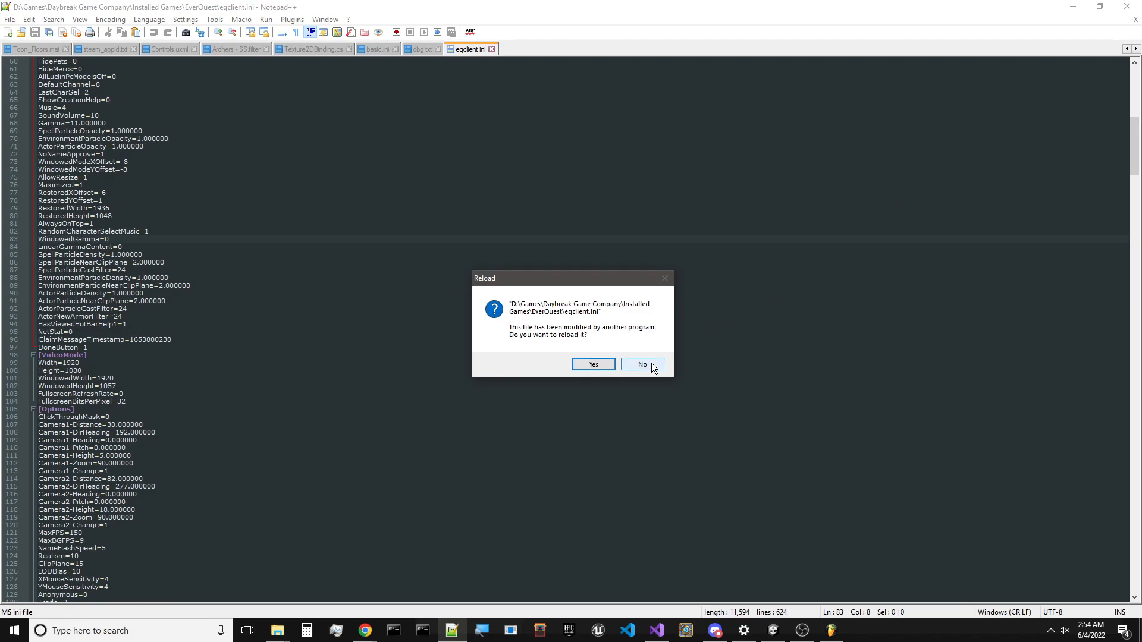
click(642, 365)
key(alt+Tab)
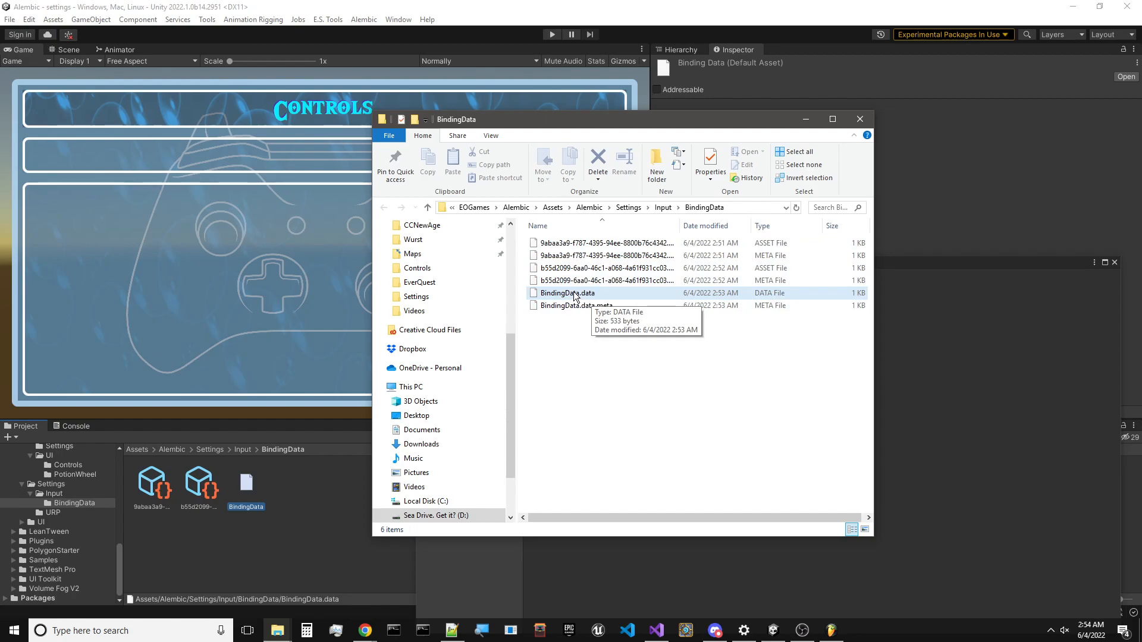
Compare the size of BindingData.data with the combined size of the four binding asset and meta files, and close the folder window
click(553, 294)
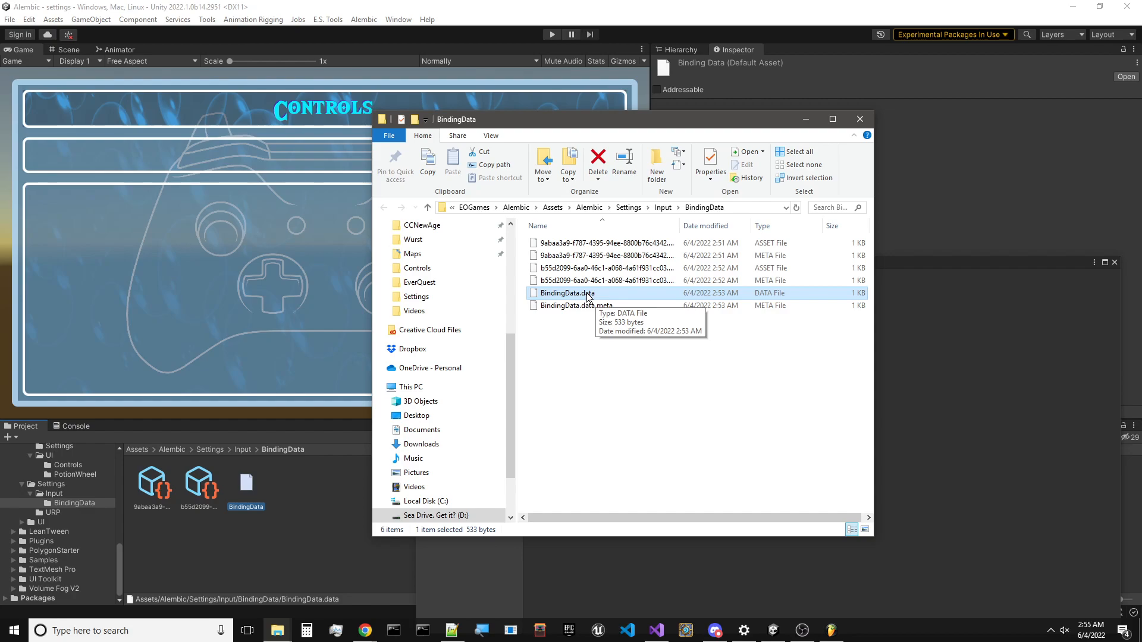
key(Up)
key(shift+Up)
key(shift+Up)
key(shift+Up)
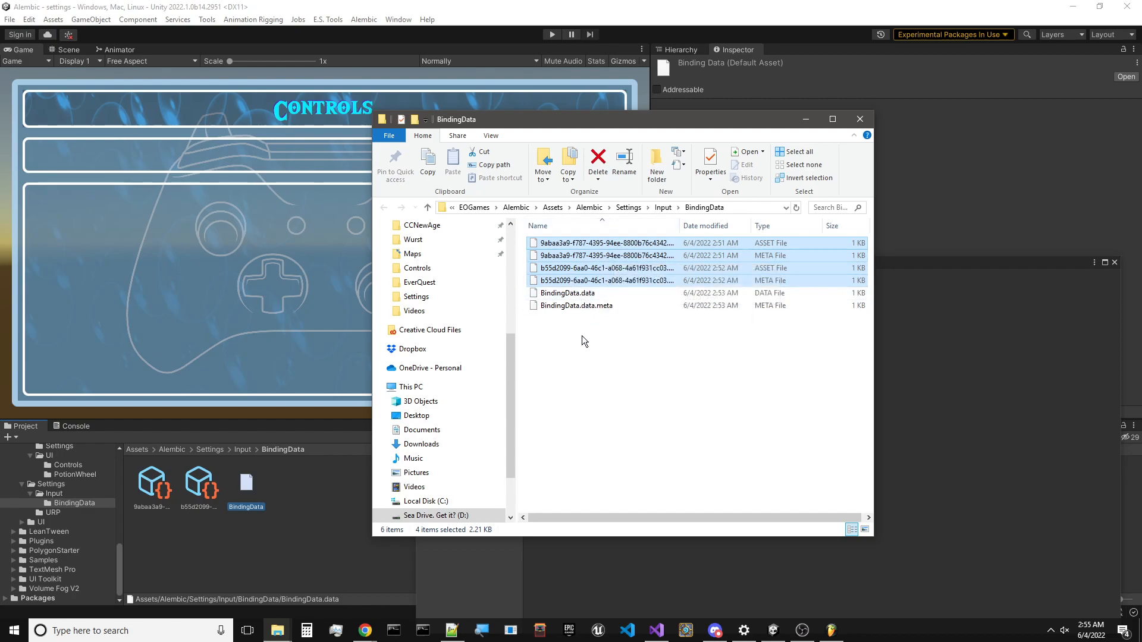
click(590, 293)
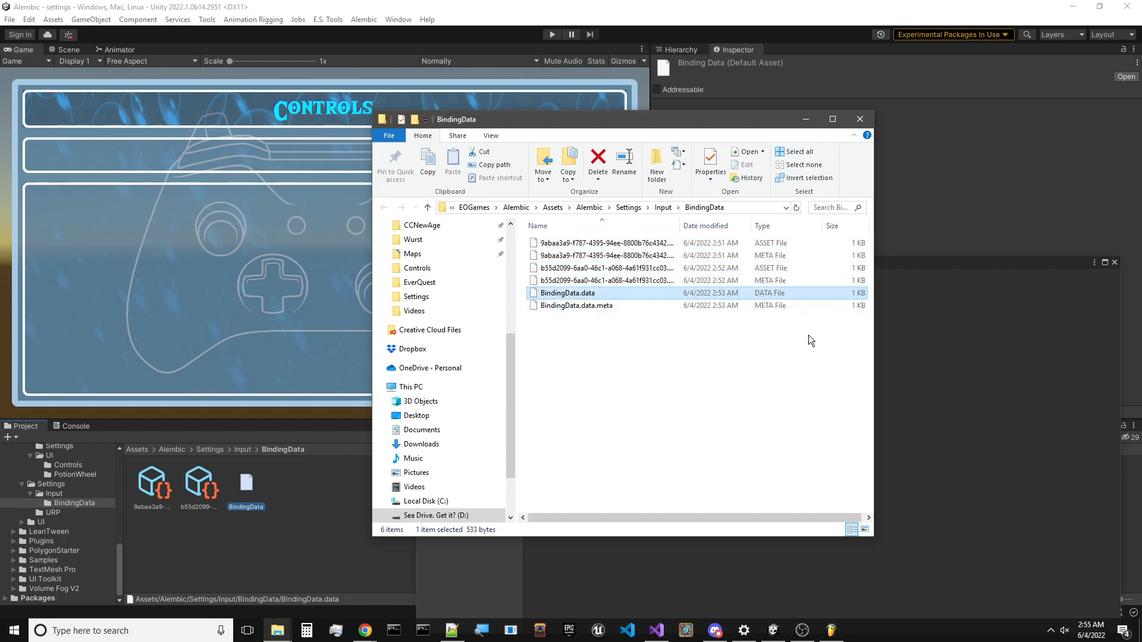
click(850, 119)
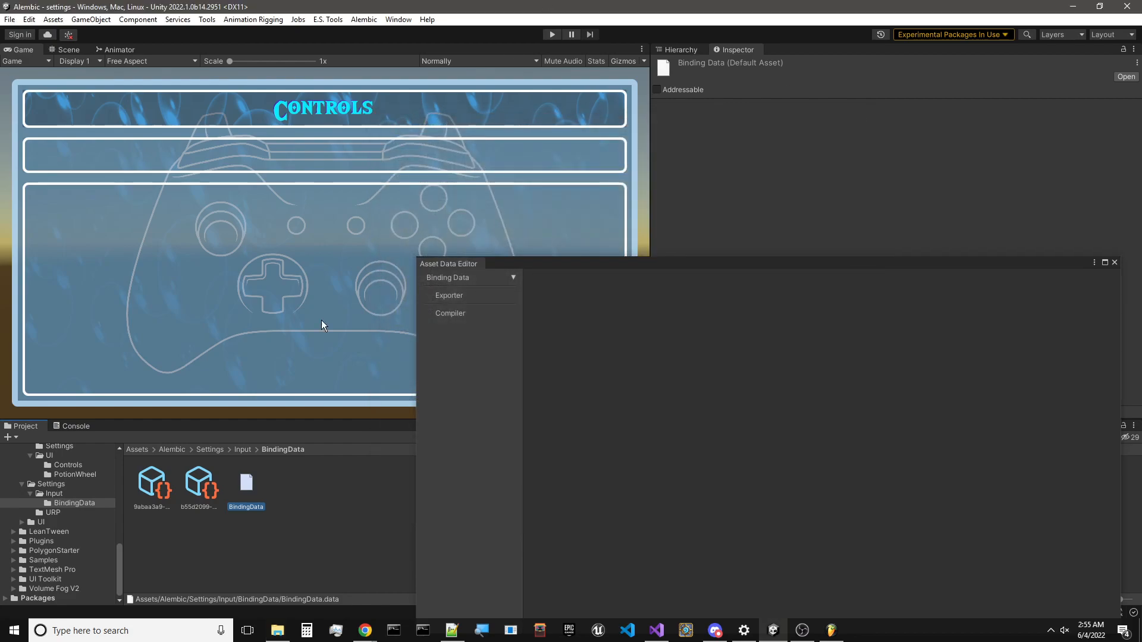
Load the Compiler's entries from the compiled file, and check and clear the Console errors
drag(609, 262, 391, 85)
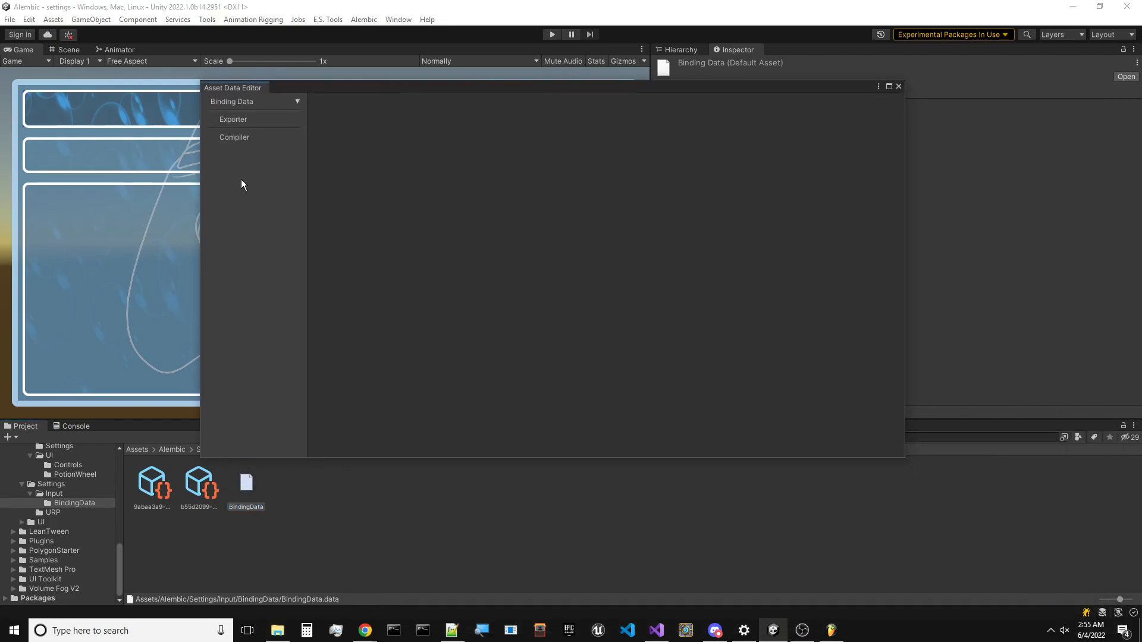
click(245, 138)
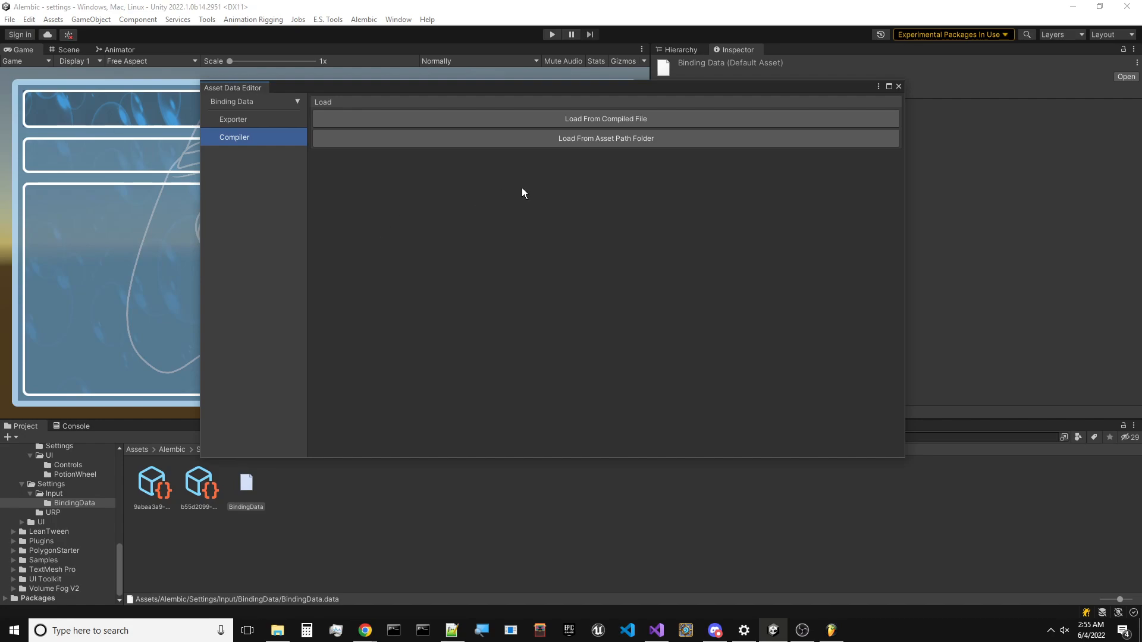
click(640, 117)
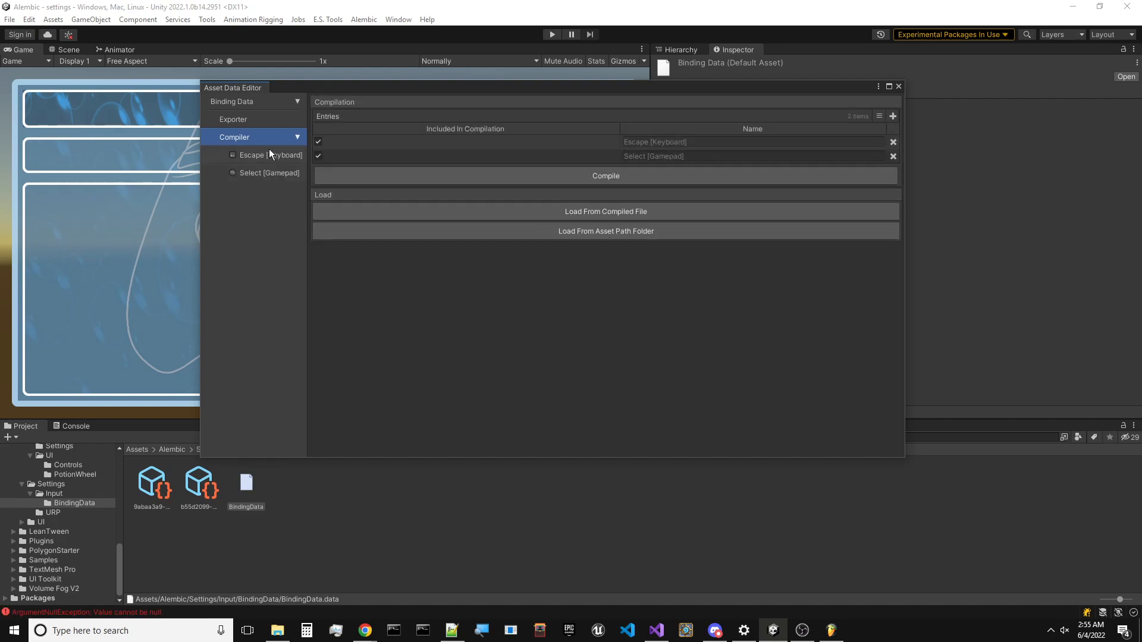
click(69, 424)
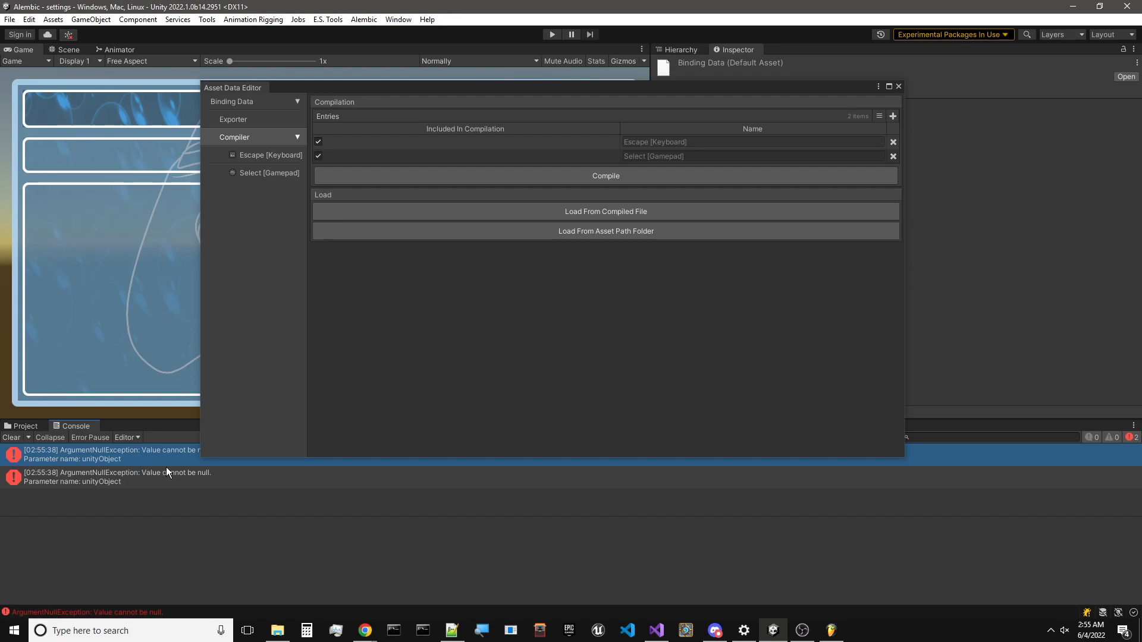
click(27, 427)
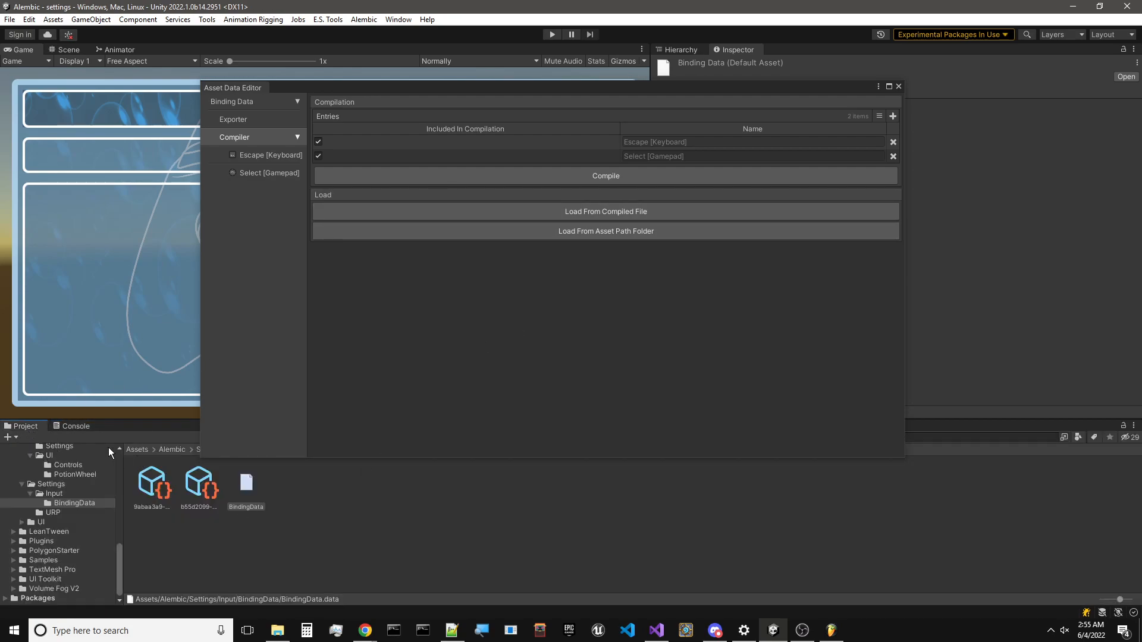
Review the Escape [Keyboard] and Select [Gamepad] bindings loaded from the compiled file and return to the Compiler's entry list
click(529, 266)
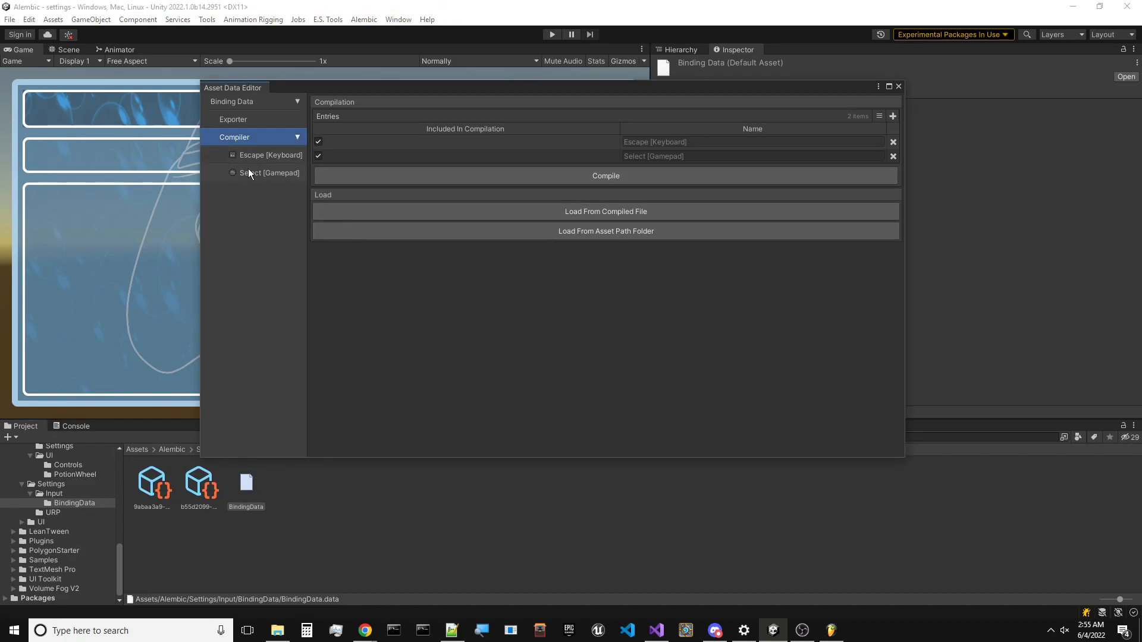
click(262, 155)
click(271, 156)
click(274, 170)
click(286, 152)
click(263, 137)
drag(793, 82, 815, 82)
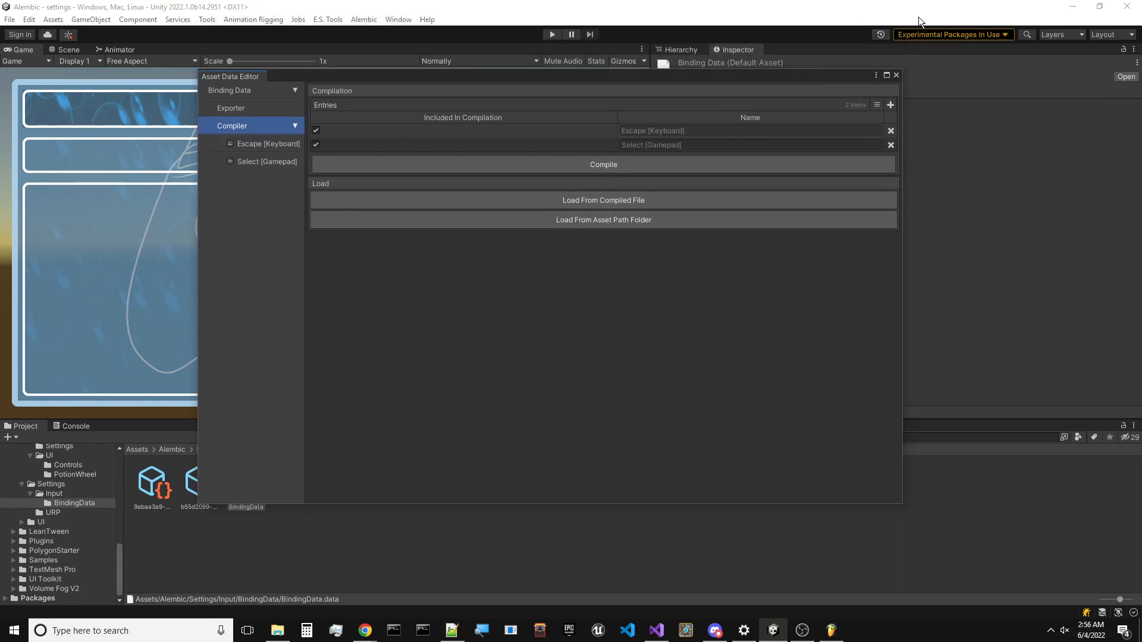
Set the Input Action in the Binding Data settings to Aim Mode (Human)/Inventory
click(260, 91)
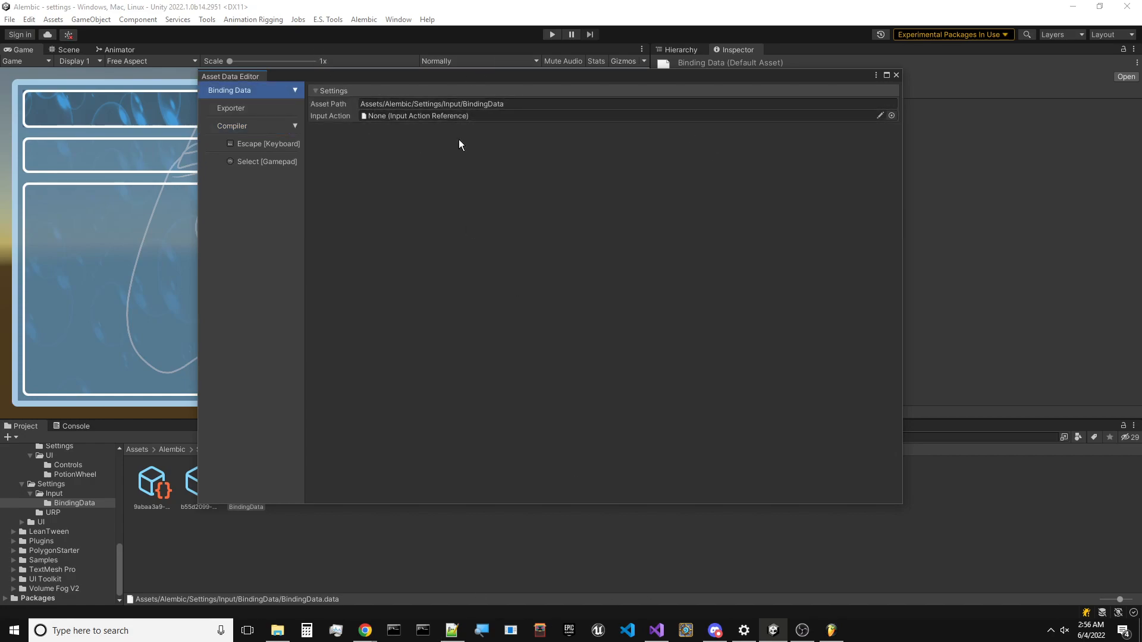
mouse_move(295, 77)
mouse_down()
mouse_move(294, 90)
mouse_move(284, 66)
mouse_up()
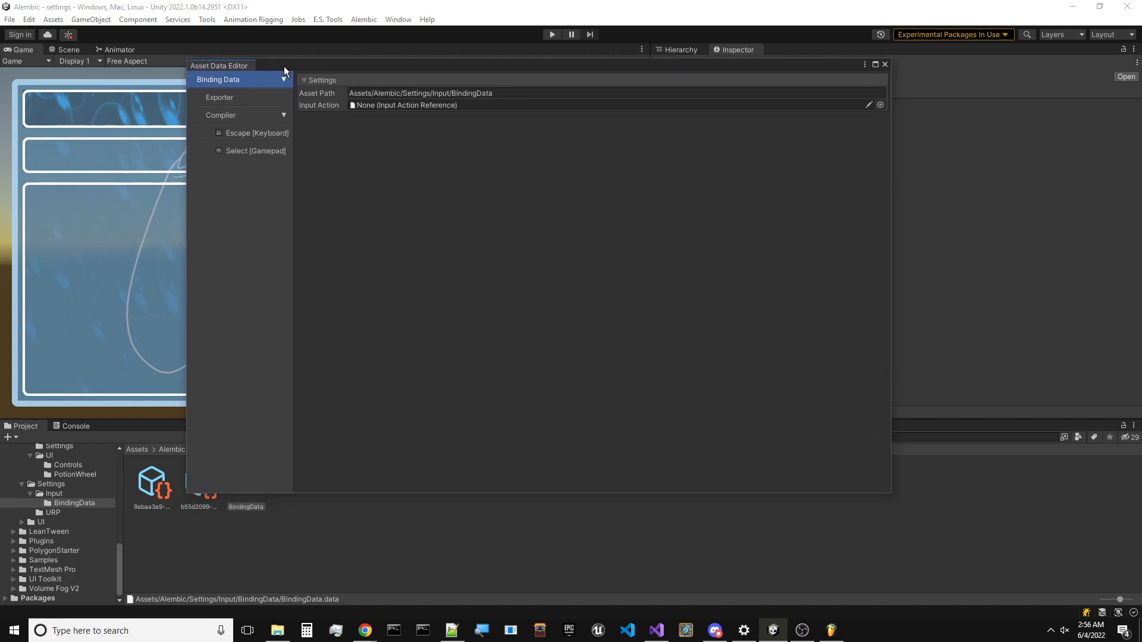
click(264, 122)
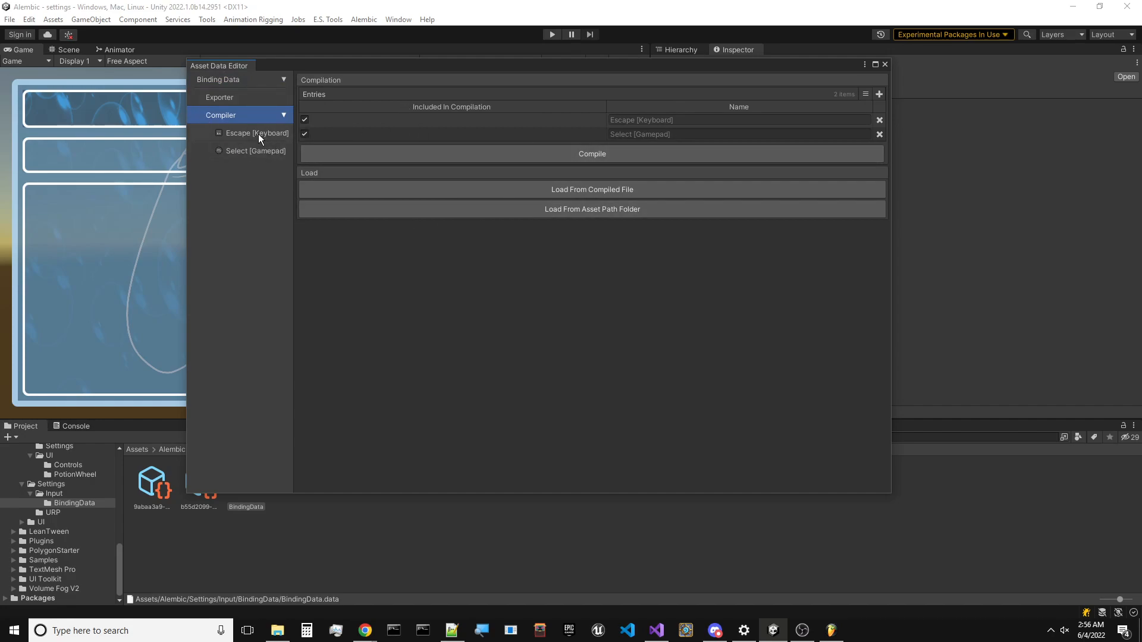
click(227, 81)
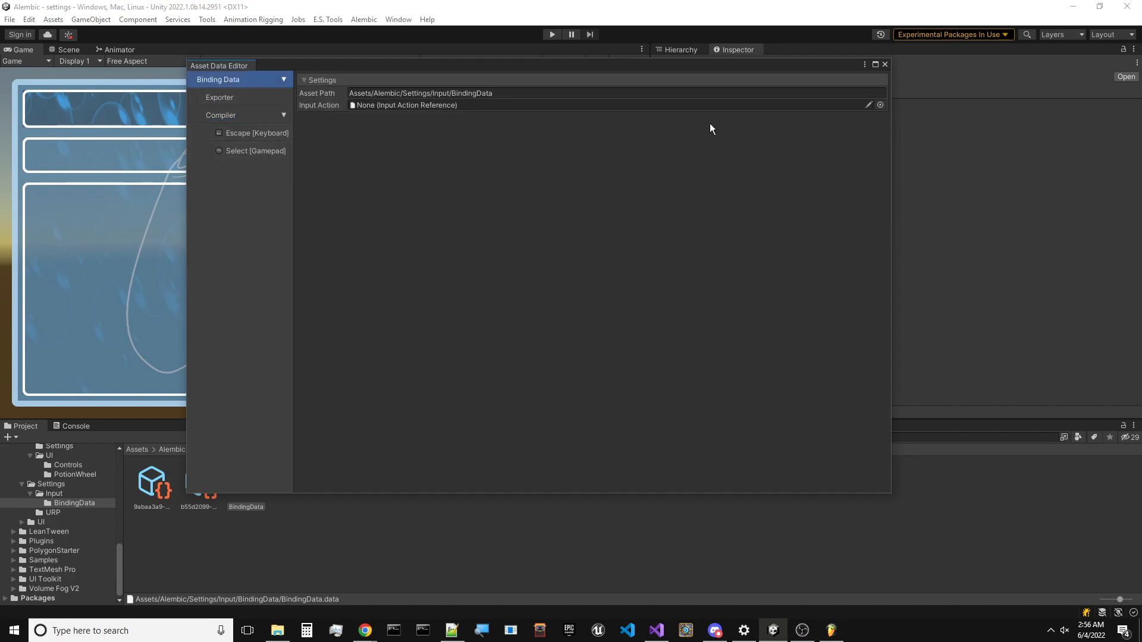
click(880, 107)
double_click(734, 172)
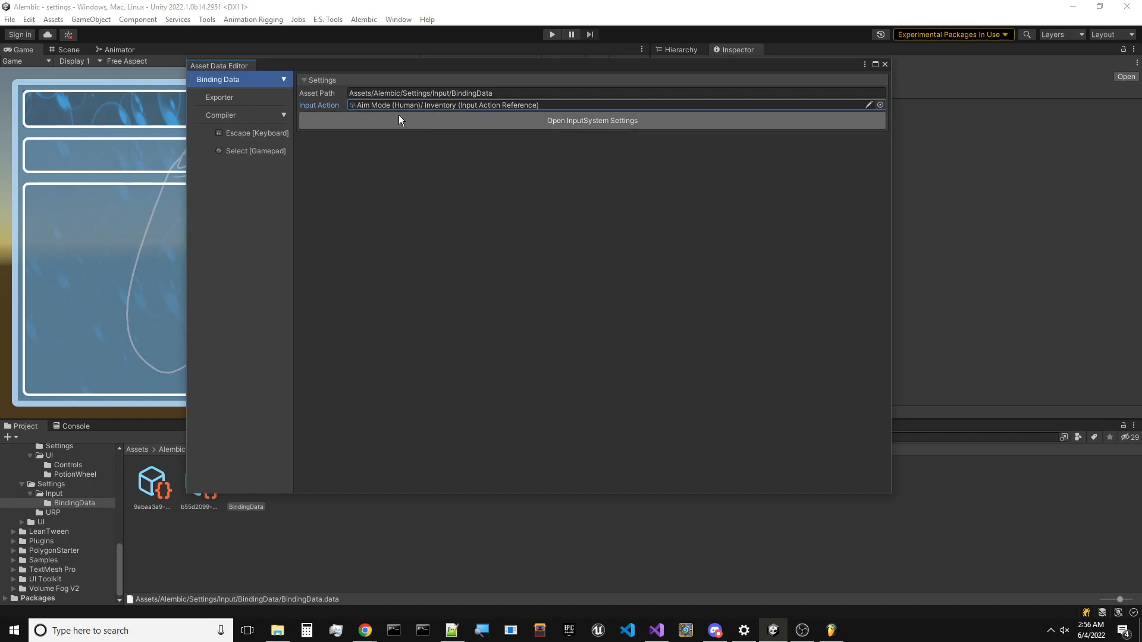
Open the InputSystem settings for the assigned action and expand the Inventory action in the Aim Mode (Human) map
click(515, 123)
drag(450, 73, 504, 119)
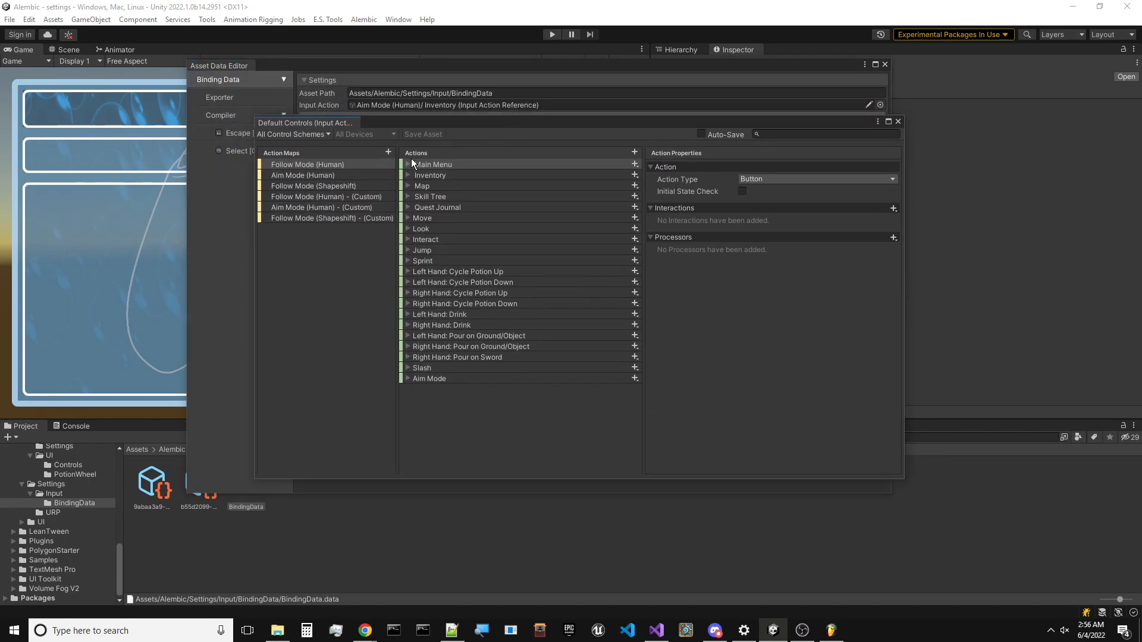
click(322, 176)
click(437, 177)
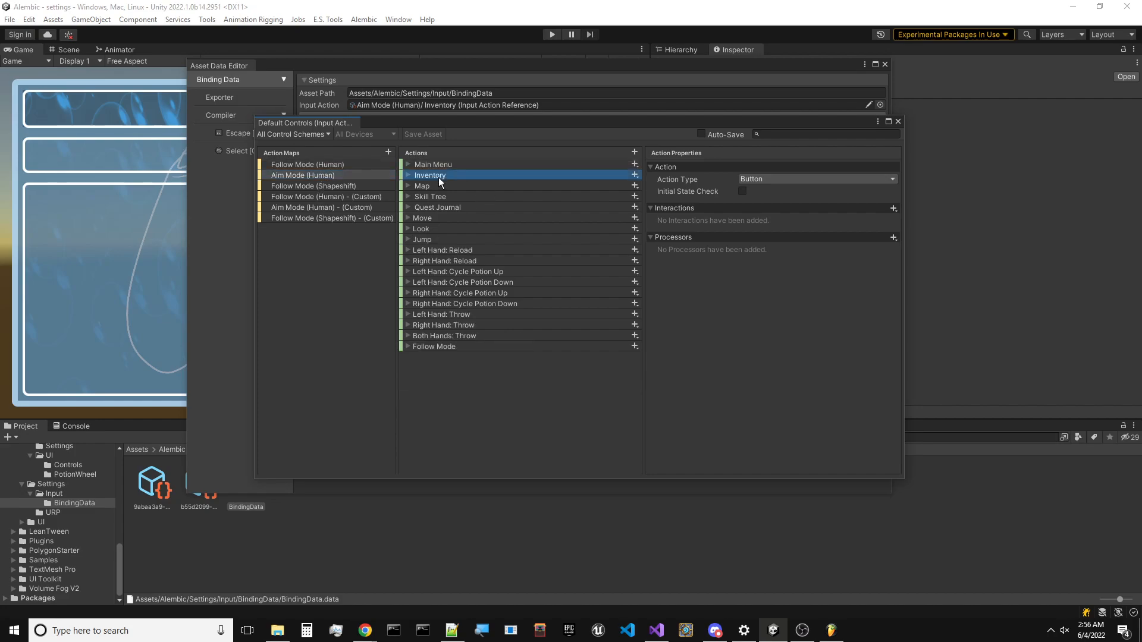
click(407, 174)
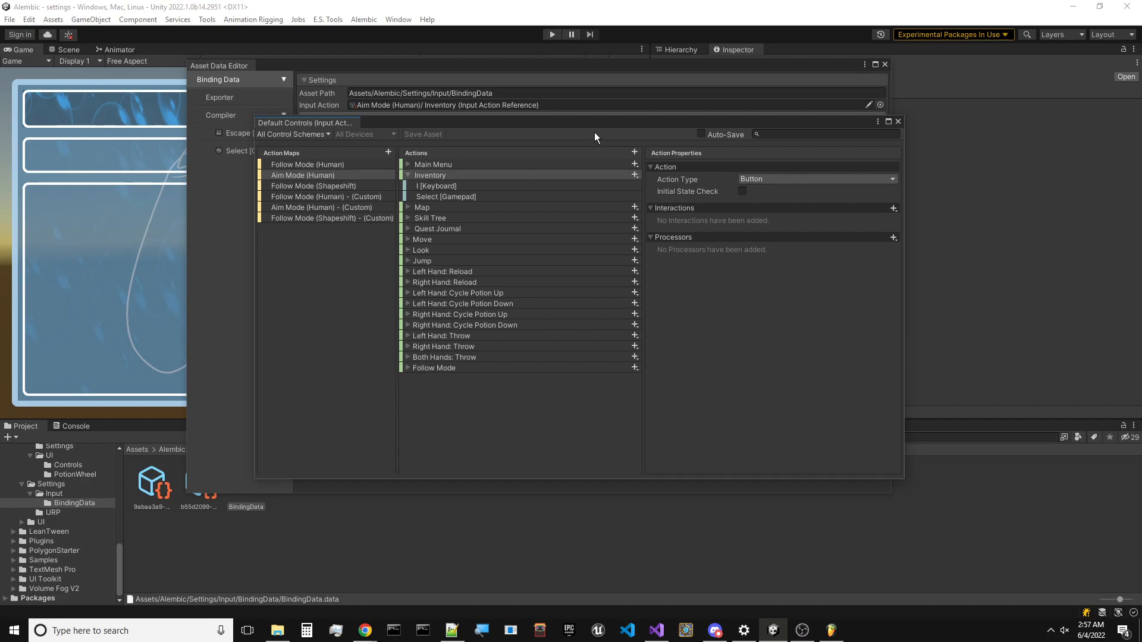
Examine the properties of Inventory's I [Keyboard] and Select [Gamepad] bindings, and close the Default Controls window
click(504, 187)
click(484, 196)
click(504, 187)
click(514, 198)
click(527, 185)
click(512, 196)
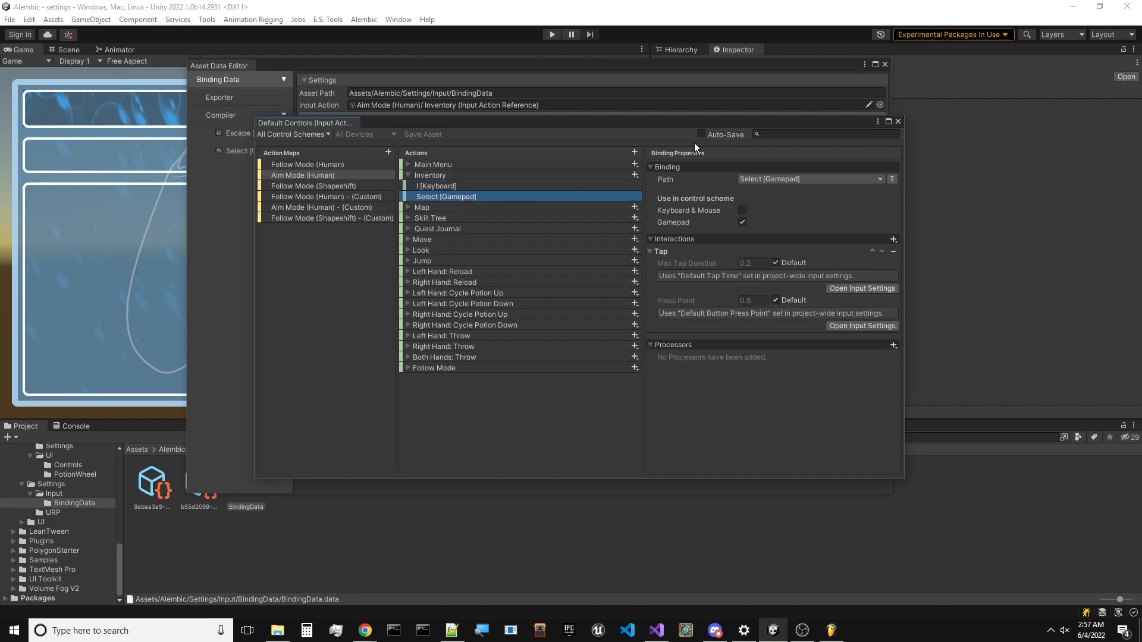
click(450, 187)
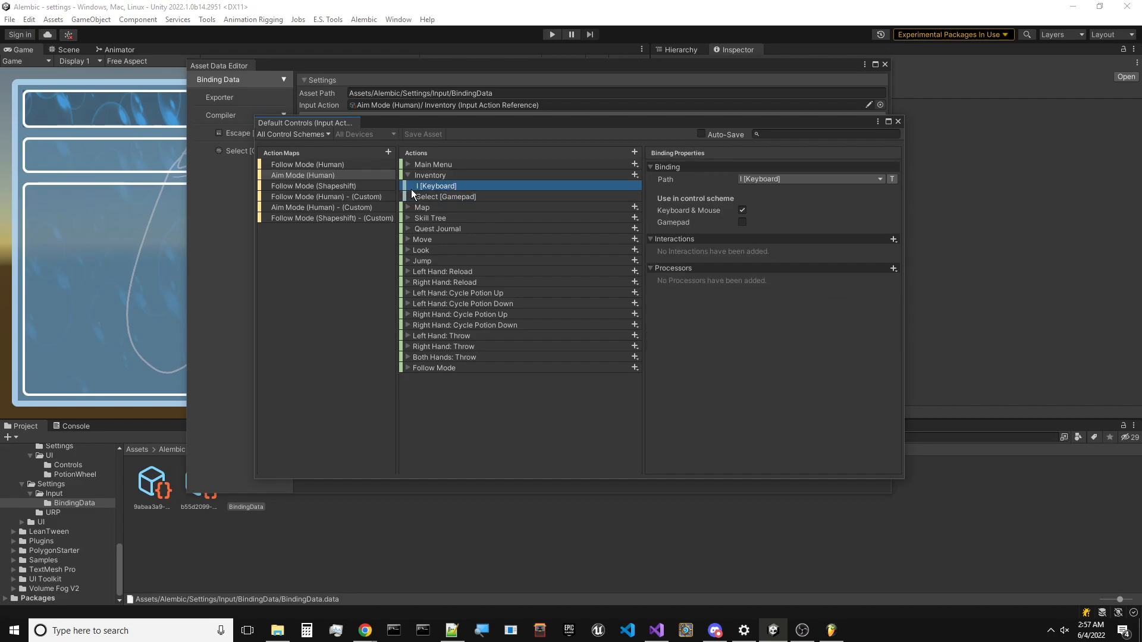
click(458, 197)
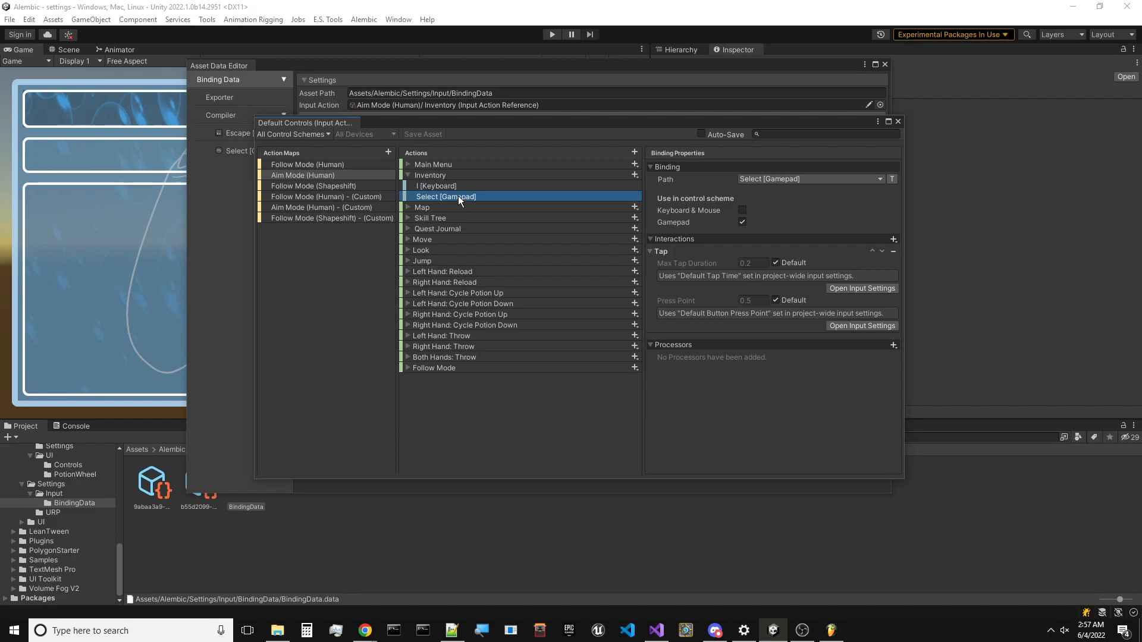
click(898, 122)
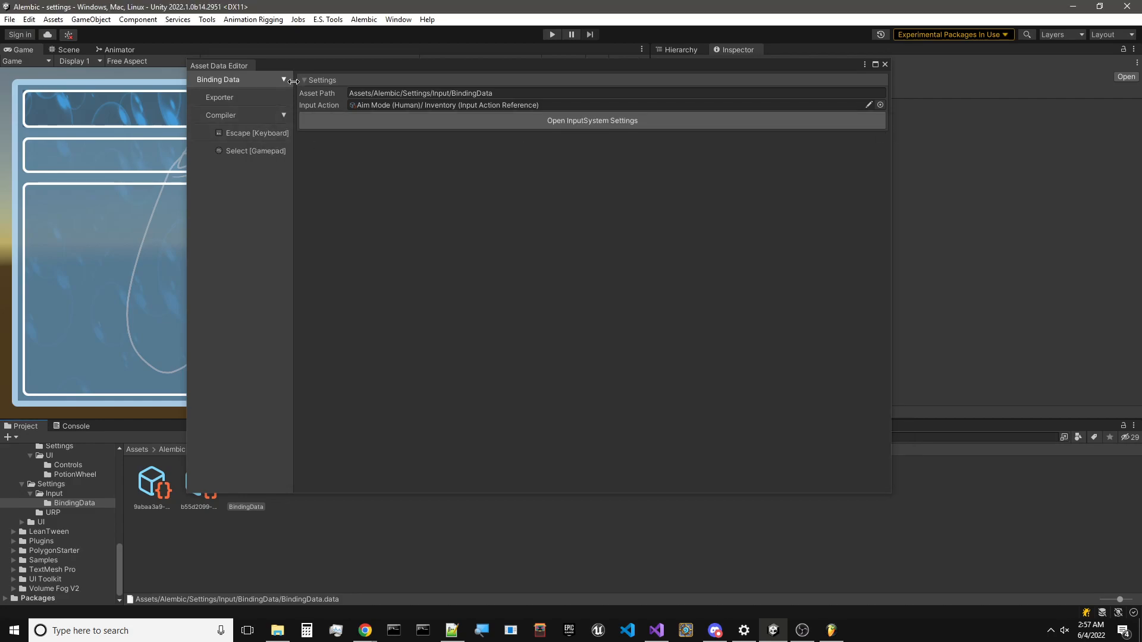
Select the I [Keyboard] binding in the Exporter and assign the first Art-UI addressable asset group to it
click(222, 101)
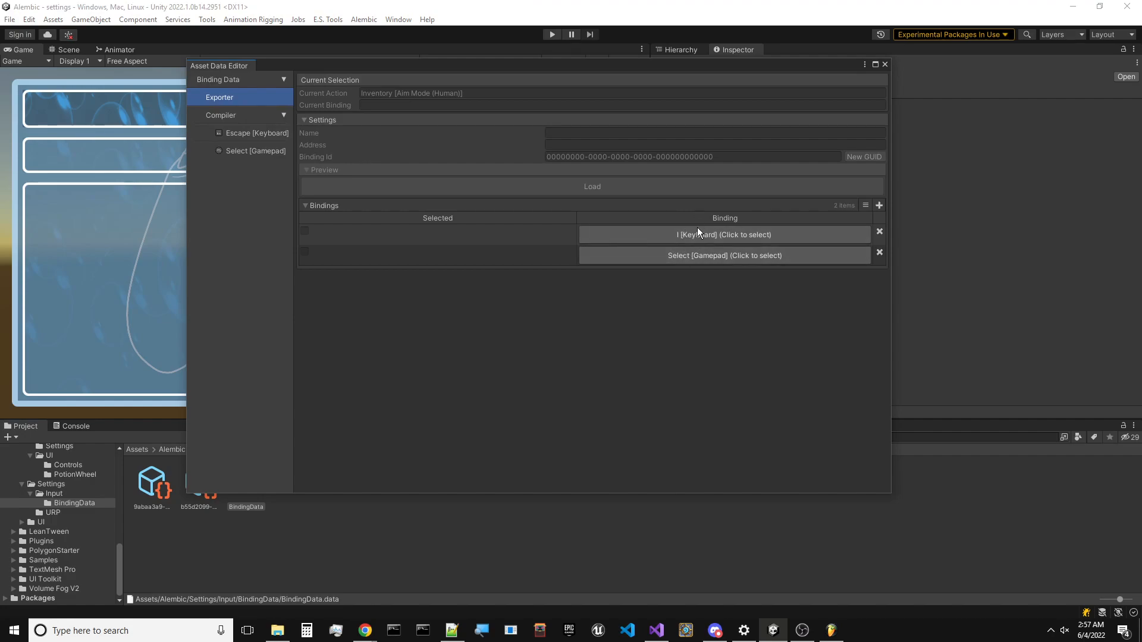
click(674, 236)
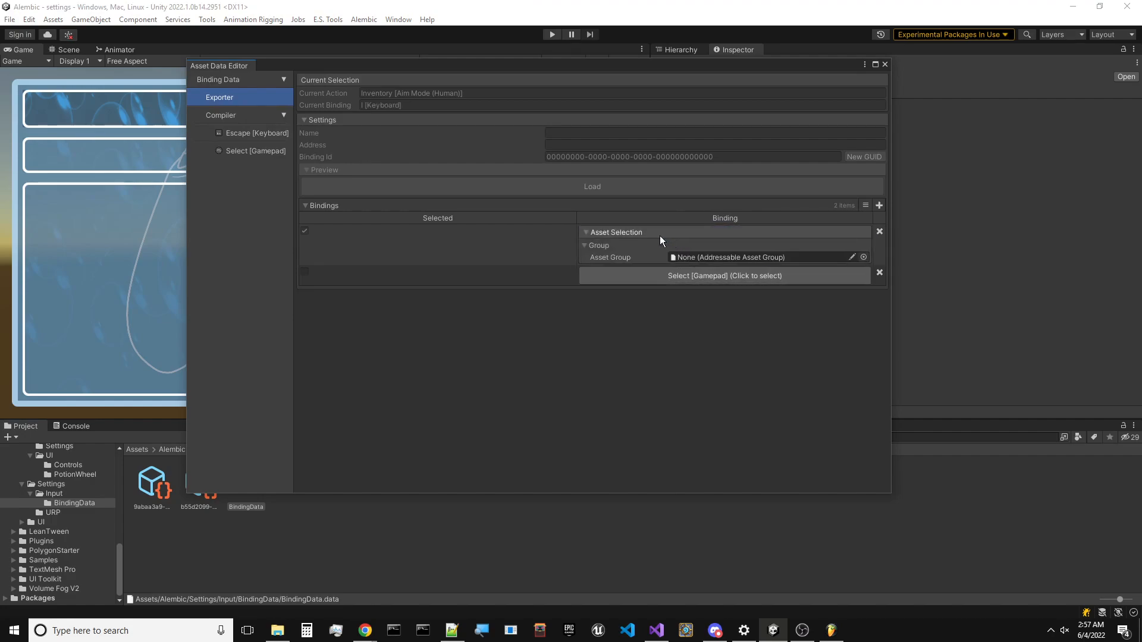
click(863, 257)
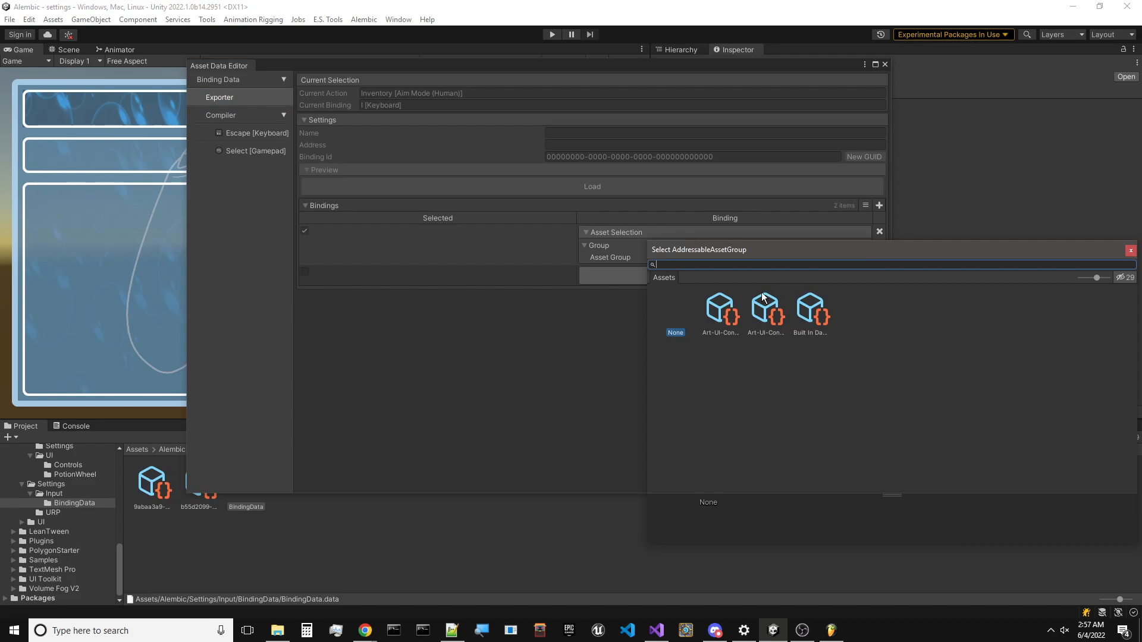
double_click(720, 311)
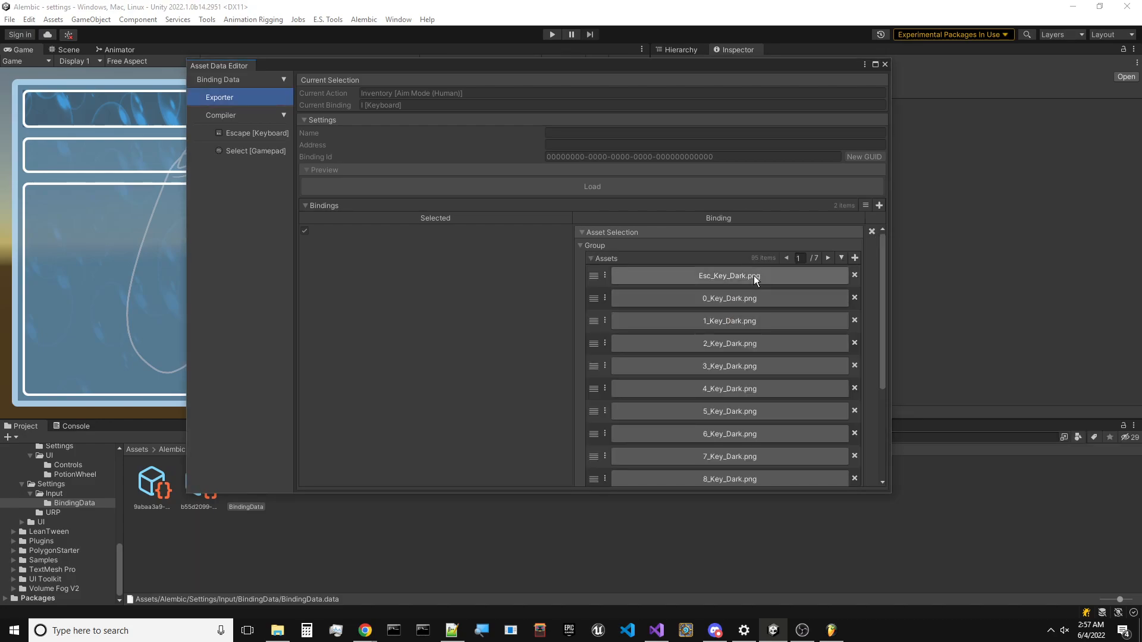
Choose I_Key_Dark.png from the asset group for the I [Keyboard] binding and export the binding
scroll(868, 298, down, 3)
scroll(806, 358, up, 4)
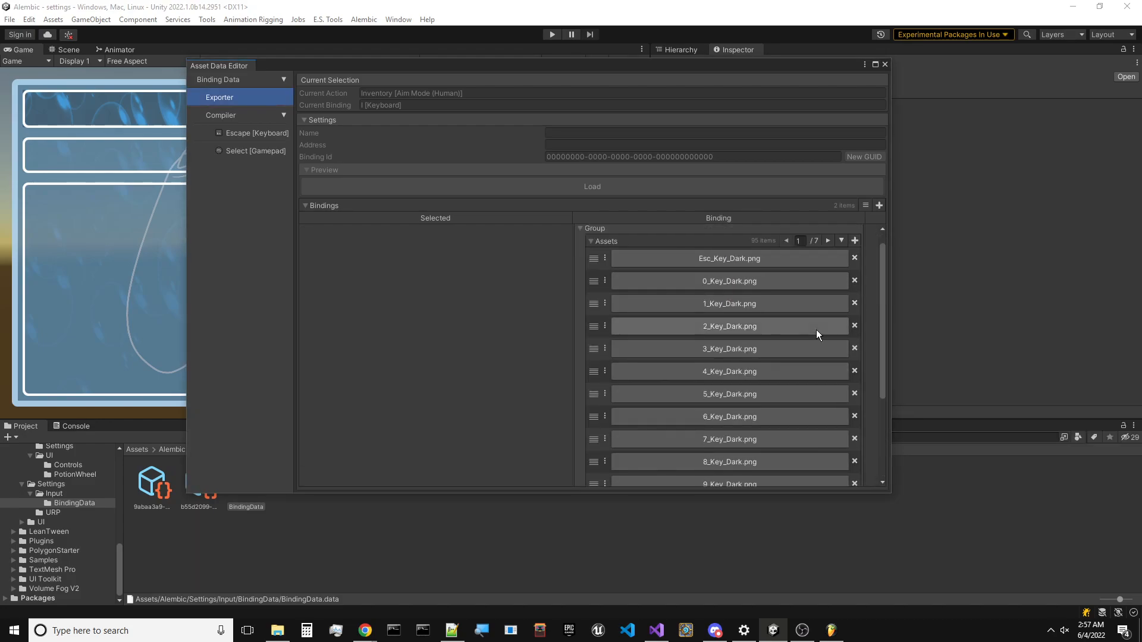
click(827, 258)
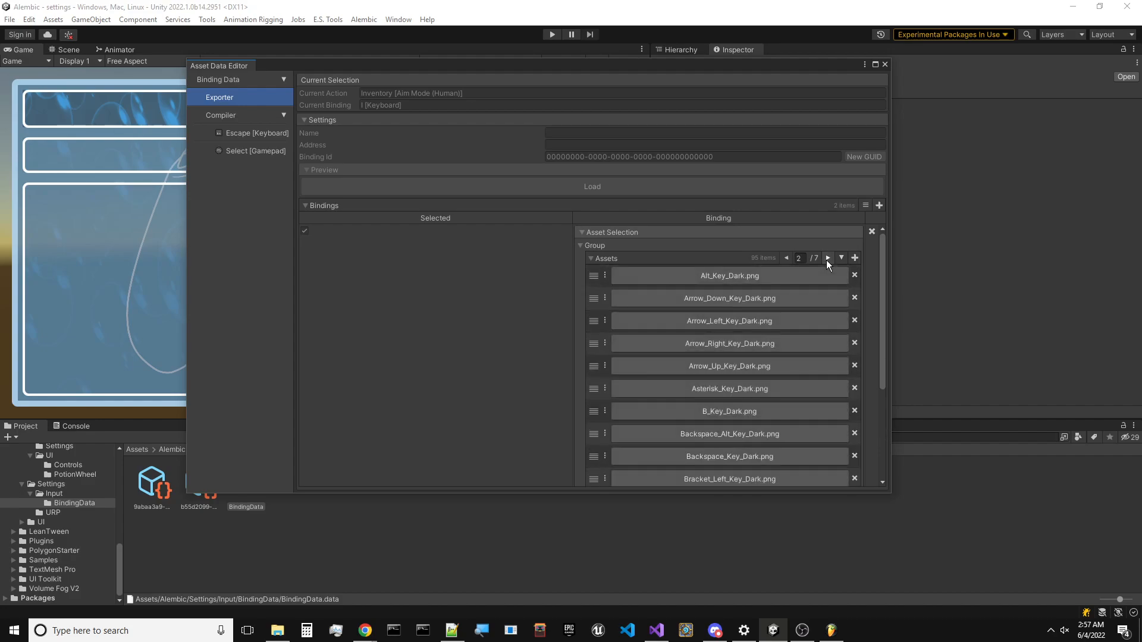
click(826, 258)
click(826, 258)
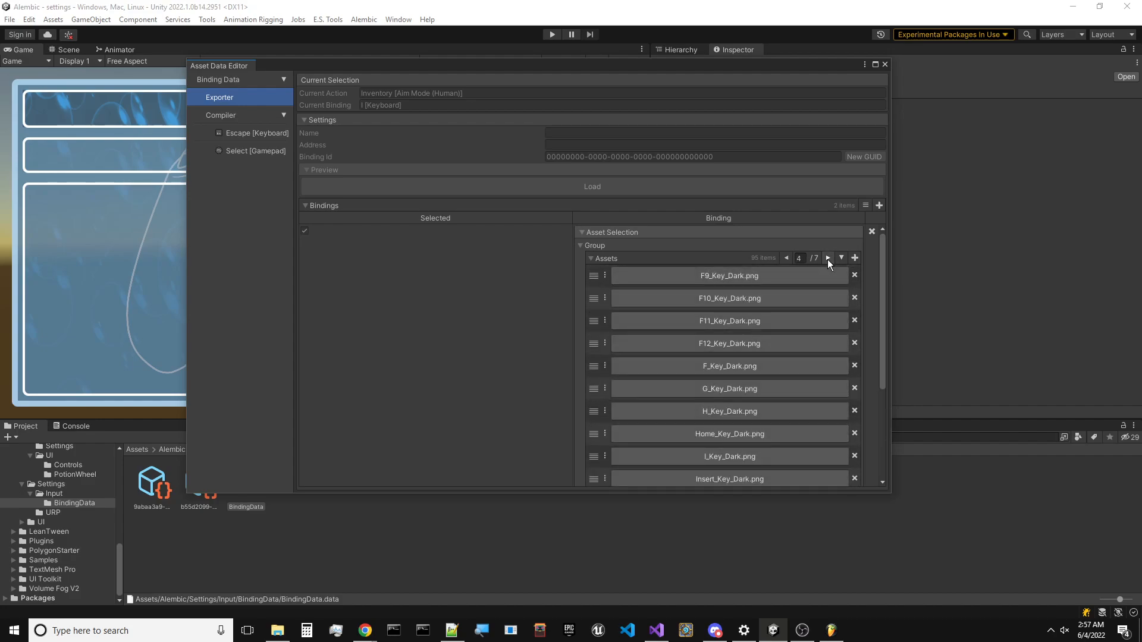
scroll(792, 344, down, 3)
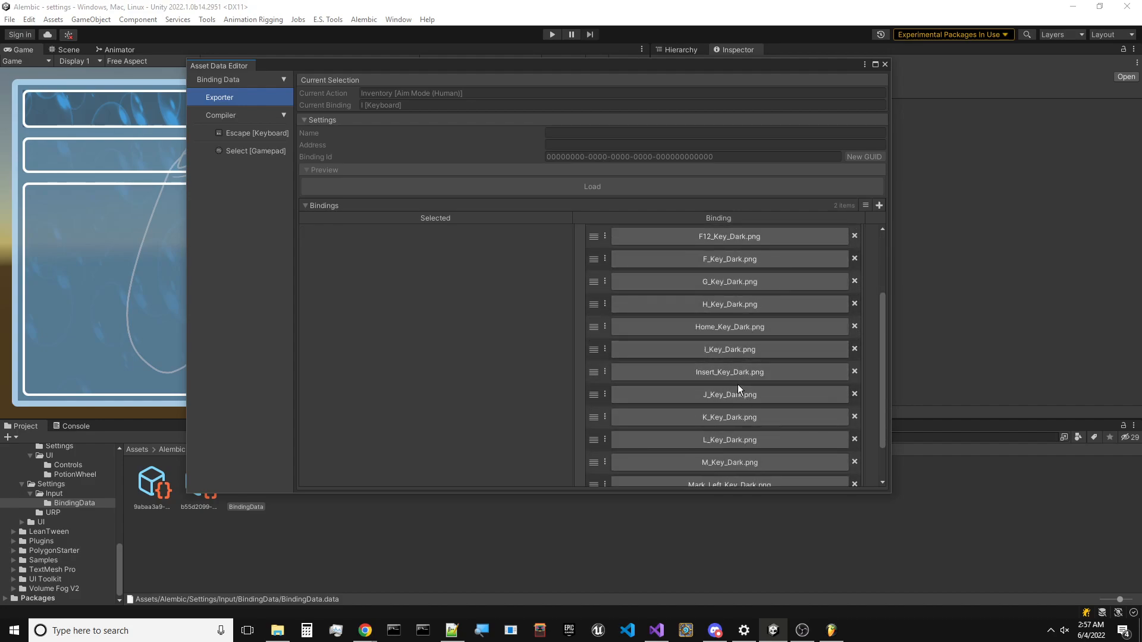
click(757, 348)
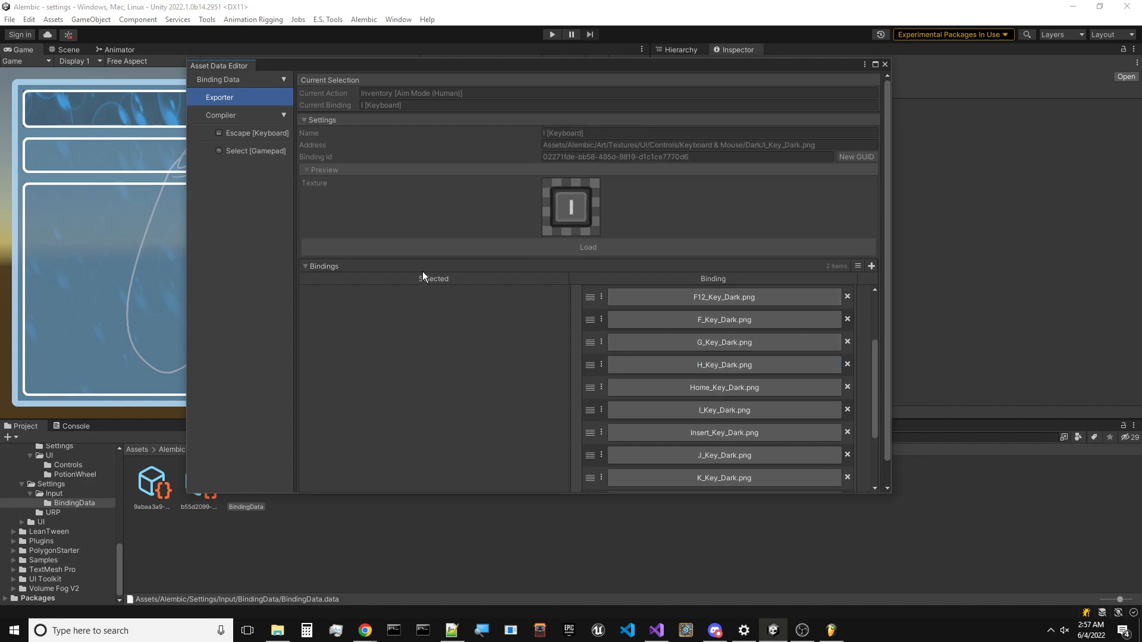
scroll(416, 262, down, 2)
click(444, 473)
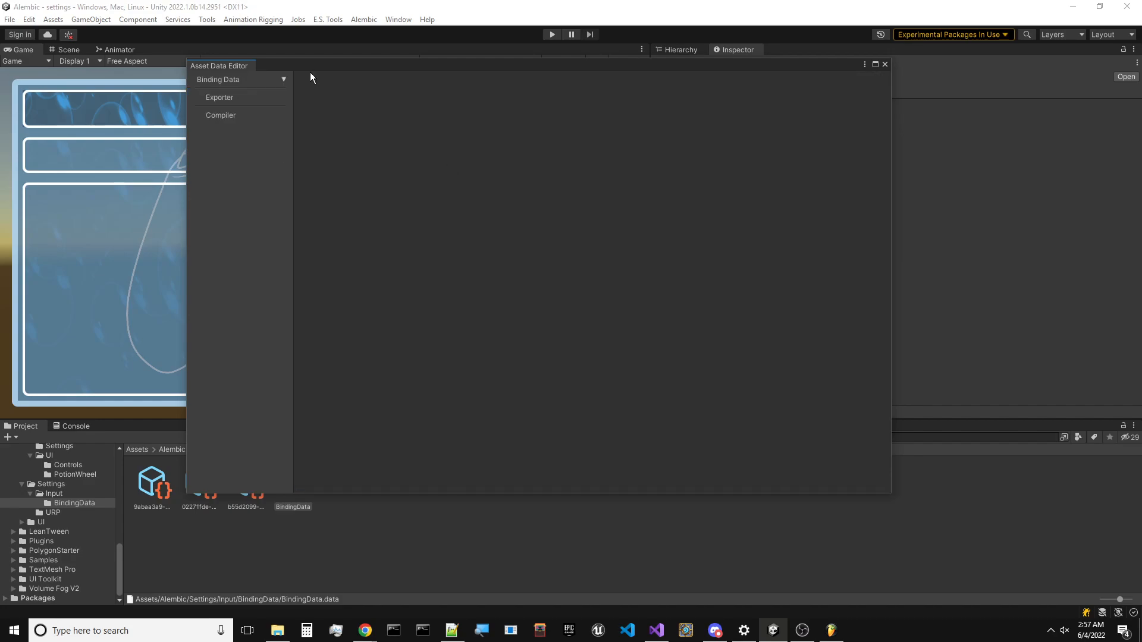
Set the Binding Data Input Action to Aim Mode (Human)/Inventory again
click(219, 80)
click(877, 104)
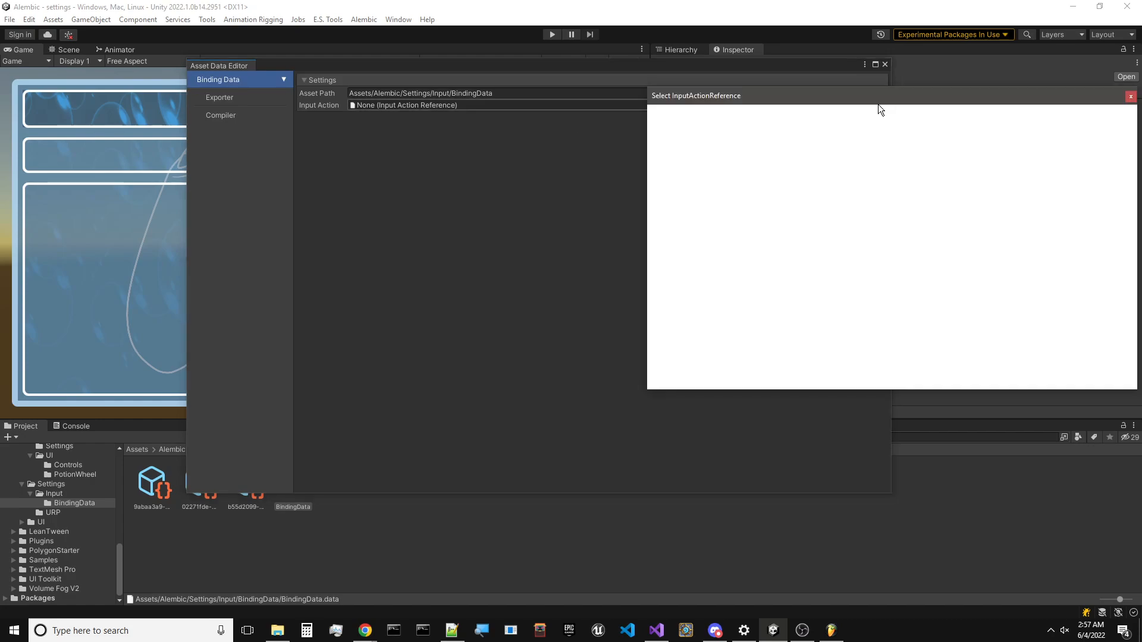
double_click(724, 156)
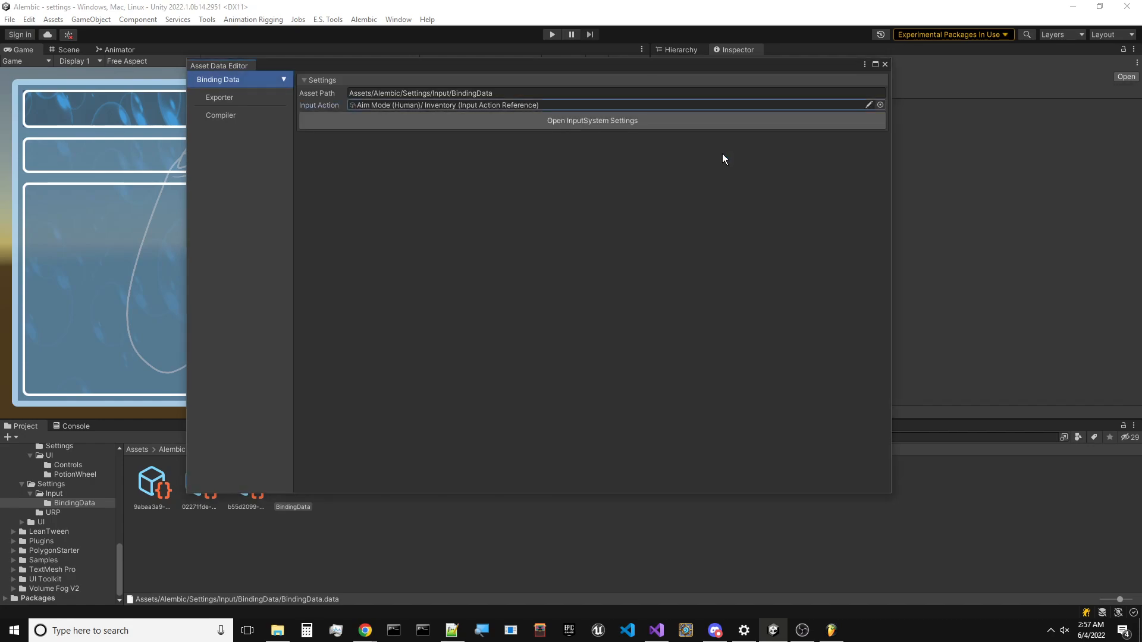
Select the Select [Gamepad] binding in the Exporter and assign the Art-UI-Controls-Xbox addressable asset group to it
click(255, 93)
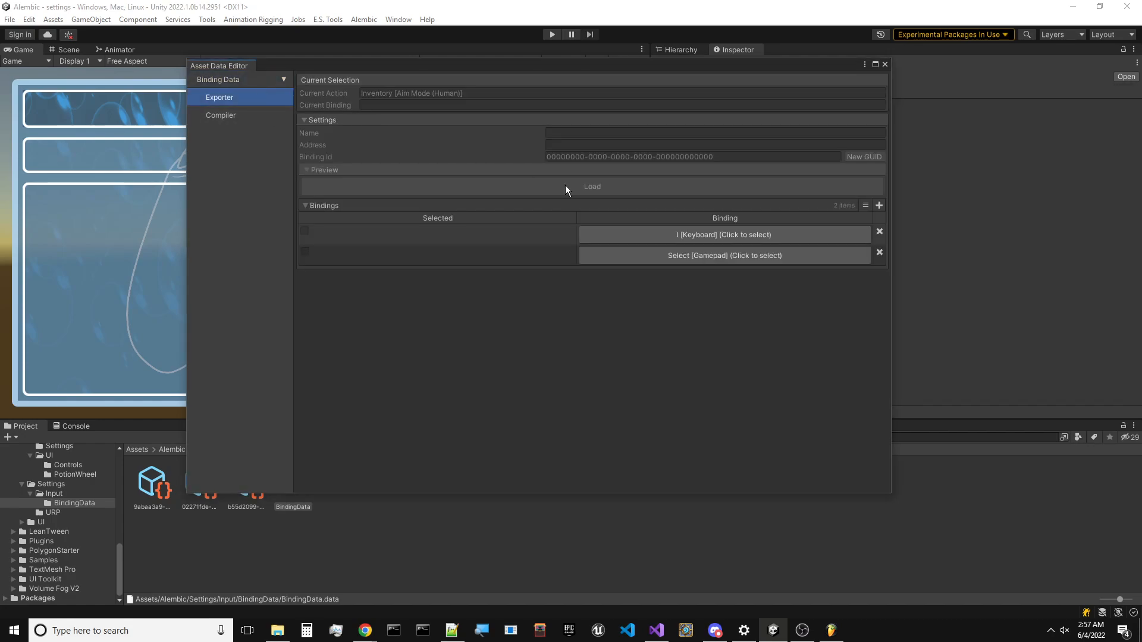
click(698, 257)
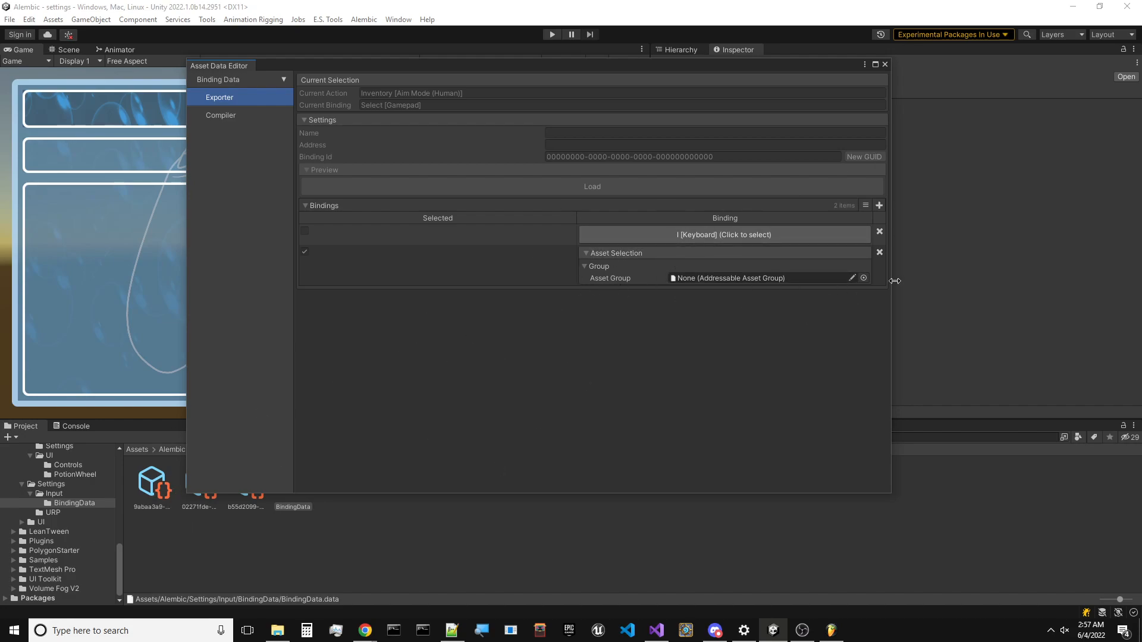
click(864, 278)
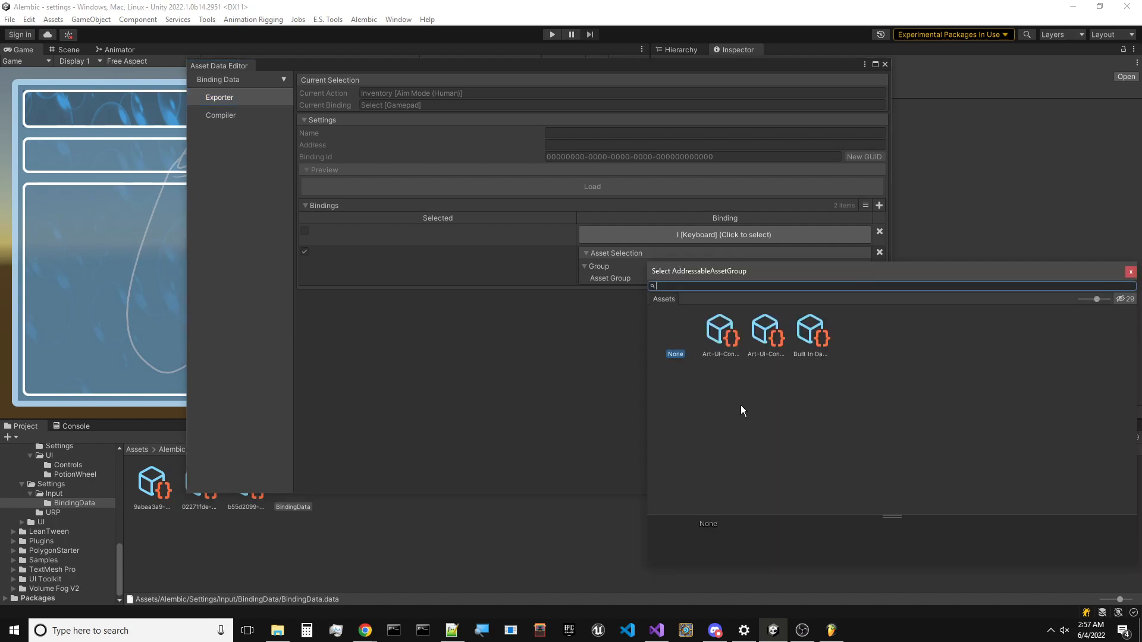
double_click(764, 327)
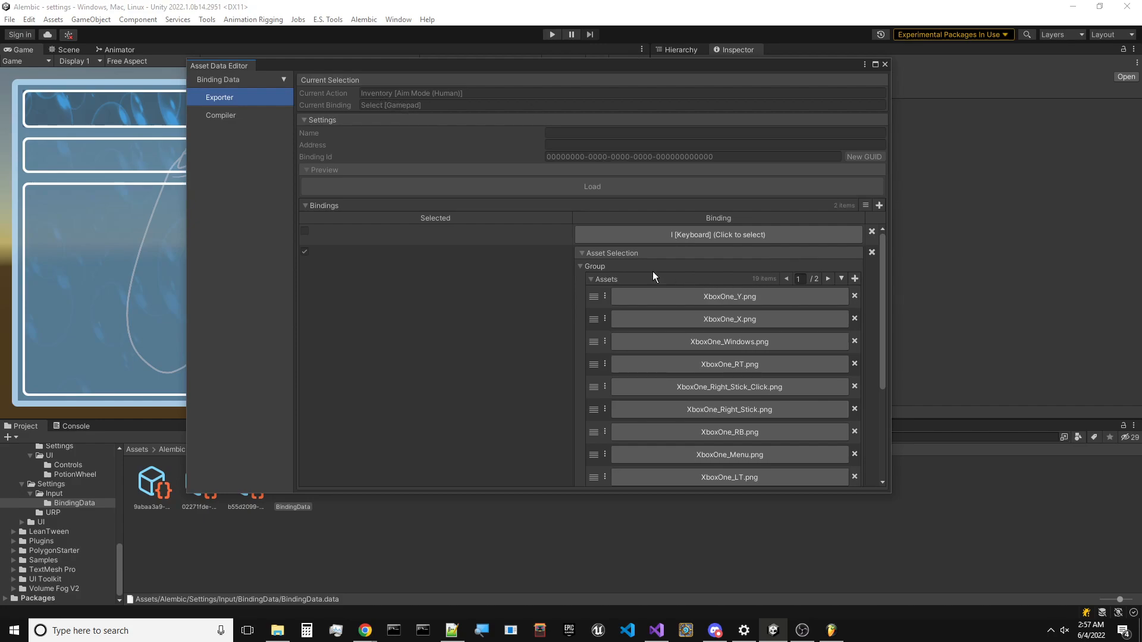
Choose XboxOne_Windows.png for the Select [Gamepad] binding and export the binding
click(710, 341)
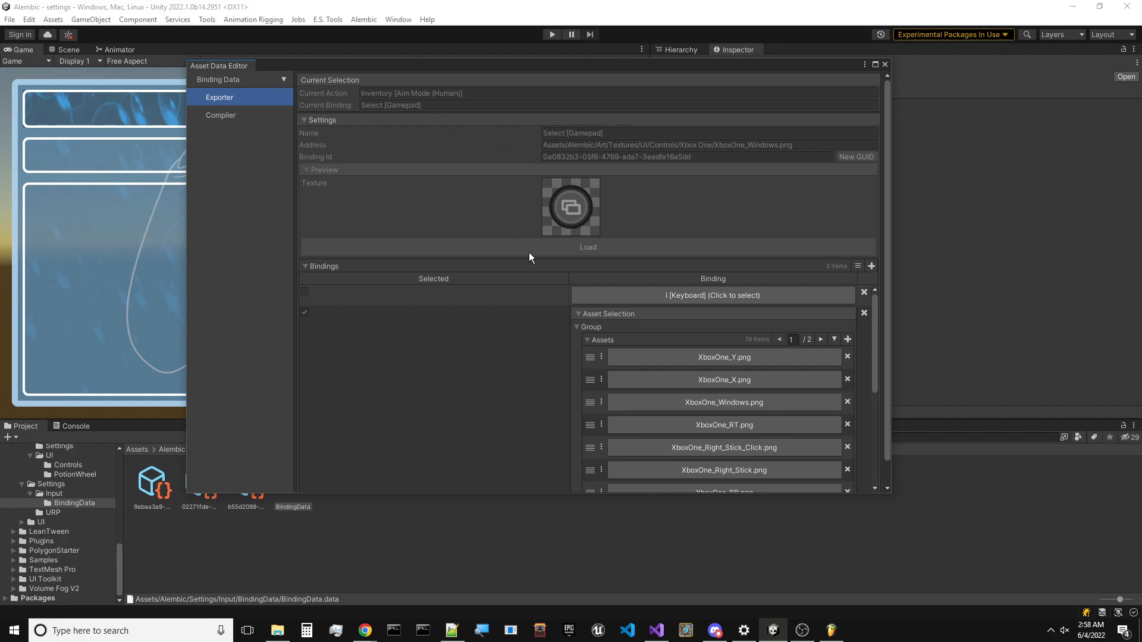
scroll(676, 333, down, 8)
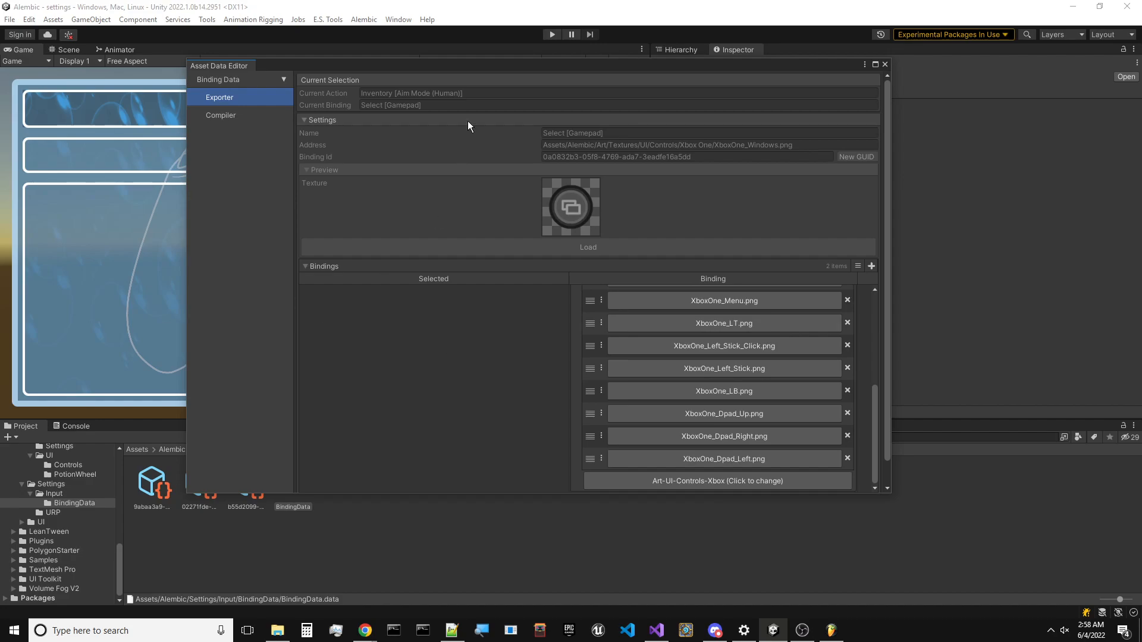
click(517, 482)
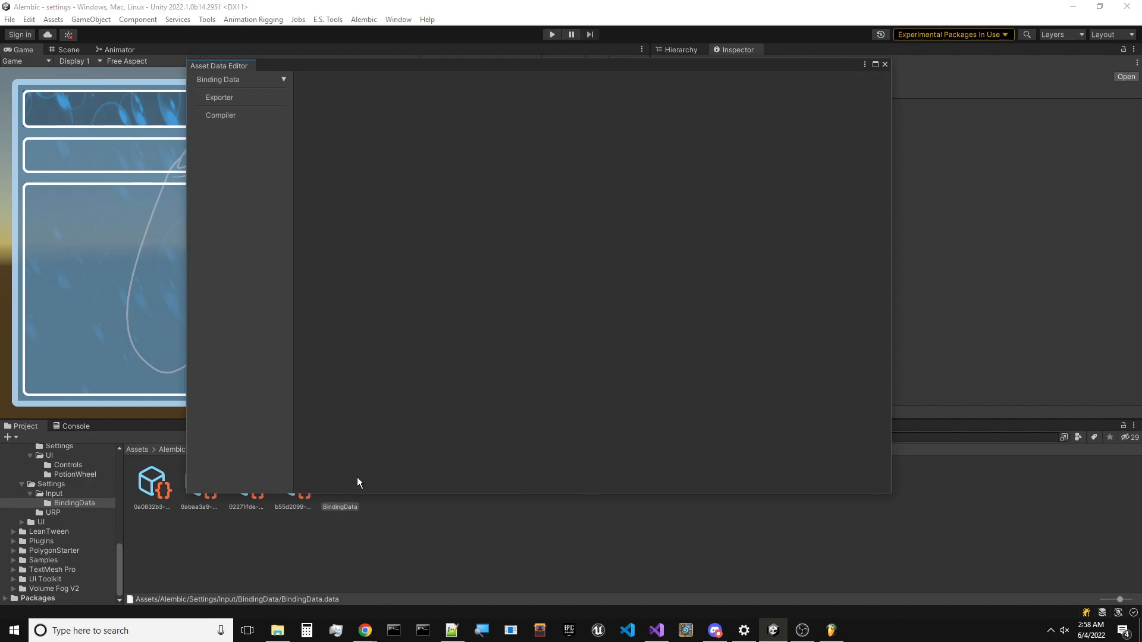
Load the exported bindings into the Compiler from the asset path folder and compare the two Select [Gamepad] entries
click(237, 120)
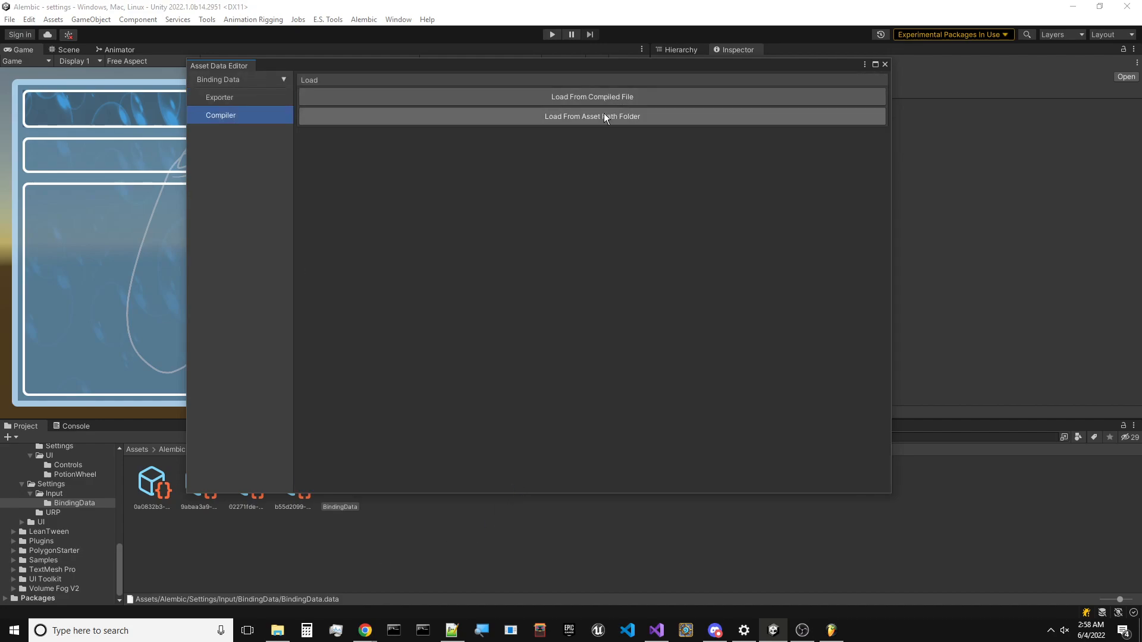
click(588, 117)
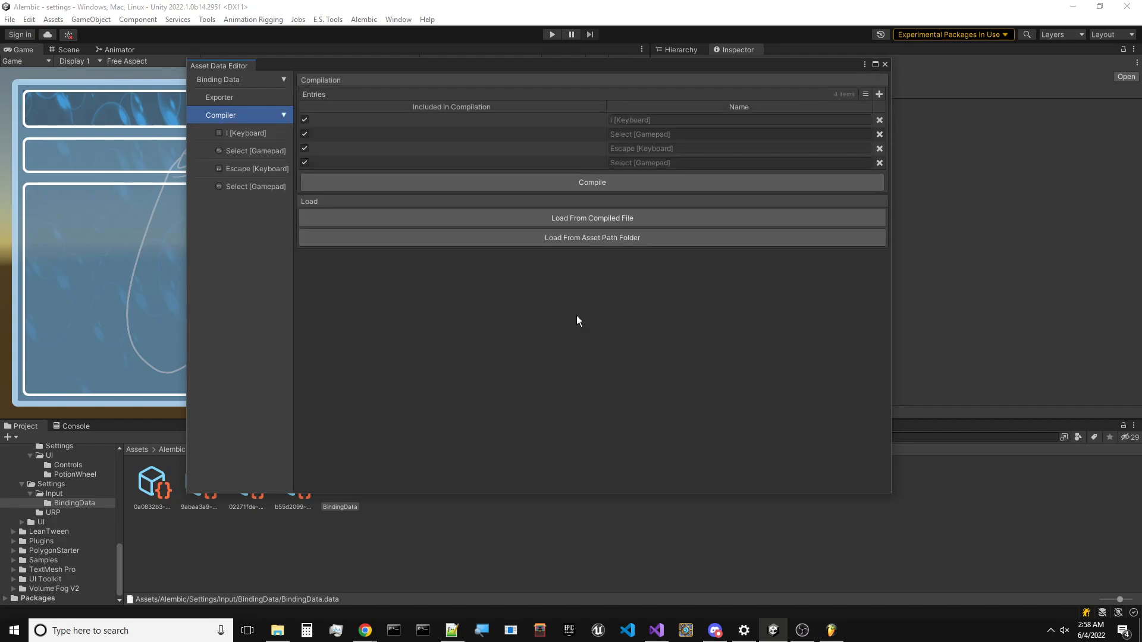
click(252, 150)
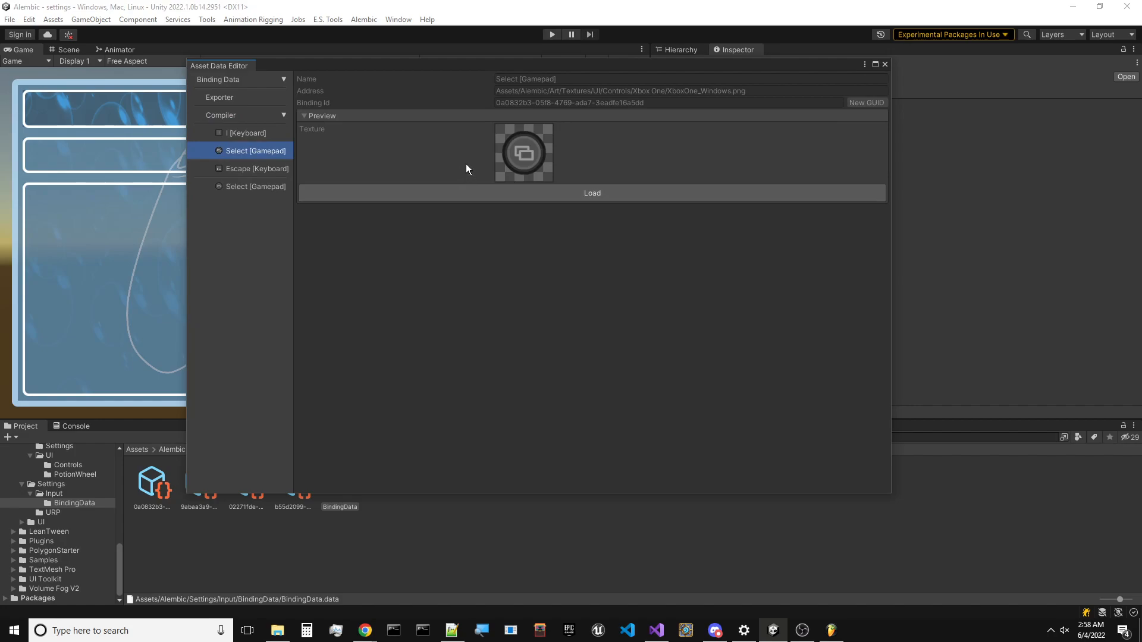
click(268, 188)
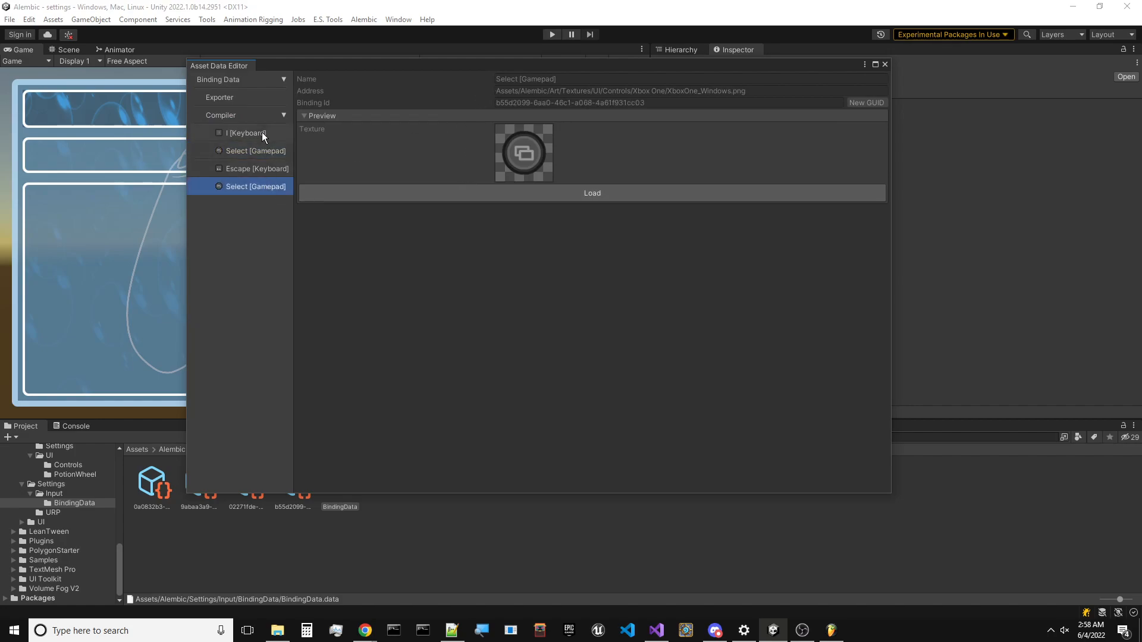
click(248, 149)
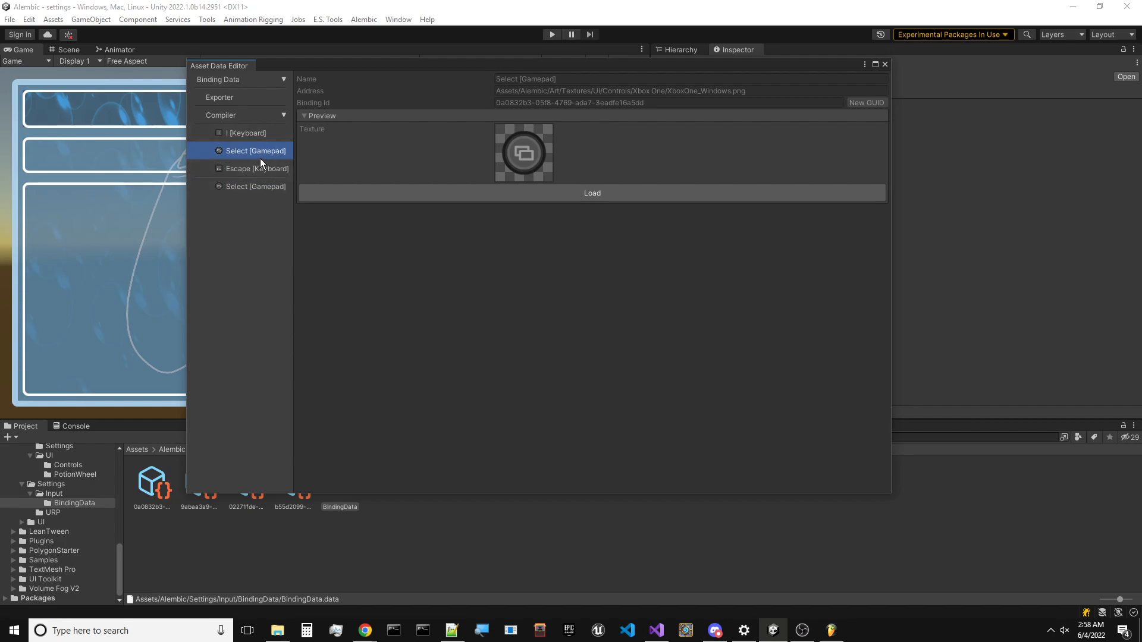
Reassign Aim Mode (Human)/Inventory as the Binding Data Input Action and open its InputSystem settings
click(237, 80)
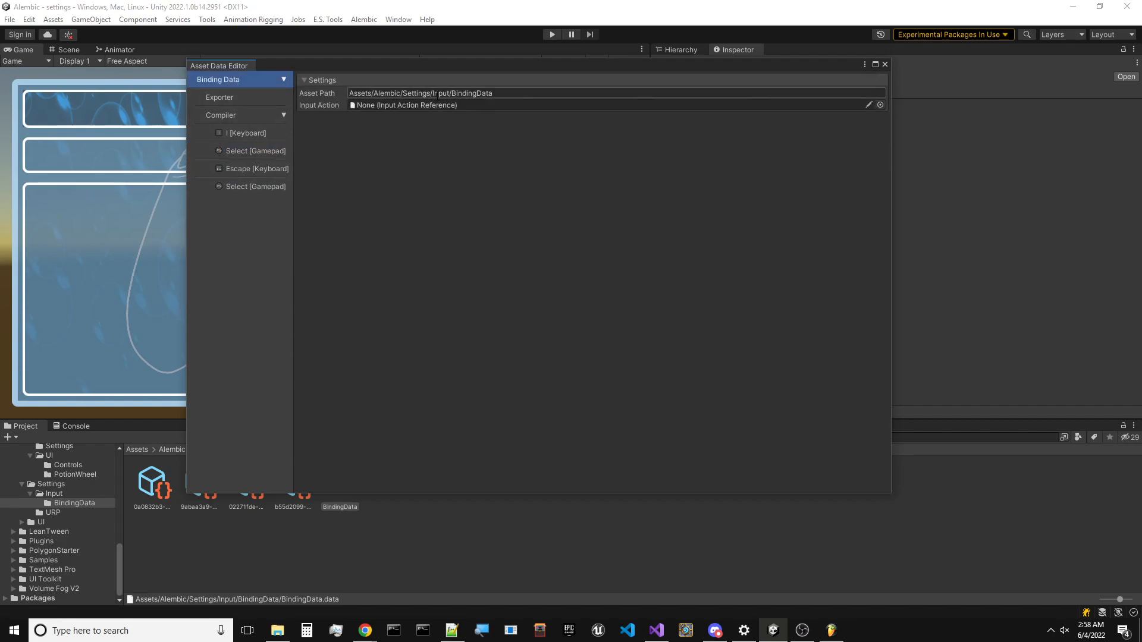
click(879, 104)
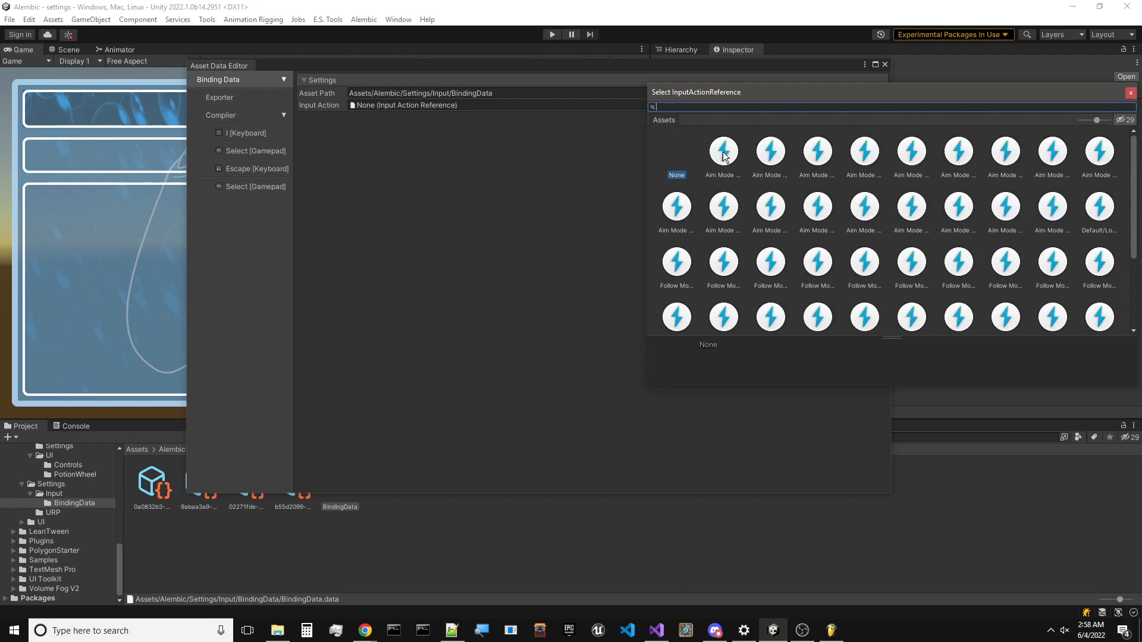
double_click(723, 150)
click(541, 122)
drag(414, 126, 529, 107)
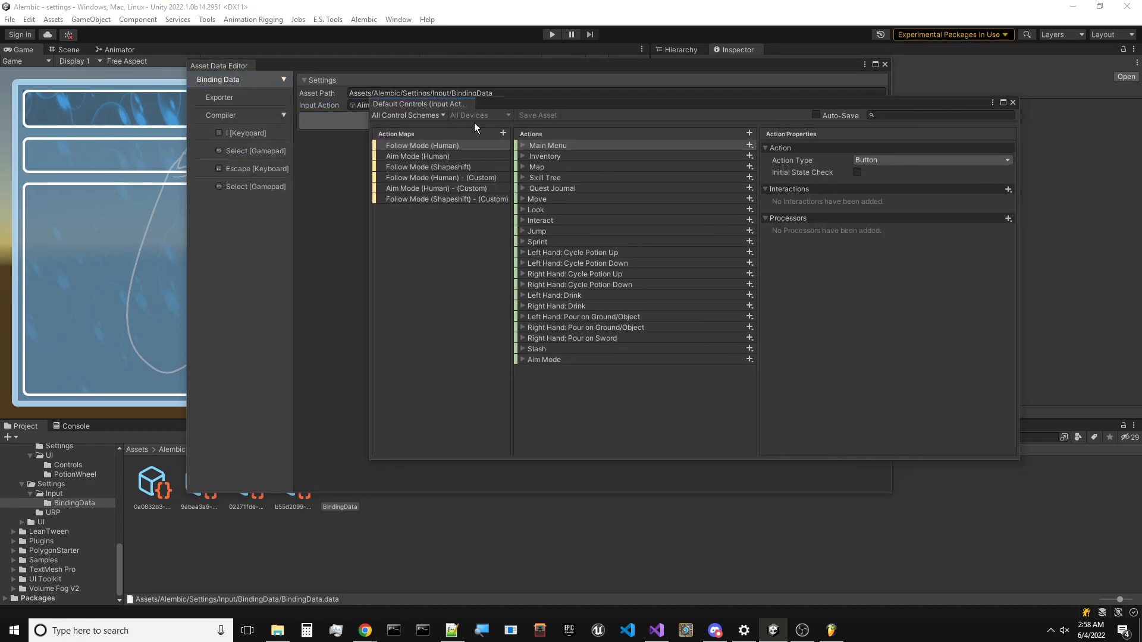
Compare Inventory's Select [Gamepad] binding in the Follow Mode (Human) and Aim Mode (Human) maps, and close the Default Controls window
click(525, 156)
click(556, 177)
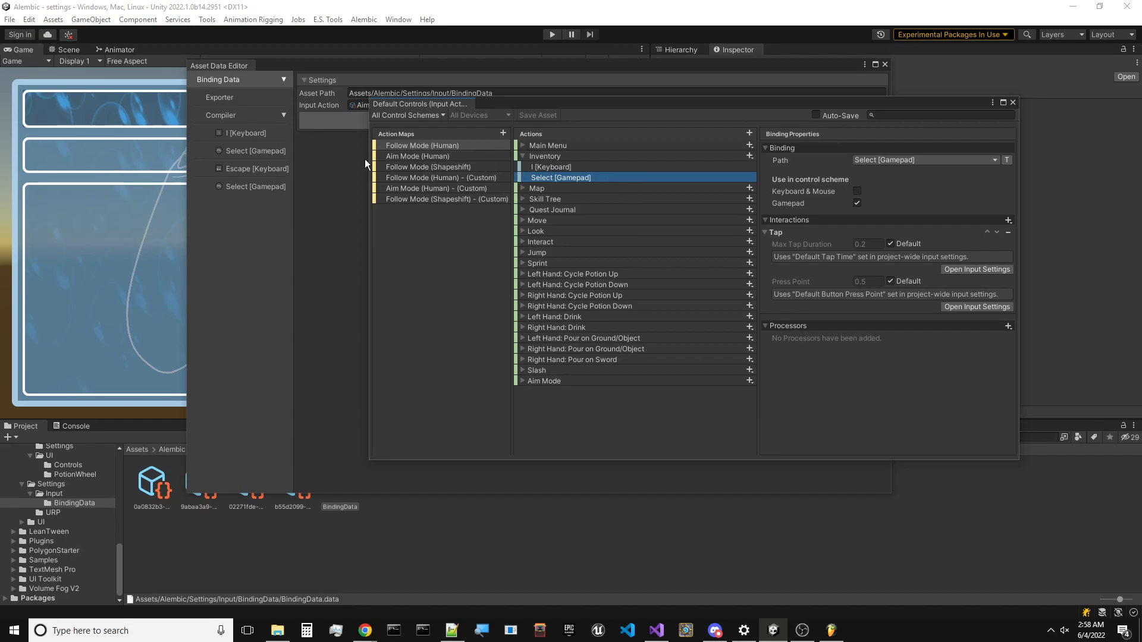
click(405, 155)
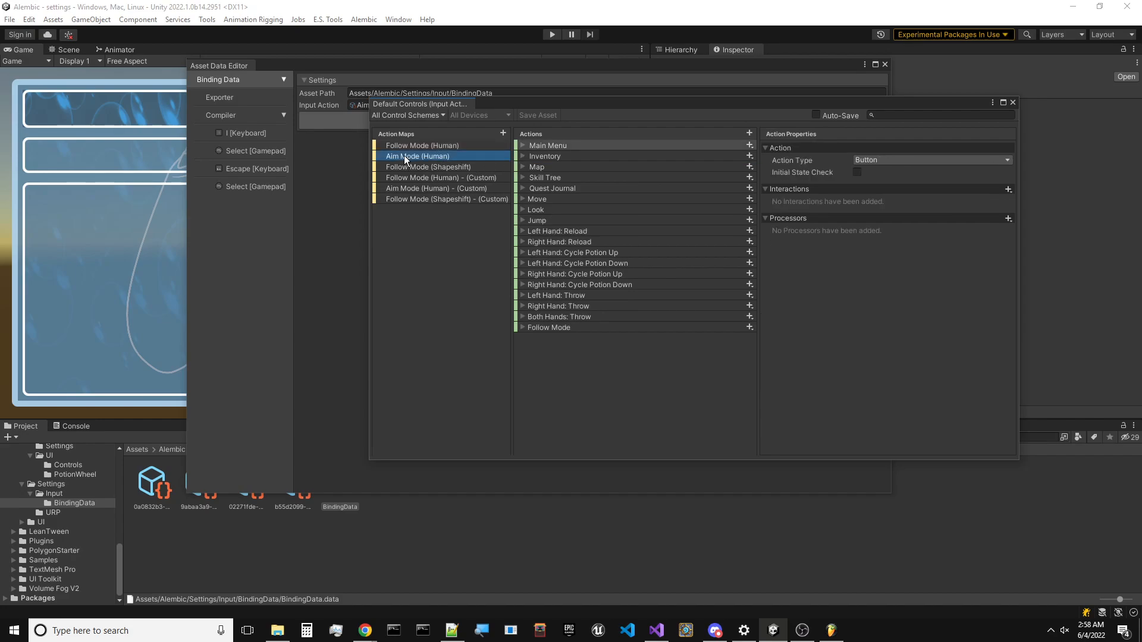
click(523, 156)
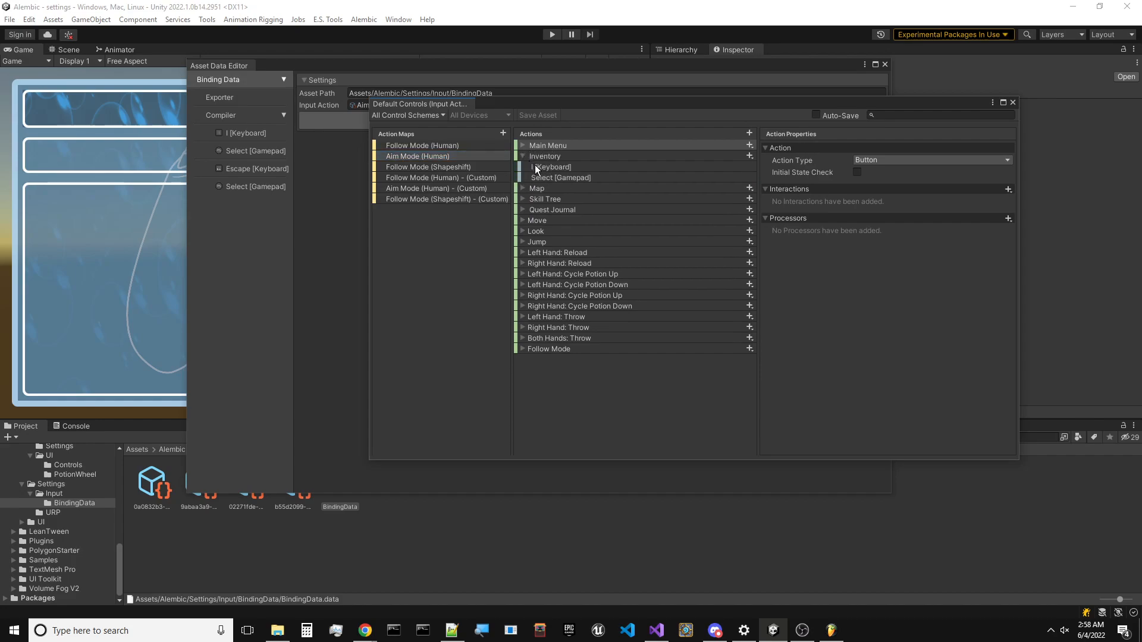
click(559, 178)
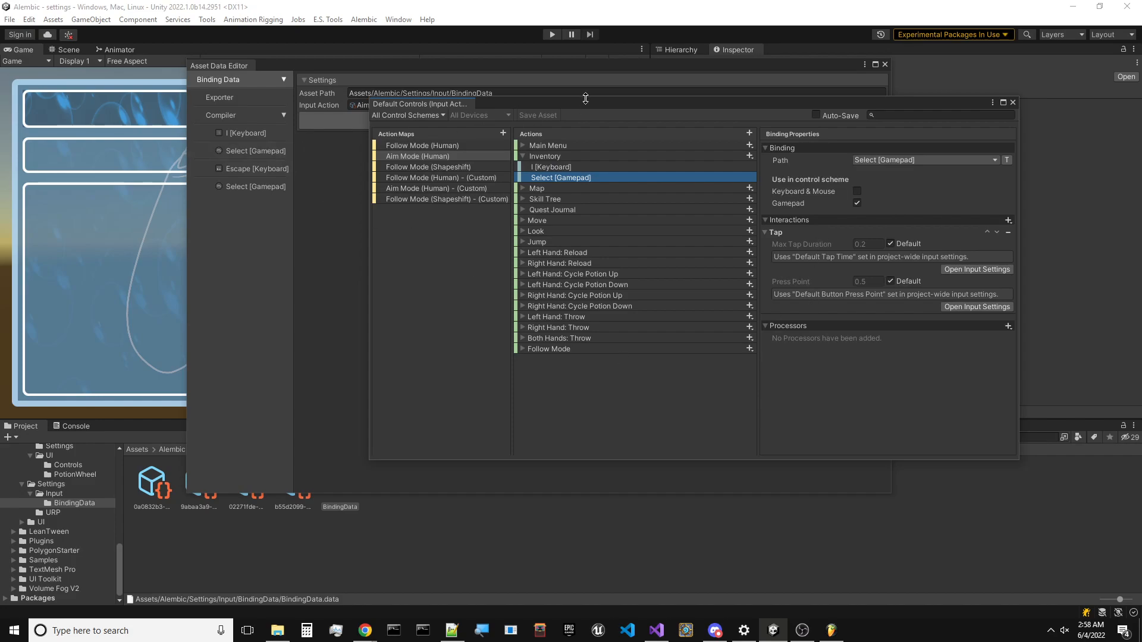
drag(584, 101, 518, 122)
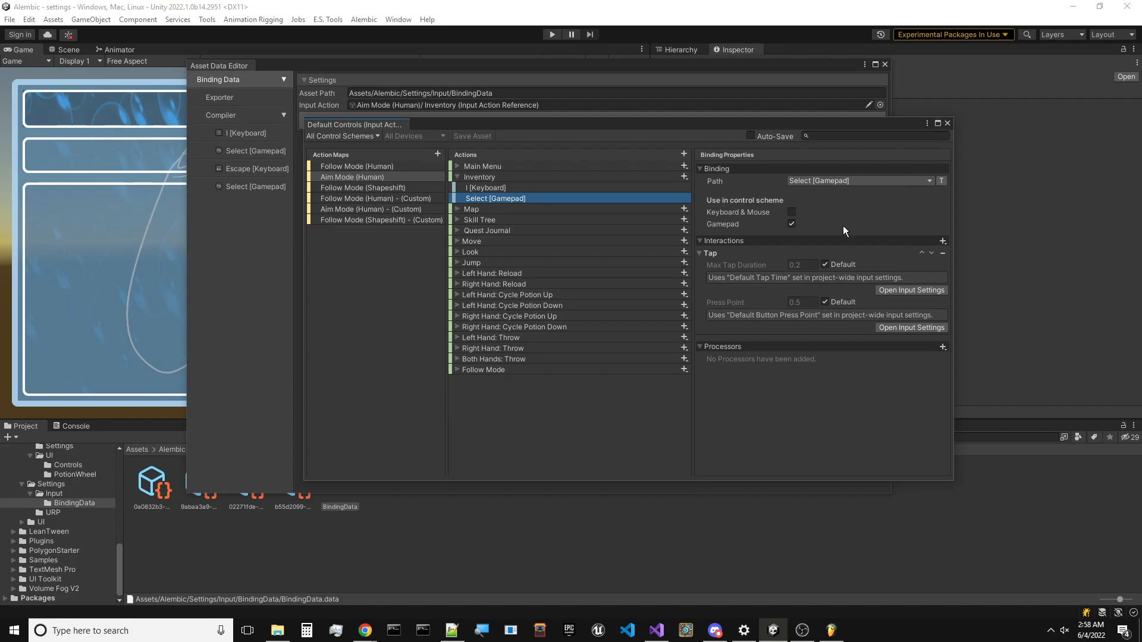
click(948, 124)
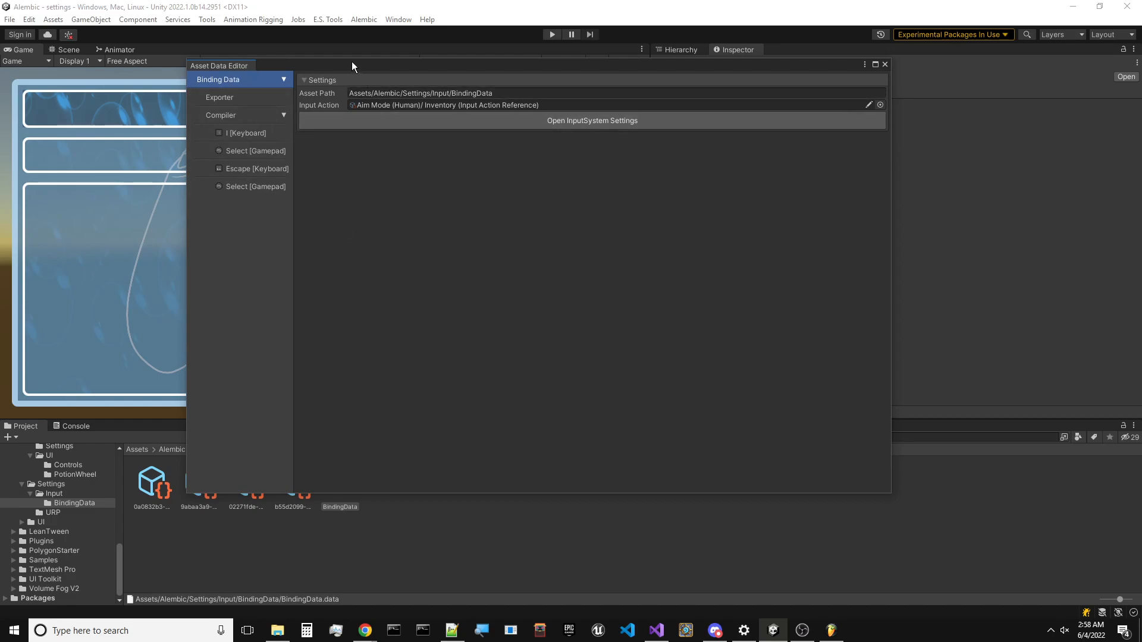
mouse_move(427, 69)
mouse_down()
mouse_move(408, 58)
mouse_move(463, 43)
mouse_move(472, 95)
mouse_move(433, 74)
mouse_up()
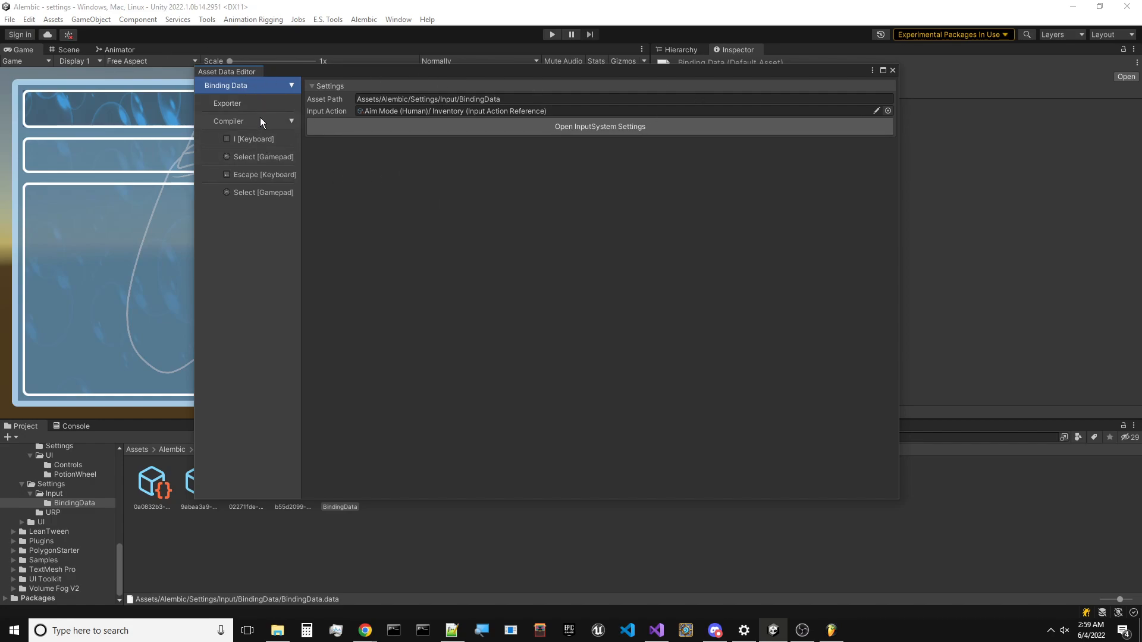
click(76, 425)
click(24, 425)
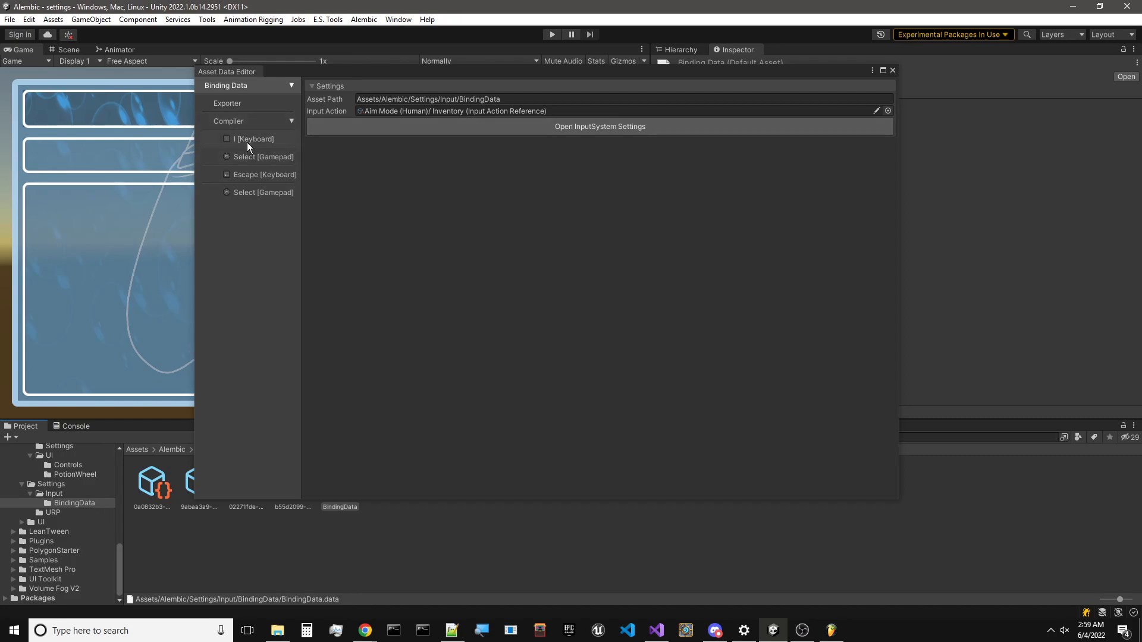
Review the Compiler's entries and inspect the exported binding assets in the BindingData folder
click(255, 119)
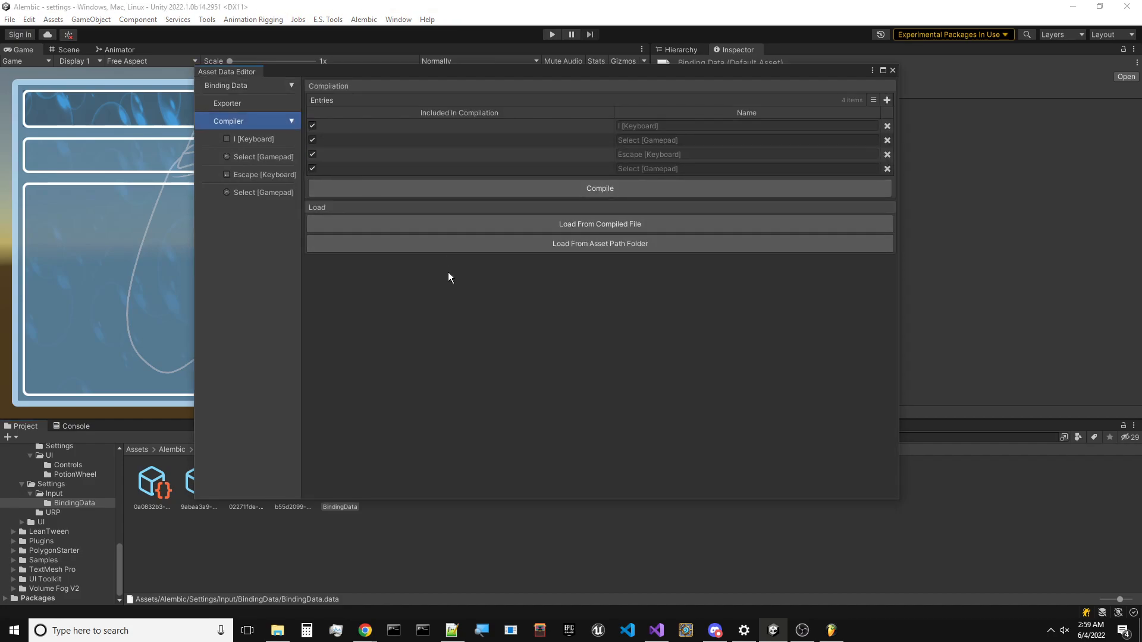
drag(567, 73, 573, 37)
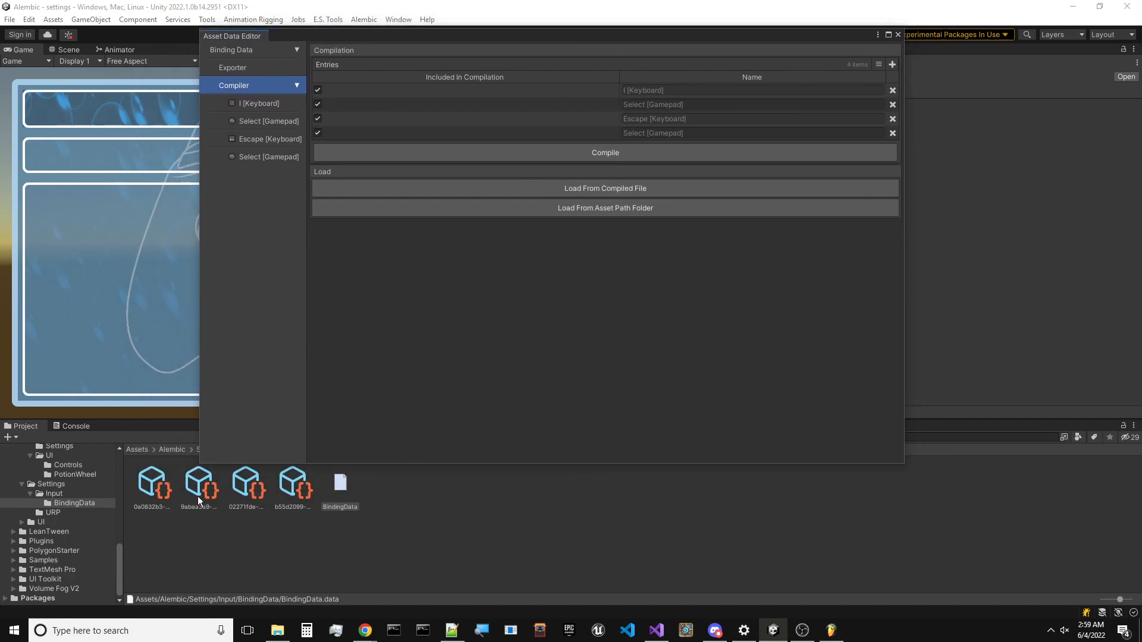
click(148, 493)
click(196, 487)
key(Right)
key(Right)
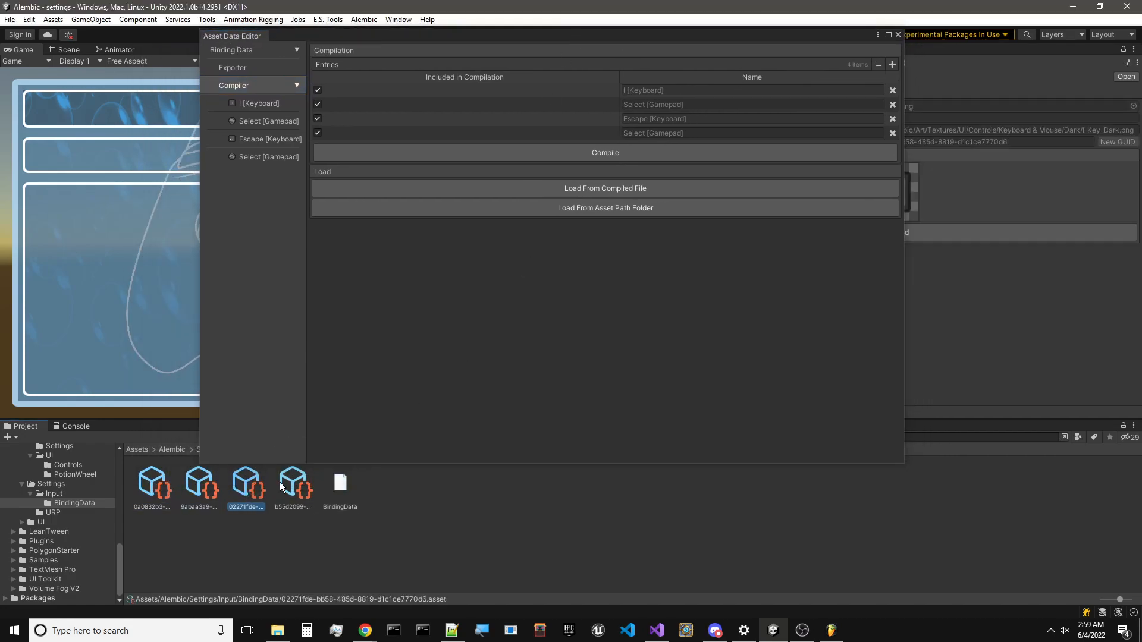
Delete the four binding assets and the BindingData file from the BindingData folder, and close the Asset Data Editor
click(143, 493)
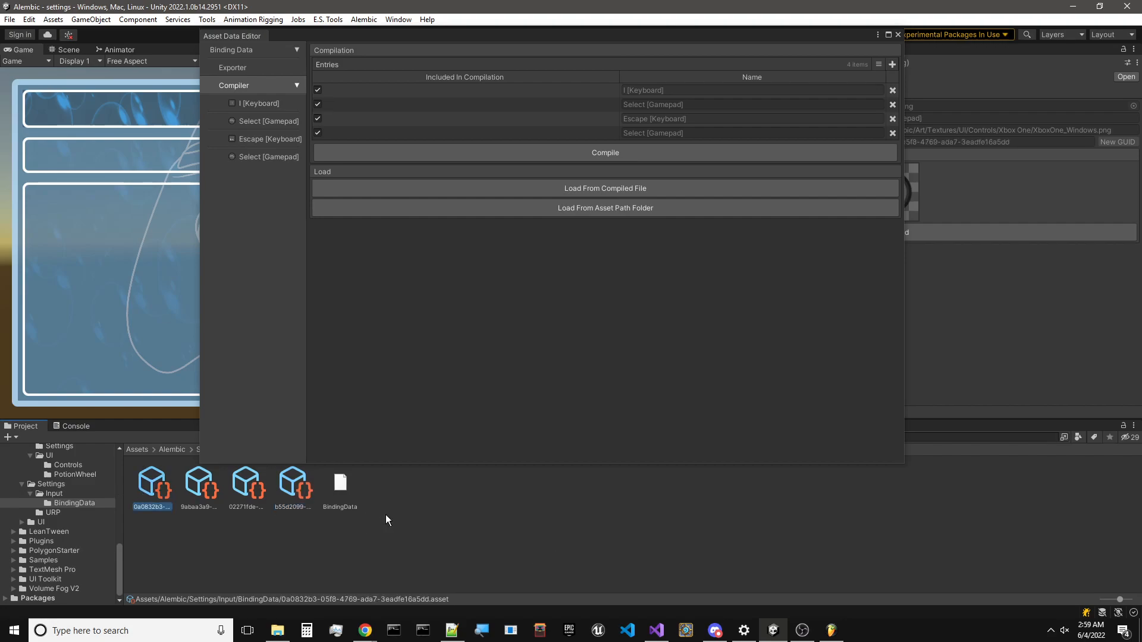
shift+click(351, 485)
key(Delete)
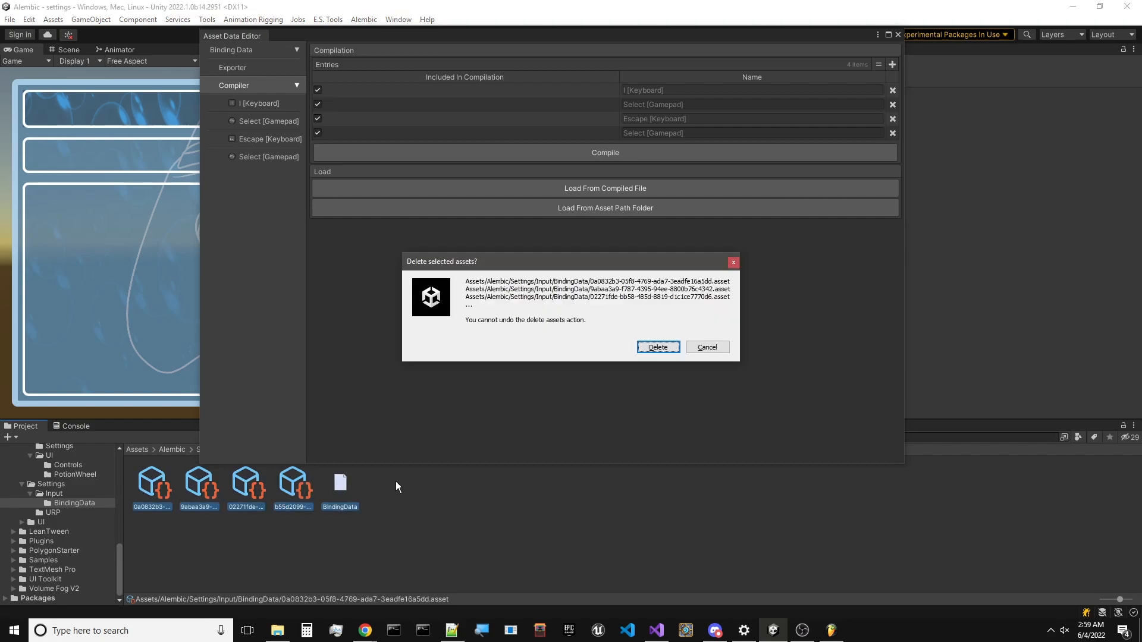
click(654, 349)
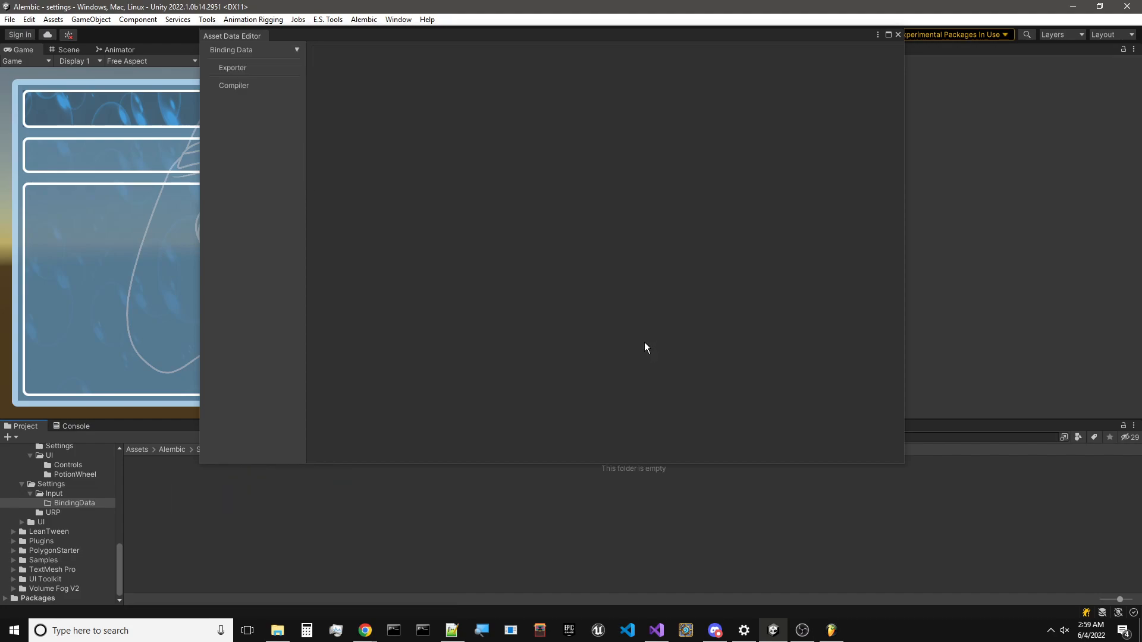
drag(405, 35, 382, 67)
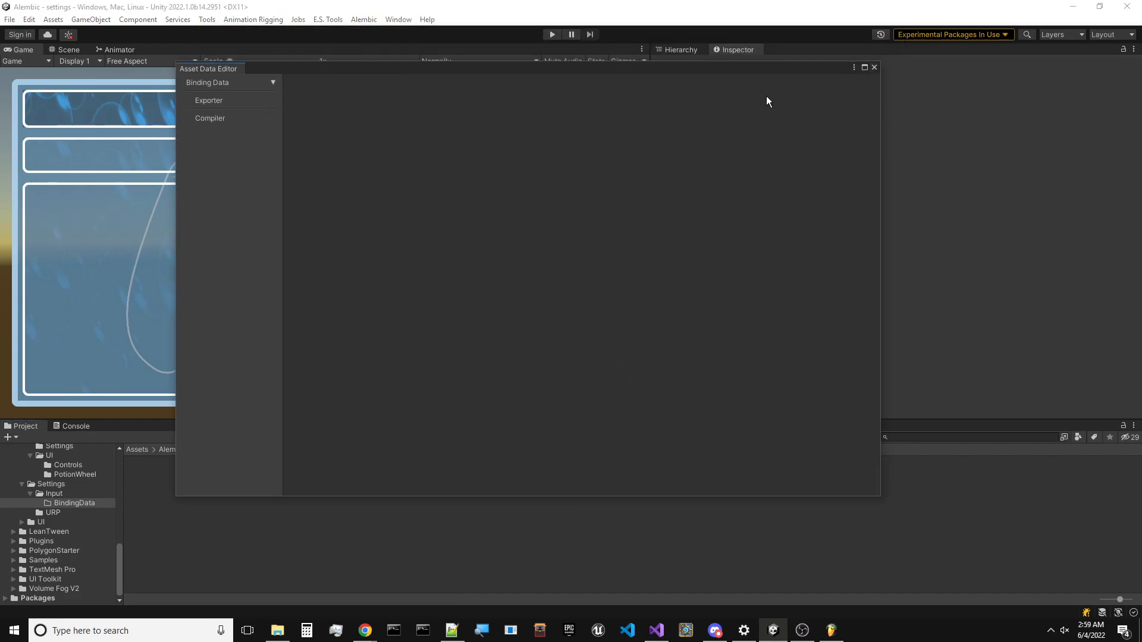
click(874, 67)
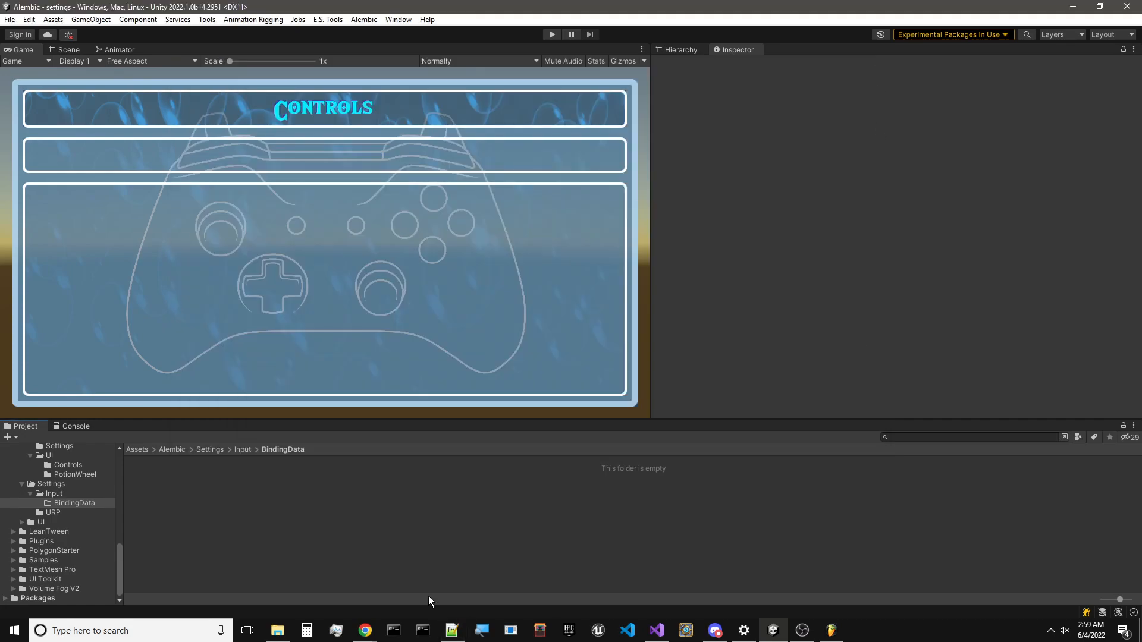